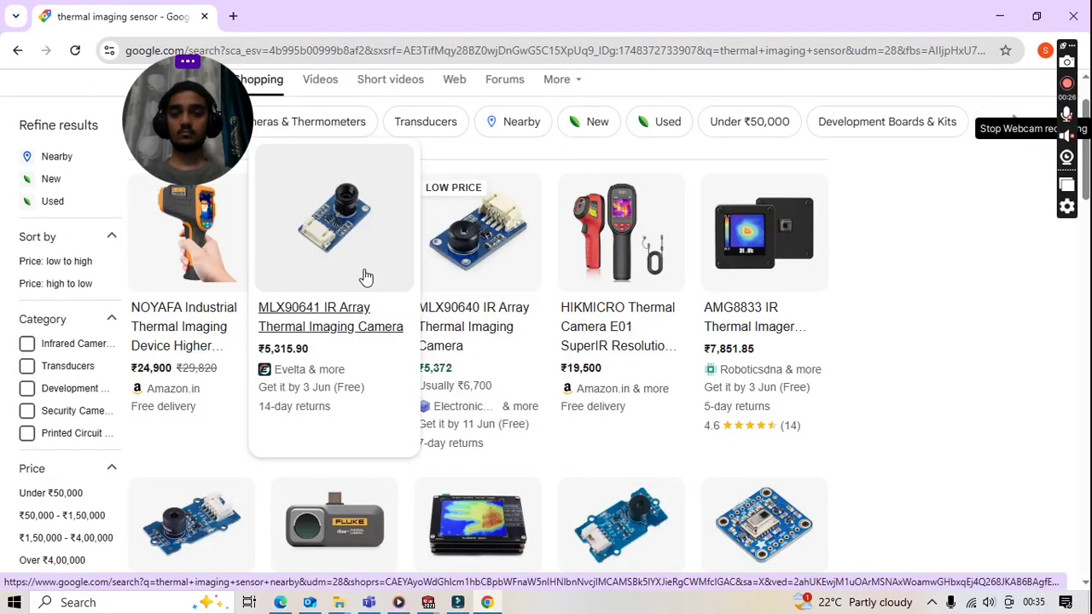
Browse the thermal imaging sensor results and open the Evelta product page of the Adafruit Thermal Camera Breakout
{"action": "scroll", "coordinate": [367, 276], "scroll_direction": "down", "scroll_amount": 3}
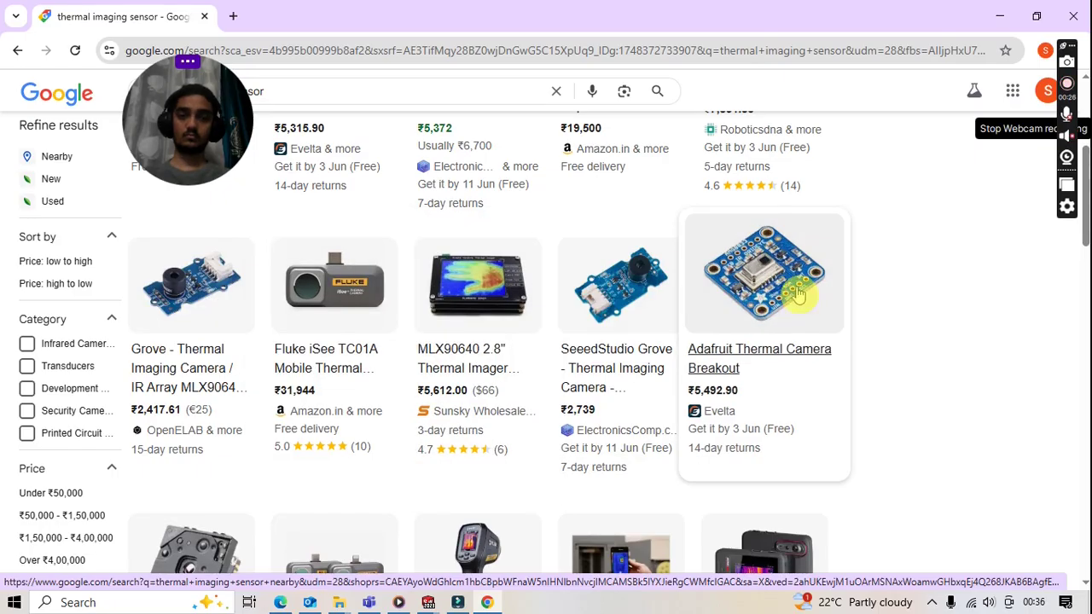
{"action": "scroll", "coordinate": [797, 293], "scroll_direction": "up", "scroll_amount": 2}
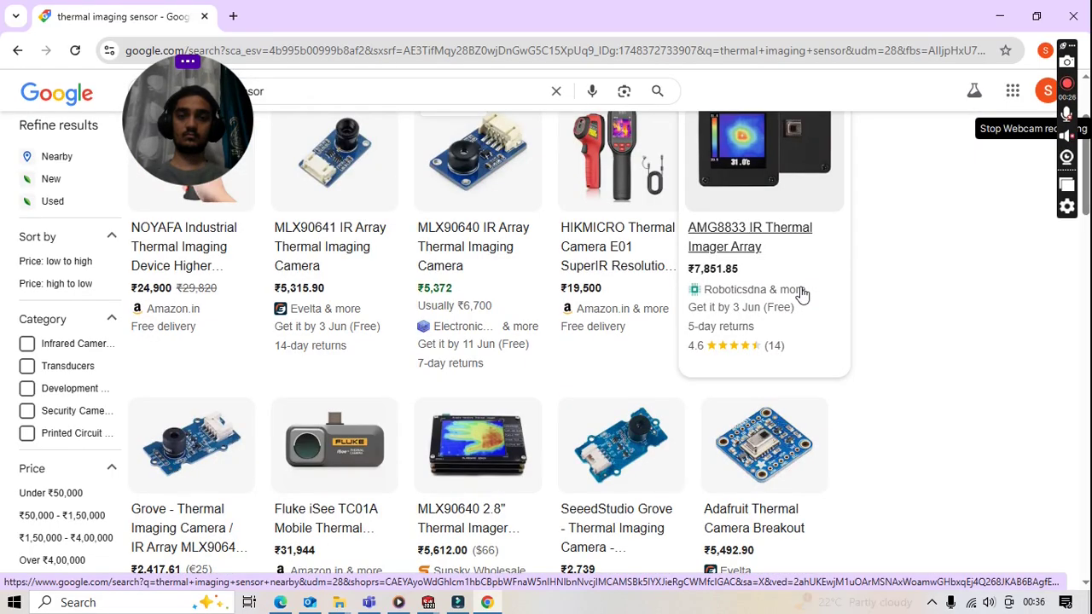
{"action": "scroll", "coordinate": [747, 269], "scroll_direction": "down", "scroll_amount": 2}
{"action": "left_click", "coordinate": [747, 270]}
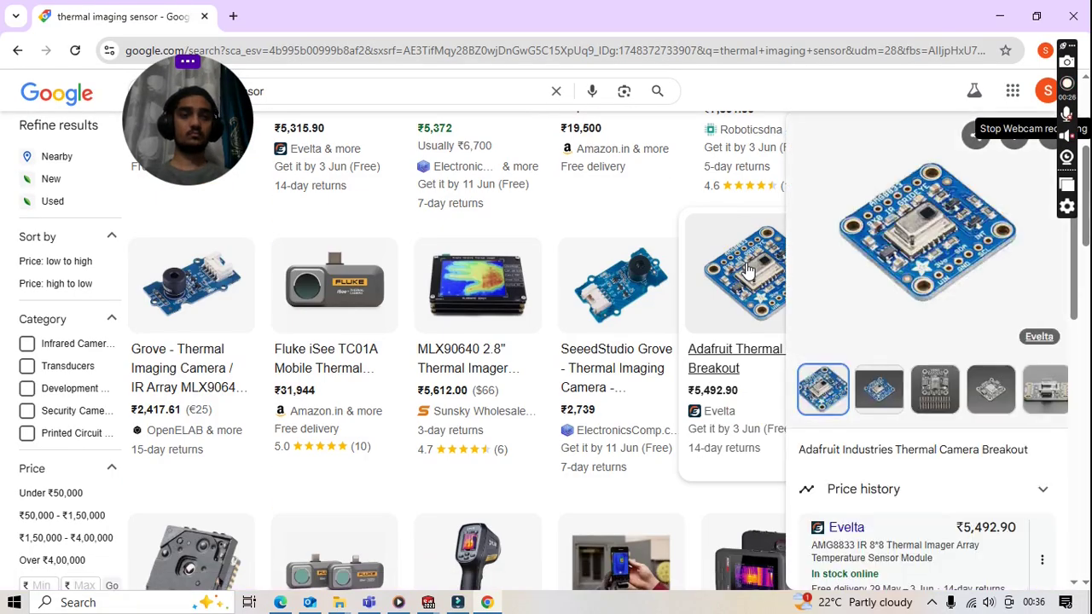
{"action": "left_click", "coordinate": [846, 527]}
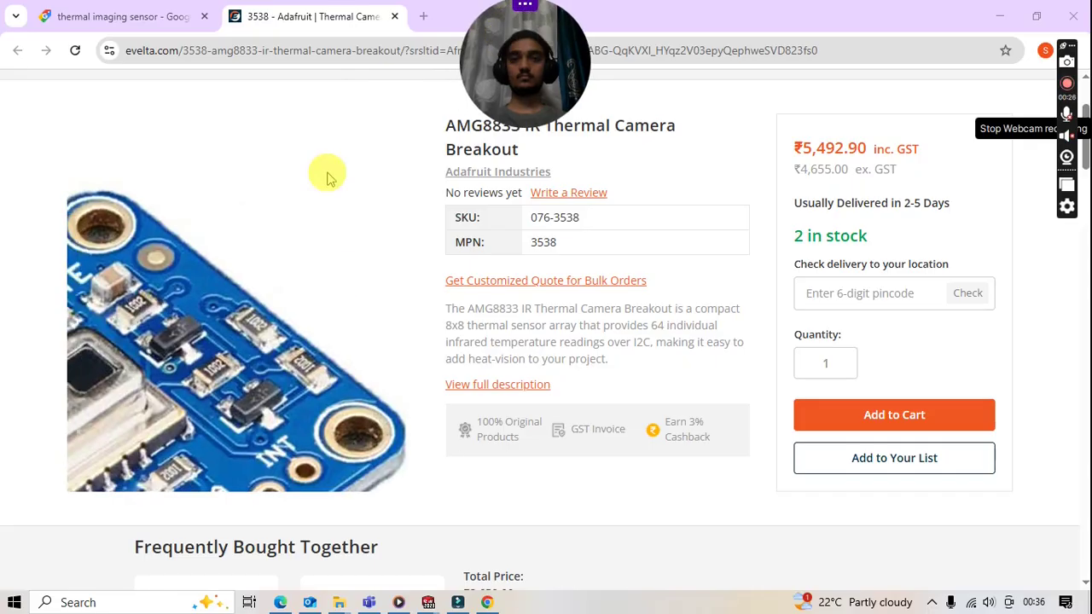
Launch Snipping Tool and capture the product image of the blue AMG8833 sensor board
{"action": "left_click", "coordinate": [160, 602]}
{"action": "type", "text": "snip"}
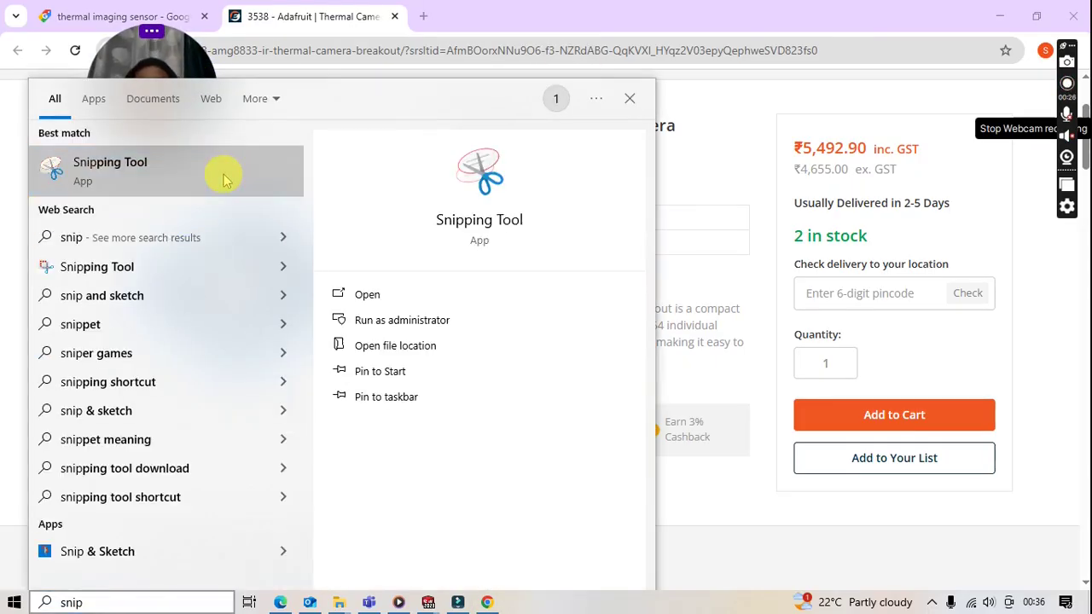
{"action": "left_click", "coordinate": [224, 176]}
{"action": "left_click", "coordinate": [41, 531]}
{"action": "left_click_drag", "start_coordinate": [93, 180], "coordinate": [389, 414]}
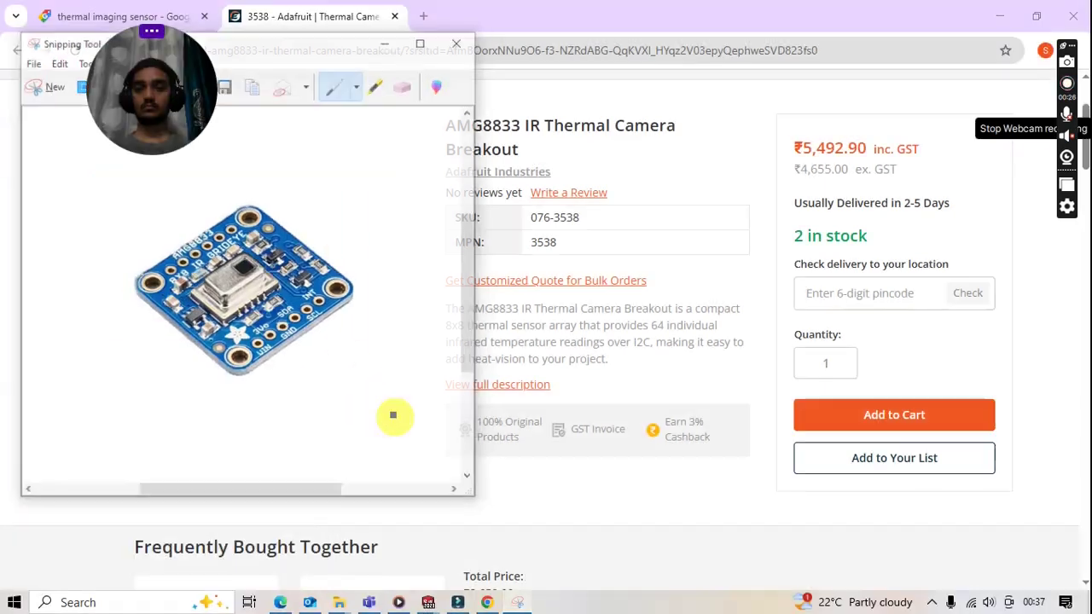
Save the snip of the AMG8833 sensor board and minimise Snipping Tool
{"action": "left_click", "coordinate": [224, 86]}
{"action": "left_click", "coordinate": [93, 280]}
{"action": "left_click", "coordinate": [426, 426]}
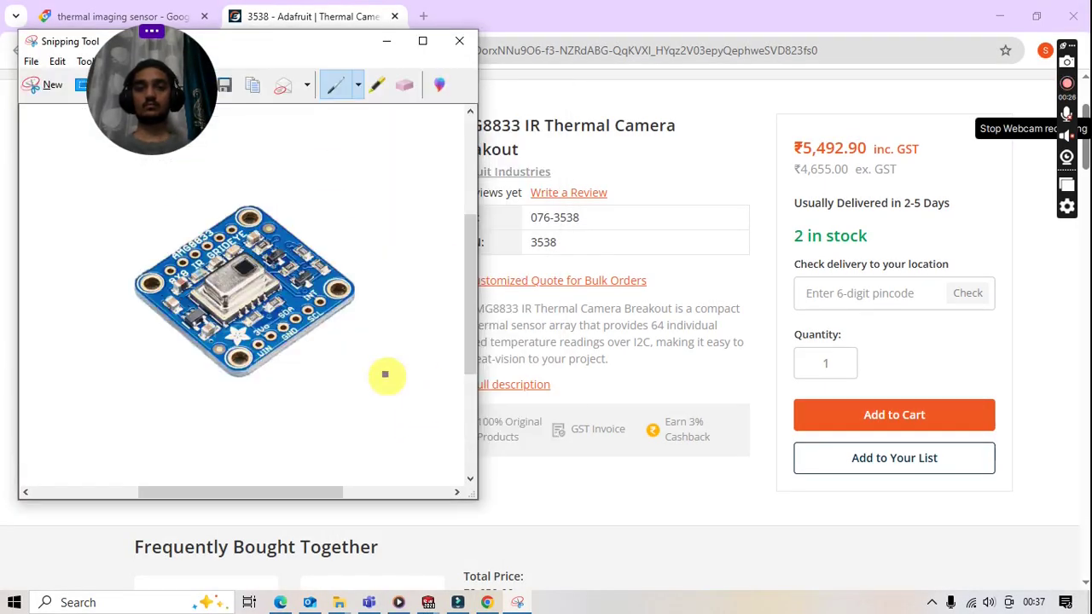
{"action": "left_click", "coordinate": [386, 41]}
View the full product description and examine the passage about the 8x8 array of IR thermal sensors
{"action": "left_click", "coordinate": [545, 385]}
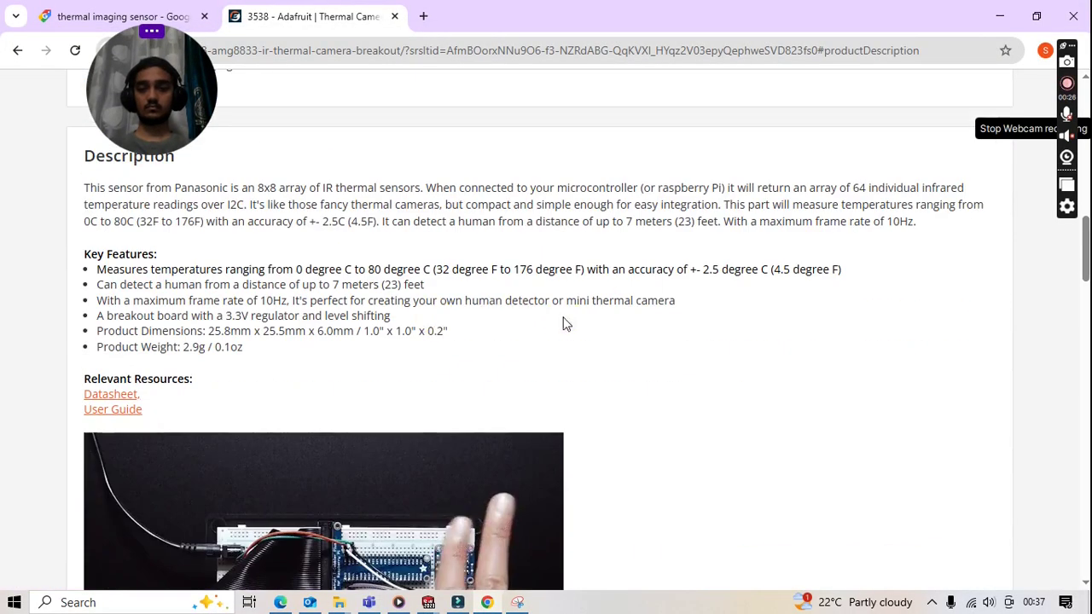
{"action": "left_click", "coordinate": [253, 183]}
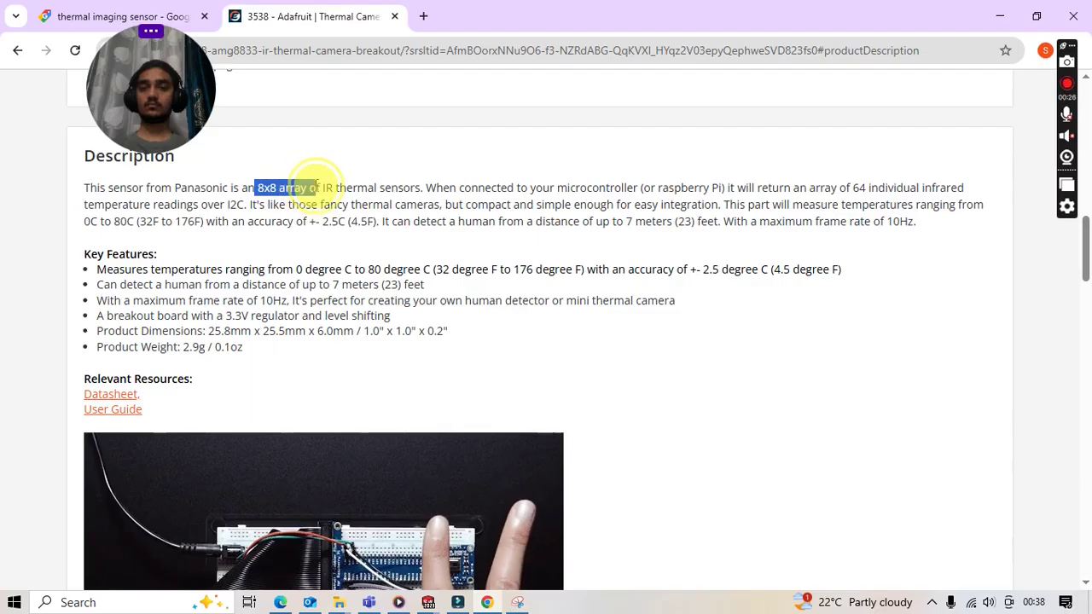
{"action": "left_click_drag", "start_coordinate": [611, 186], "coordinate": [970, 198]}
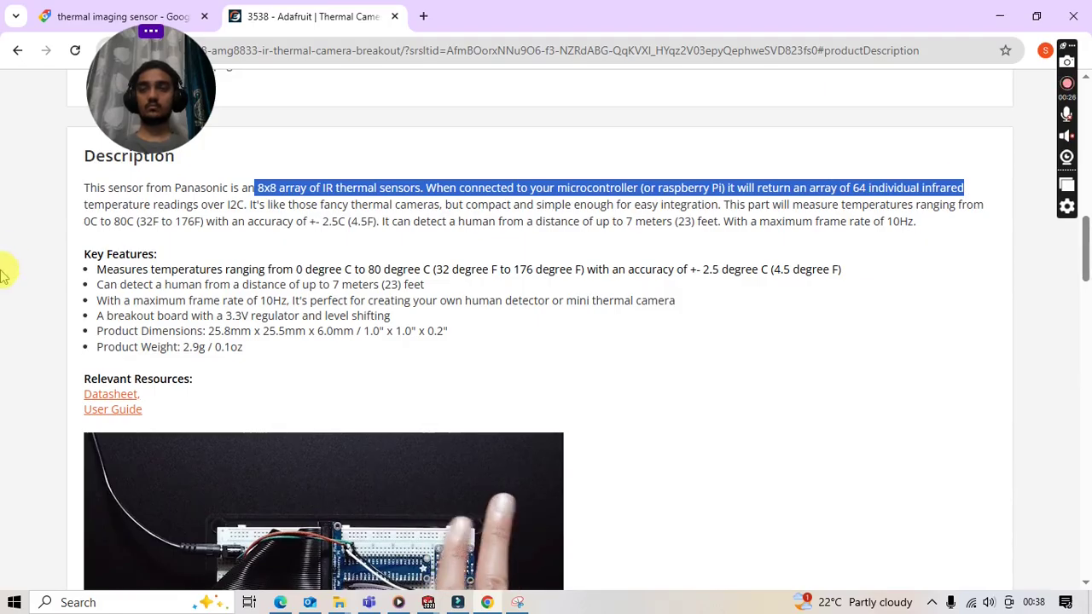
{"action": "left_click", "coordinate": [164, 252]}
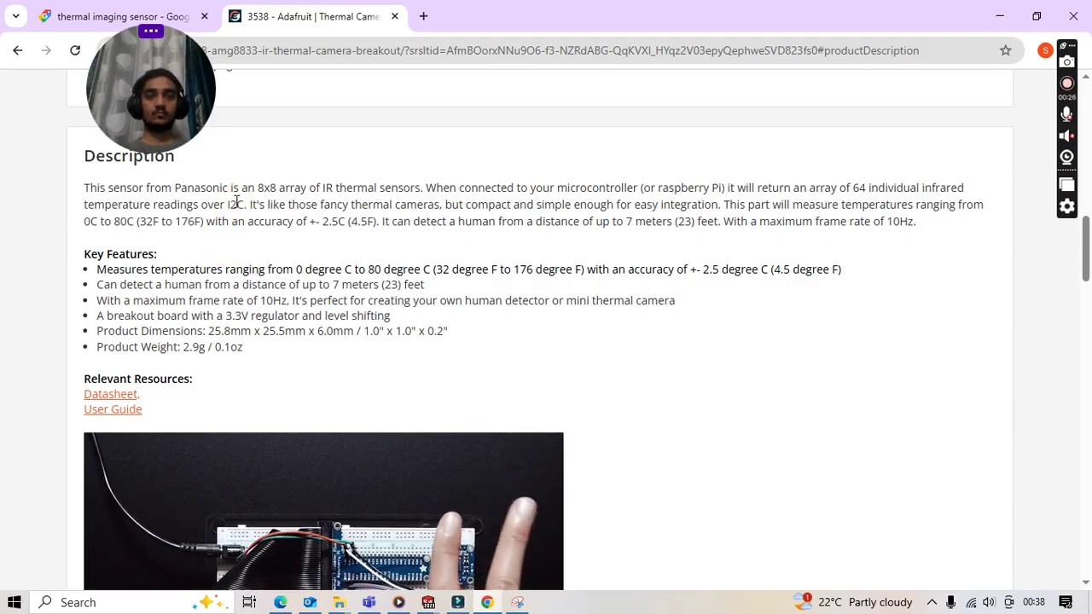
Capture the description photo of two raised fingers beside the breadboard and thermal display with Snipping Tool
{"action": "scroll", "coordinate": [215, 358], "scroll_direction": "down", "scroll_amount": 6}
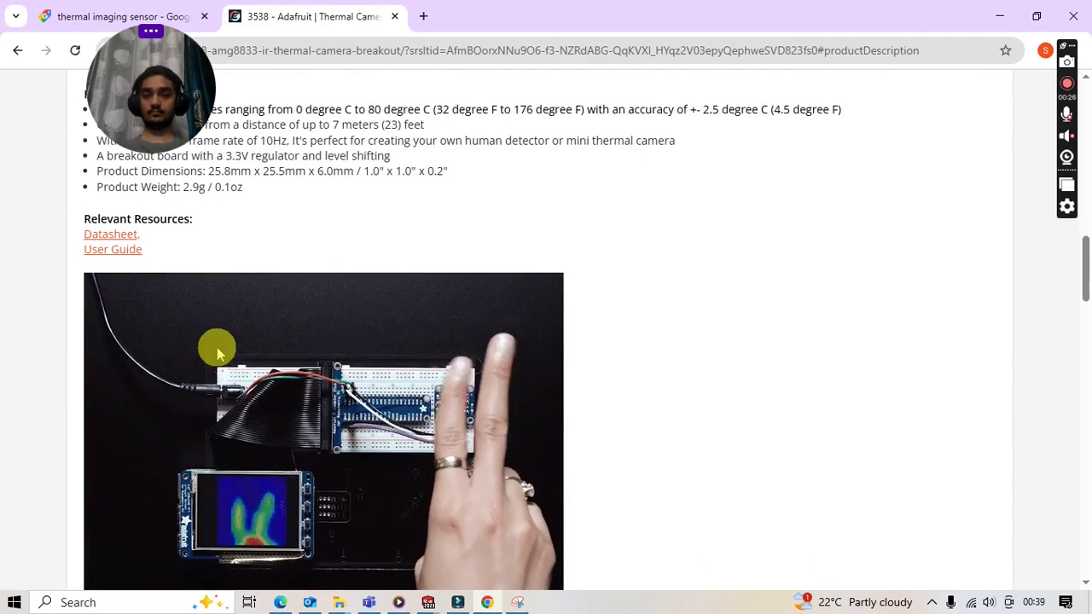
{"action": "scroll", "coordinate": [393, 256], "scroll_direction": "up", "scroll_amount": 3}
{"action": "right_click", "coordinate": [593, 170]}
{"action": "left_click", "coordinate": [517, 602]}
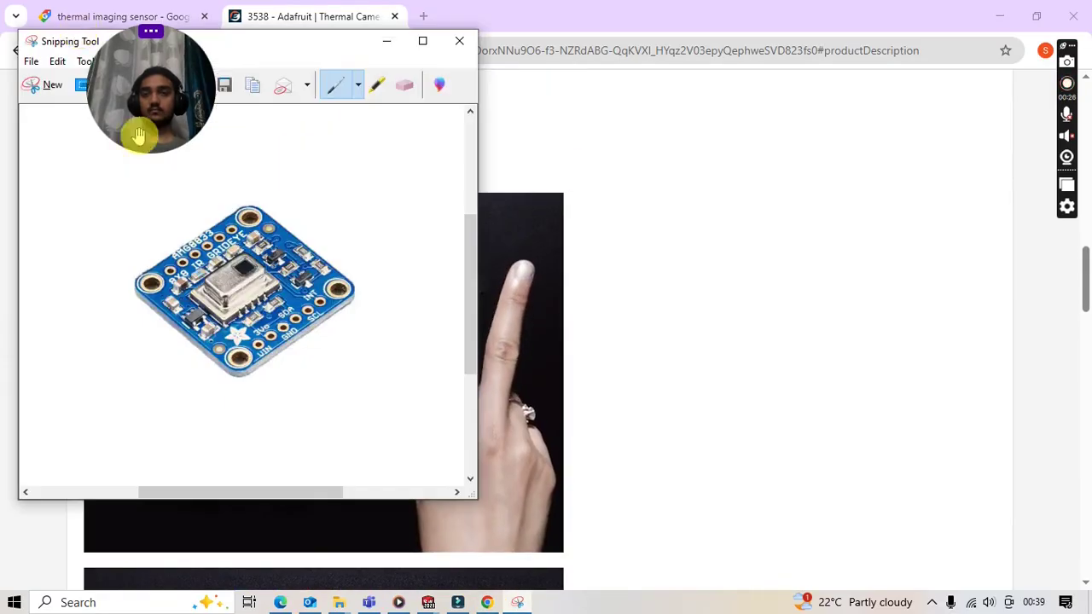
{"action": "left_click", "coordinate": [43, 83]}
{"action": "left_click_drag", "start_coordinate": [85, 196], "coordinate": [589, 555]}
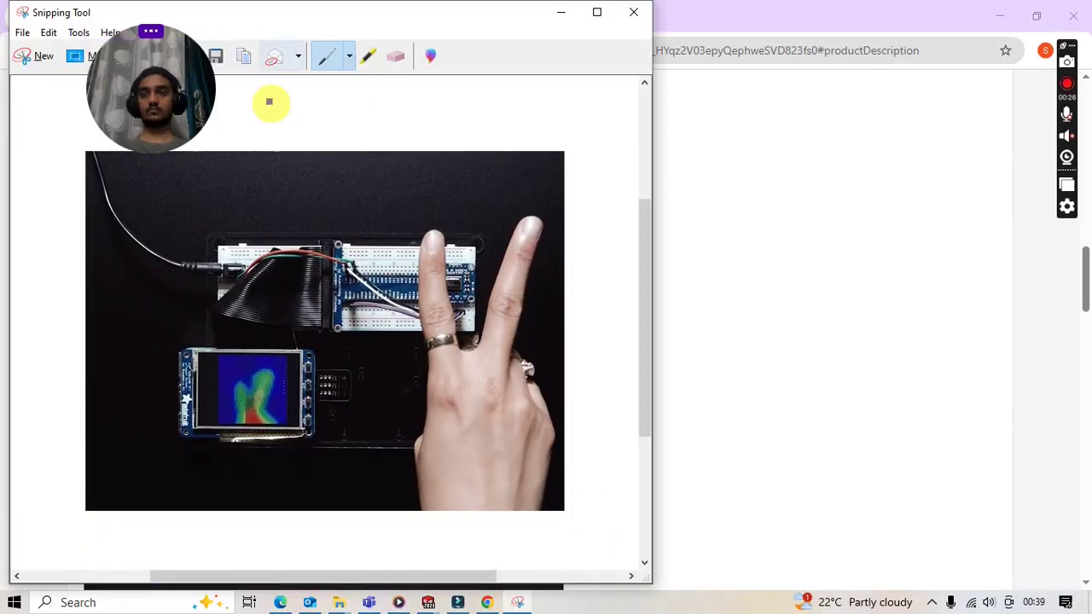
Start saving the snip as a PNG and go to the YT folder under Documents > REQUIRED
{"action": "left_click", "coordinate": [215, 57]}
{"action": "left_click", "coordinate": [100, 192]}
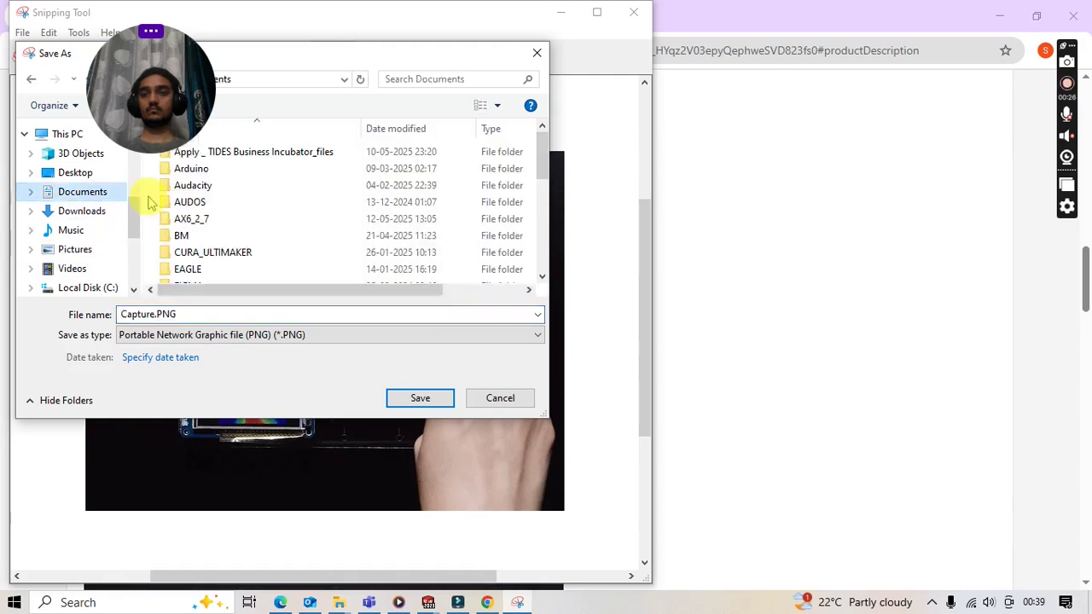
{"action": "right_click", "coordinate": [158, 198]}
{"action": "mouse_move", "coordinate": [434, 468]}
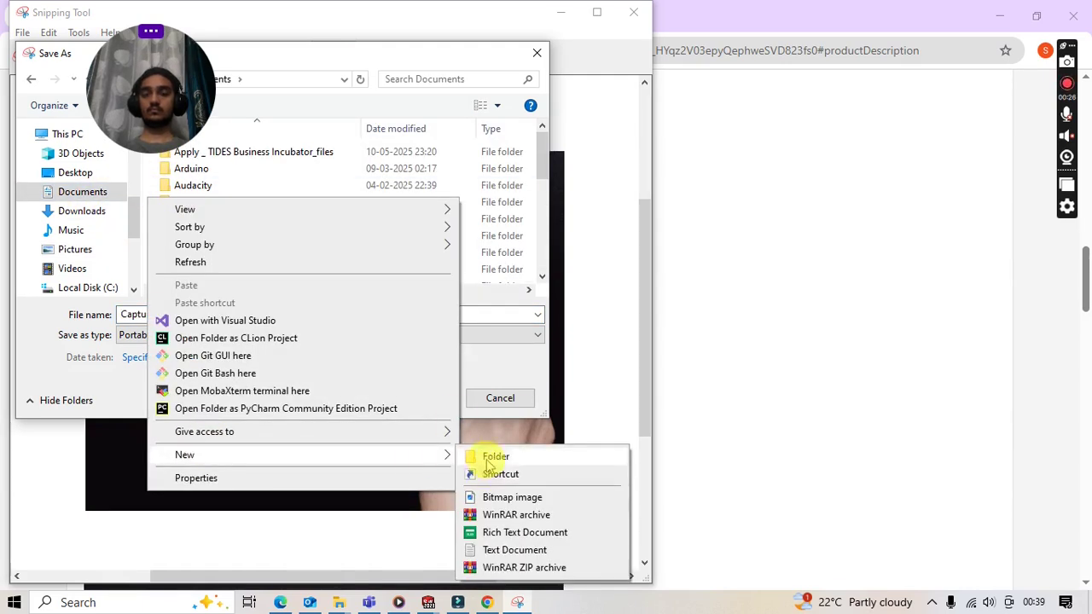
{"action": "left_click", "coordinate": [488, 454]}
{"action": "scroll", "coordinate": [255, 190], "scroll_direction": "up", "scroll_amount": 1}
{"action": "double_click", "coordinate": [256, 179]}
{"action": "scroll", "coordinate": [261, 225], "scroll_direction": "down", "scroll_amount": 3}
{"action": "double_click", "coordinate": [248, 224]}
Create a folder named THERMAL CAMERA inside YT and save the snip there as Capture.PNG
{"action": "right_click", "coordinate": [244, 220]}
{"action": "mouse_move", "coordinate": [426, 492]}
{"action": "left_click", "coordinate": [601, 380]}
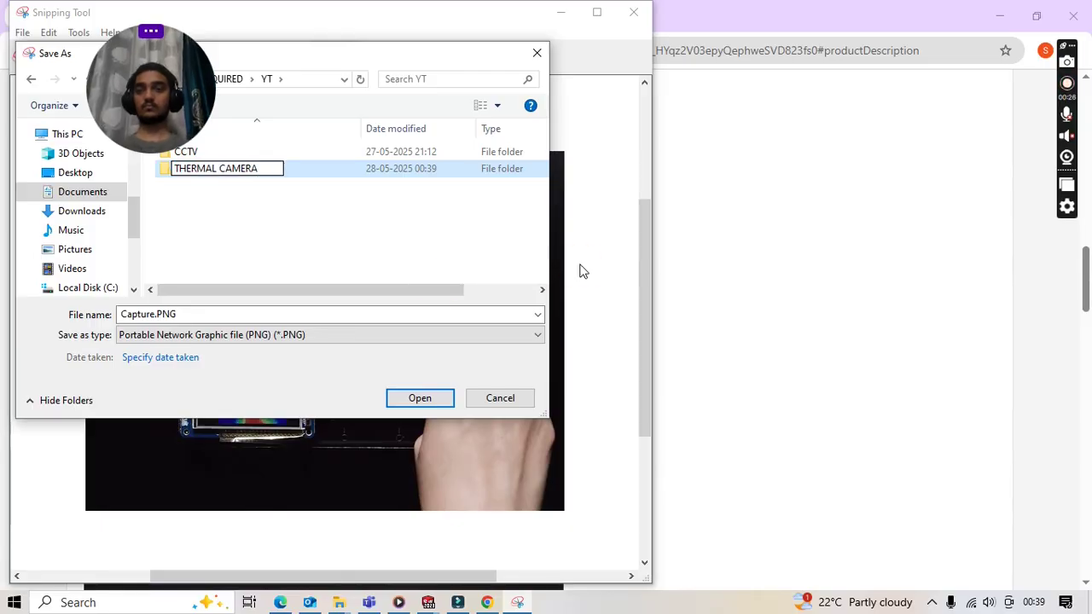
{"action": "left_click", "coordinate": [443, 398]}
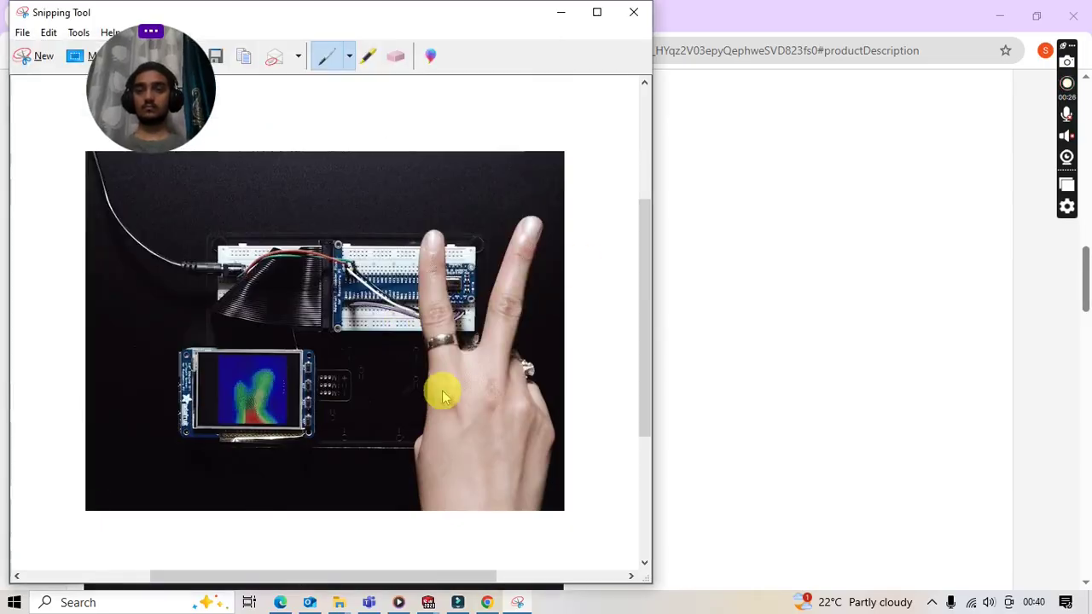
Capture the second demo photo, showing the Metro board, sensor and small display, and save the snip
{"action": "left_click_drag", "start_coordinate": [230, 12], "coordinate": [505, 12]}
{"action": "left_click", "coordinate": [275, 359]}
{"action": "scroll", "coordinate": [275, 358], "scroll_direction": "down", "scroll_amount": 5}
{"action": "right_click", "coordinate": [655, 226]}
{"action": "key", "text": "Escape"}
{"action": "left_click", "coordinate": [128, 602]}
{"action": "left_click", "coordinate": [134, 299]}
{"action": "left_click_drag", "start_coordinate": [80, 165], "coordinate": [569, 534]}
{"action": "key", "text": "ctrl+s"}
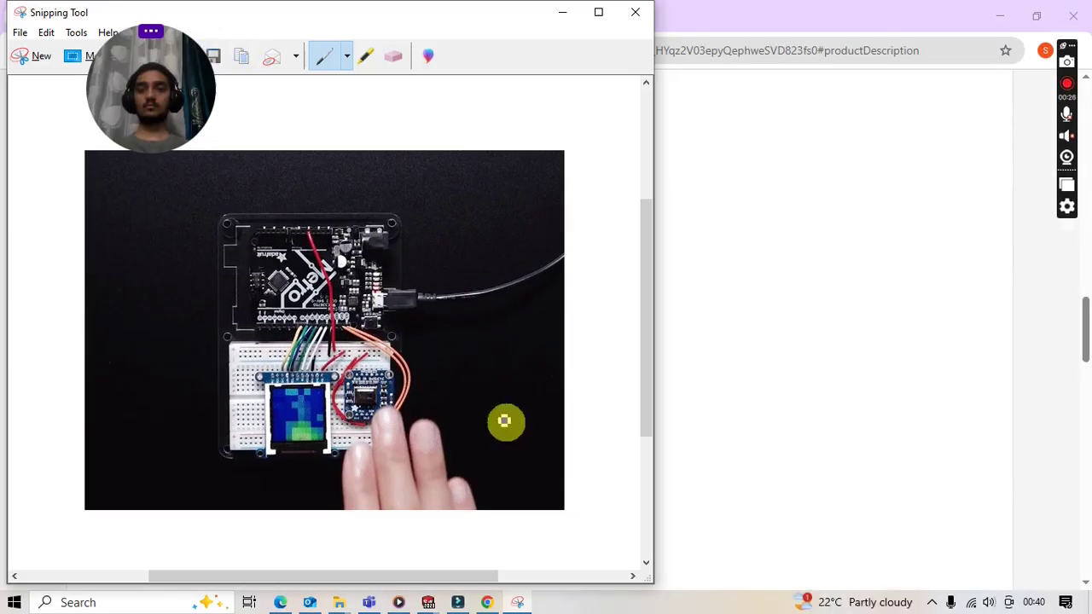
{"action": "left_click", "coordinate": [388, 403]}
Return to the product page and read the FAQs on the AMG8833's resolution, temperature range, interface and applications
{"action": "key", "text": "alt+Tab"}
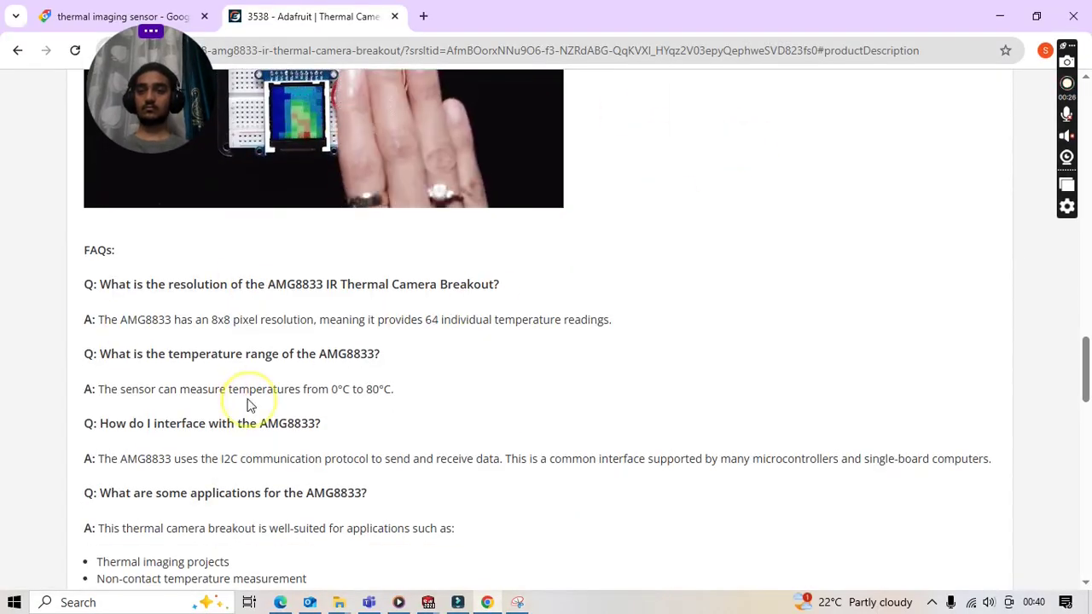
{"action": "scroll", "coordinate": [247, 404], "scroll_direction": "down", "scroll_amount": 3}
{"action": "scroll", "coordinate": [290, 397], "scroll_direction": "down", "scroll_amount": 3}
{"action": "scroll", "coordinate": [722, 237], "scroll_direction": "up", "scroll_amount": 15}
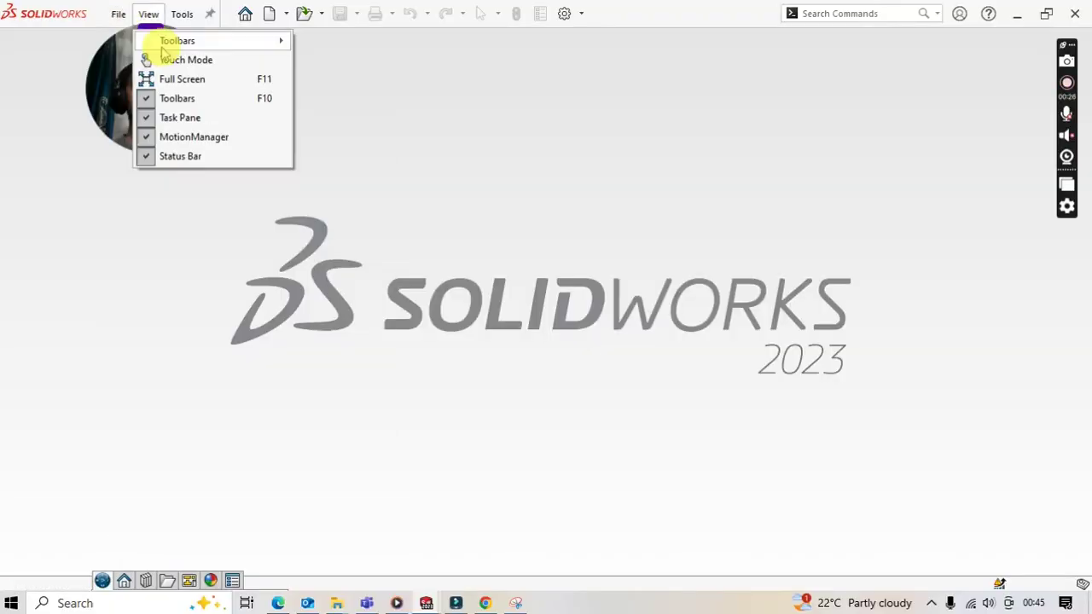
Switch to SolidWorks and start a new document
{"action": "left_click", "coordinate": [118, 13]}
{"action": "left_click", "coordinate": [139, 40]}
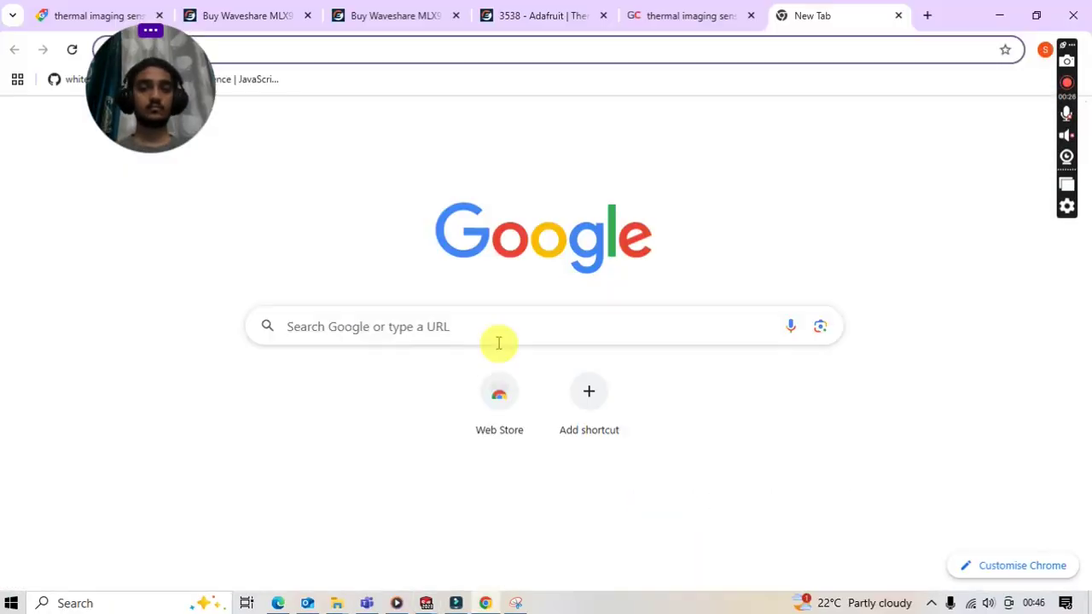
Search Google for "thermal imaging sensor 3d model" in a new browser tab
{"action": "left_click", "coordinate": [501, 340]}
{"action": "type", "text": "thermal imaging sensr"}
{"action": "key", "text": "BackSpace"}
{"action": "type", "text": "or 3d model"}
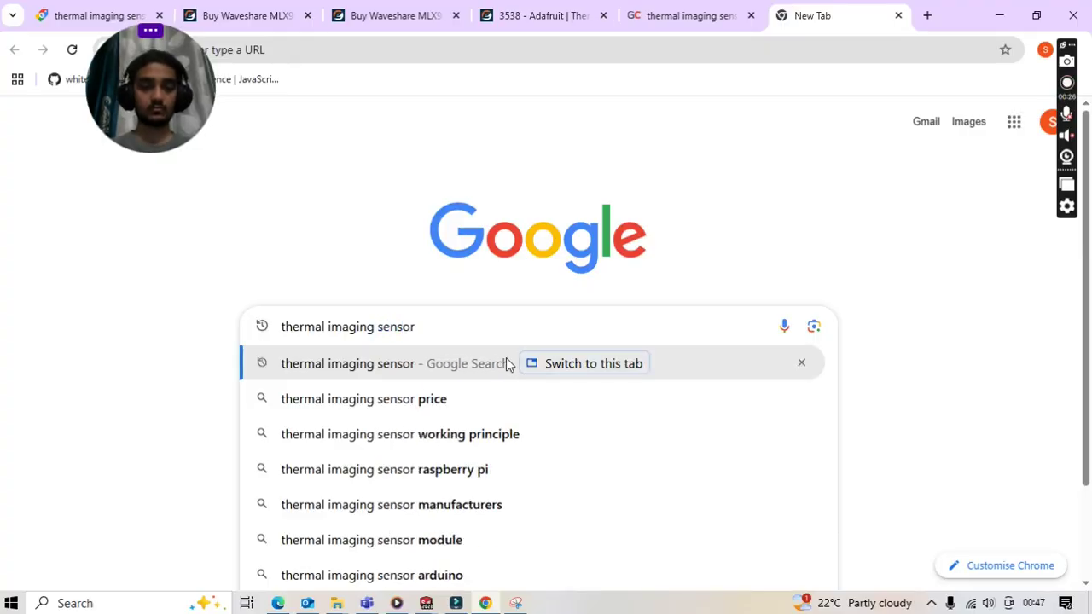
{"action": "key", "text": "Return"}
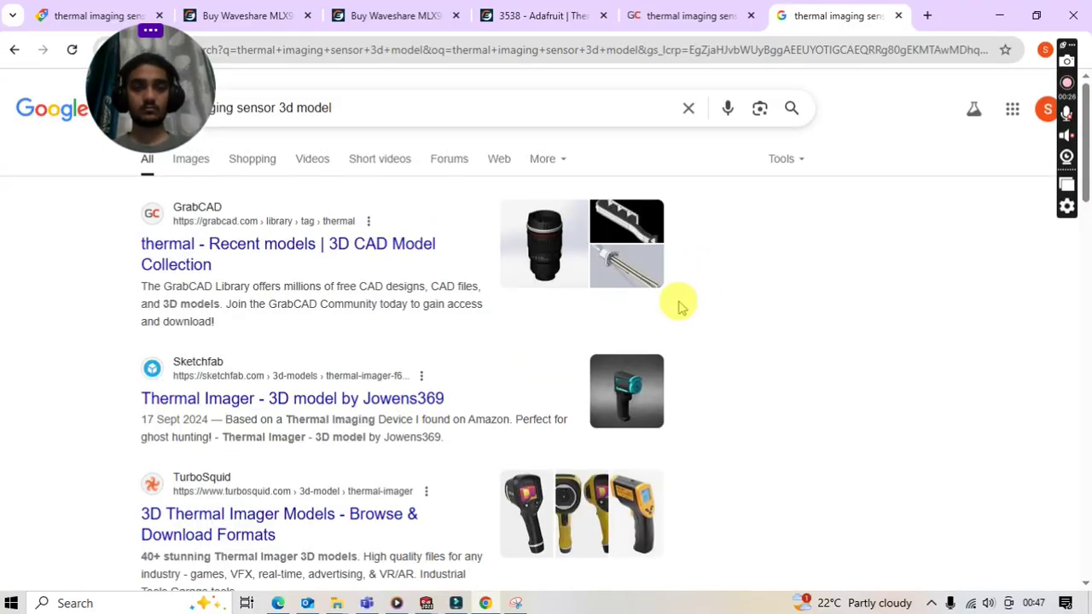
Open the GrabCAD page of the Grove -Thermal Imaging camera MLX90614 model and review its image and description
{"action": "scroll", "coordinate": [680, 307], "scroll_direction": "down", "scroll_amount": 3}
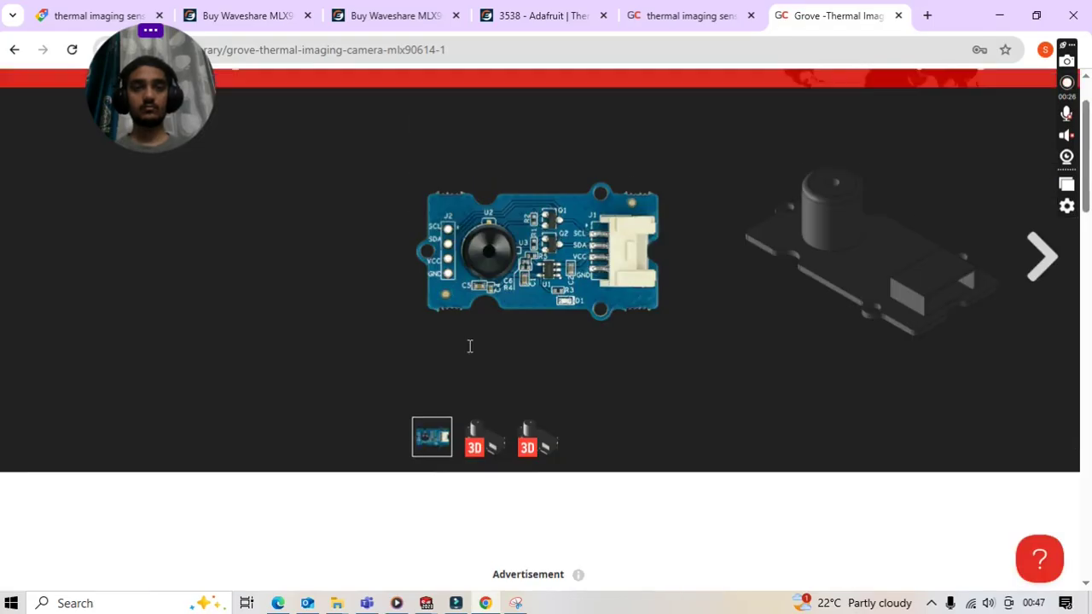
{"action": "left_click", "coordinate": [507, 287]}
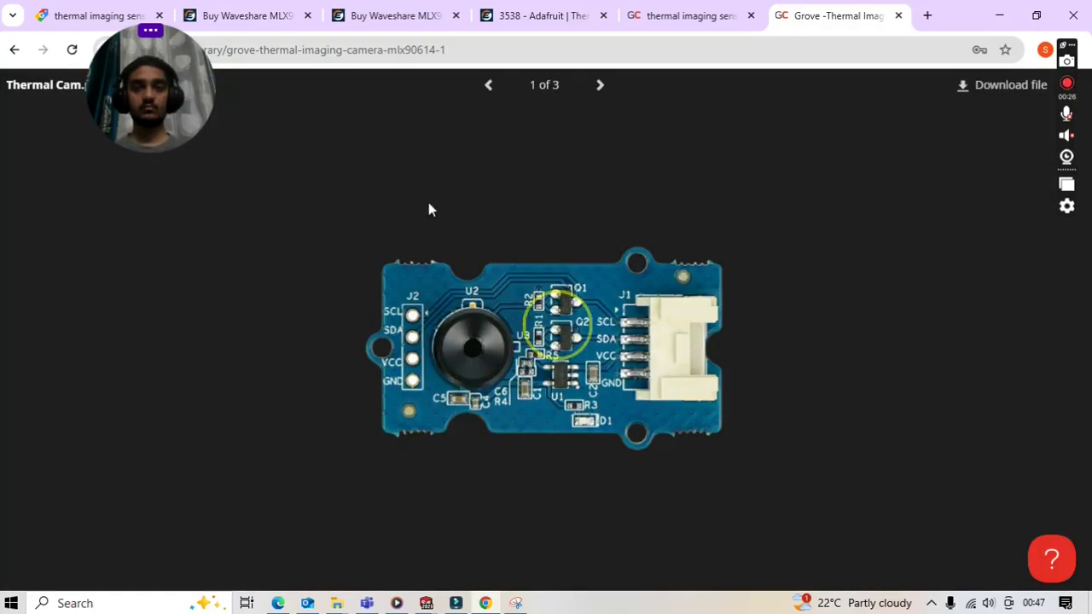
{"action": "key", "text": "alt+Left"}
{"action": "left_click", "coordinate": [270, 403]}
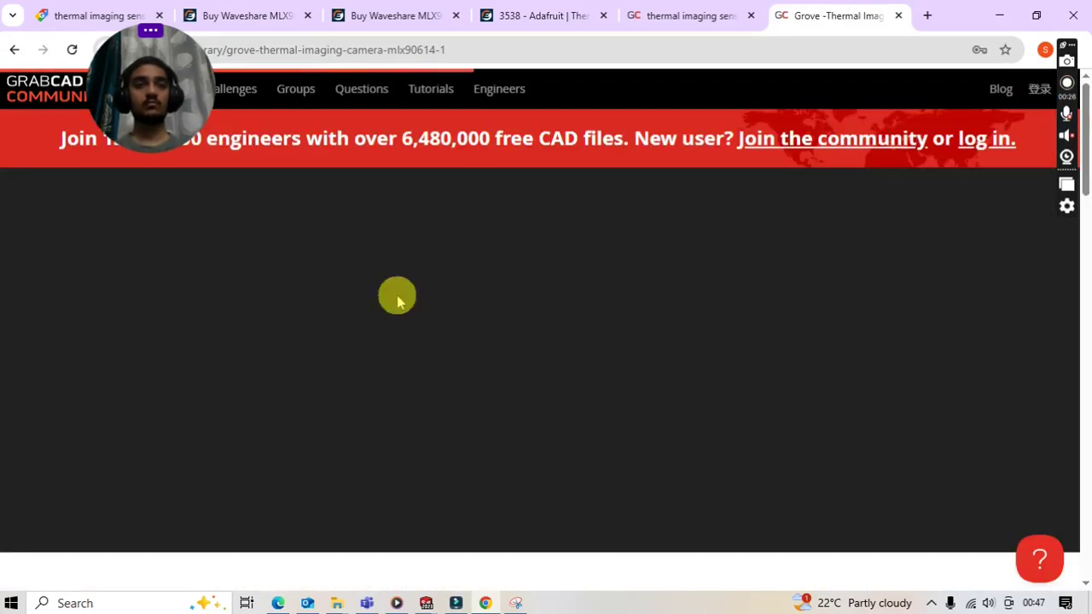
{"action": "scroll", "coordinate": [397, 300], "scroll_direction": "down", "scroll_amount": 4}
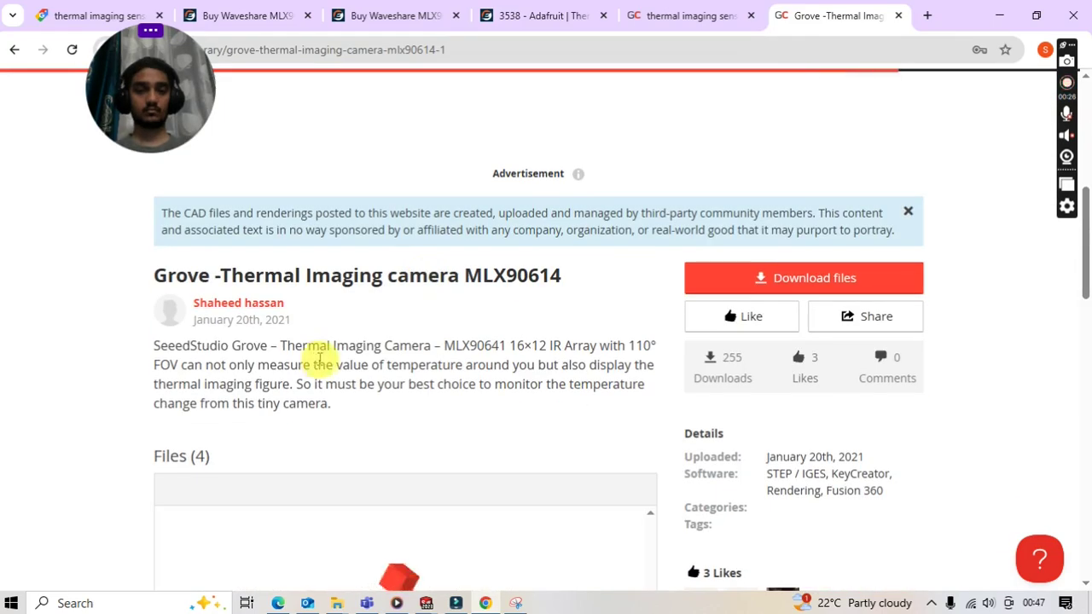
Check the model's previews and file list, and download the files of the Grove thermal camera model
{"action": "scroll", "coordinate": [324, 355], "scroll_direction": "up", "scroll_amount": 6}
{"action": "left_click", "coordinate": [1032, 314]}
{"action": "left_click", "coordinate": [986, 335]}
{"action": "scroll", "coordinate": [860, 292], "scroll_direction": "down", "scroll_amount": 5}
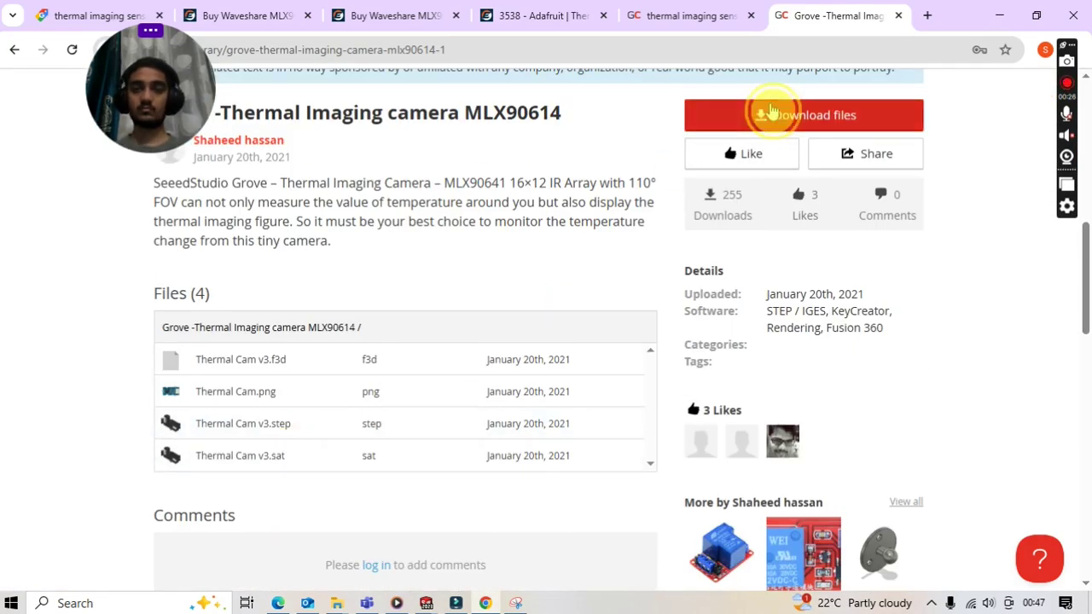
{"action": "left_click", "coordinate": [771, 113]}
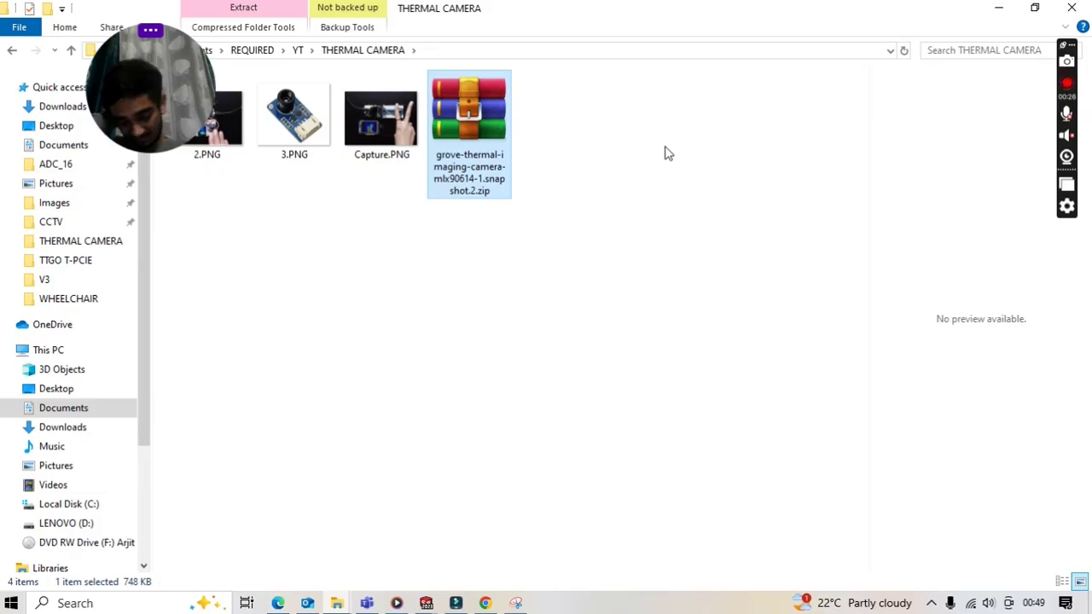
Extract the downloaded grove-thermal-imaging-camera ZIP in the THERMAL CAMERA folder and open the extracted folder to find the STEP file
{"action": "right_click", "coordinate": [458, 148]}
{"action": "left_click", "coordinate": [531, 331]}
{"action": "double_click", "coordinate": [236, 162]}
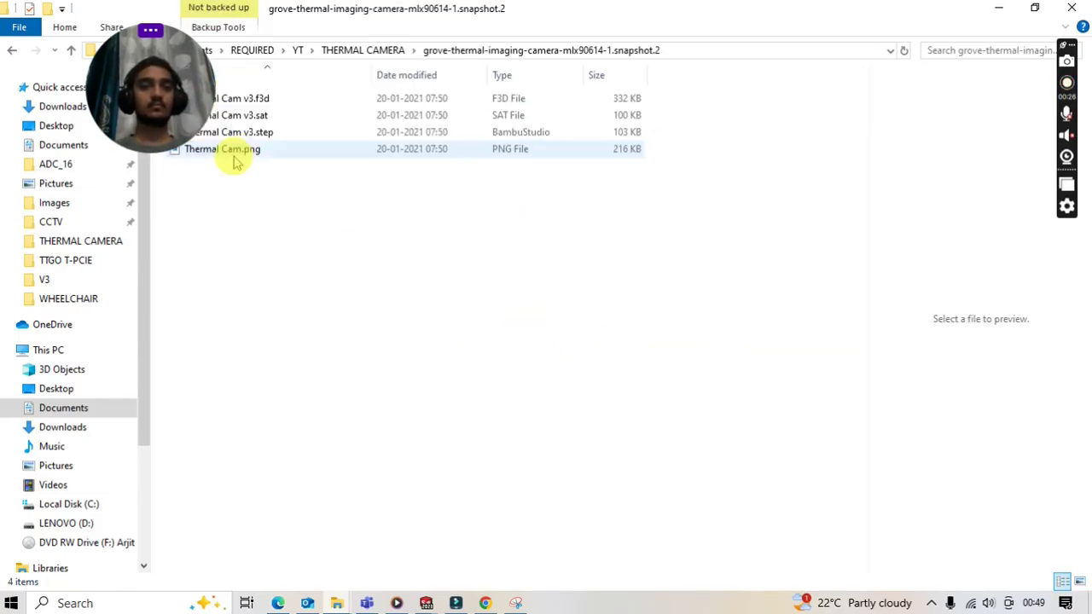
{"action": "left_click", "coordinate": [256, 132]}
{"action": "left_click_drag", "start_coordinate": [209, 106], "coordinate": [92, 80]}
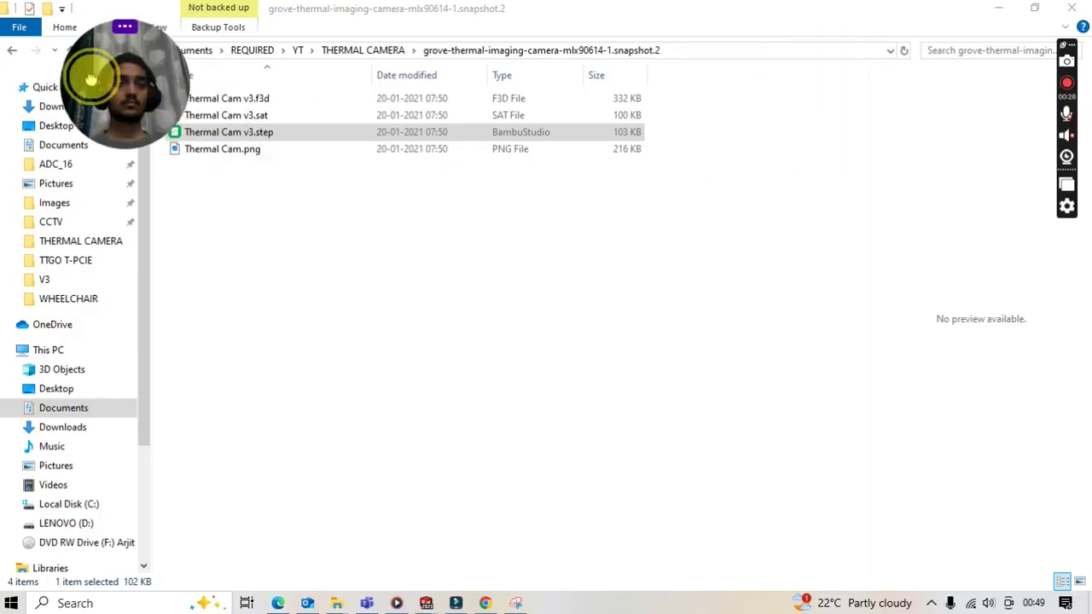
{"action": "left_click", "coordinate": [309, 237]}
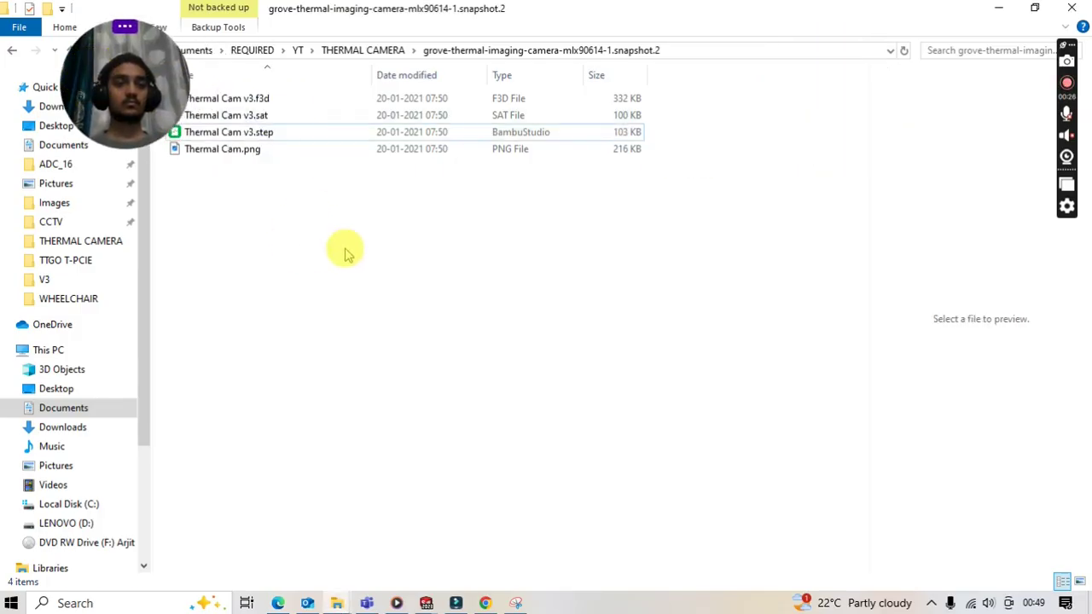
Switch to SolidWorks and open Thermal Cam v3.step from the extracted grove-thermal-imaging-camera folder in THERMAL CAMERA
{"action": "left_click", "coordinate": [456, 603]}
{"action": "left_click", "coordinate": [119, 13]}
{"action": "left_click", "coordinate": [174, 61]}
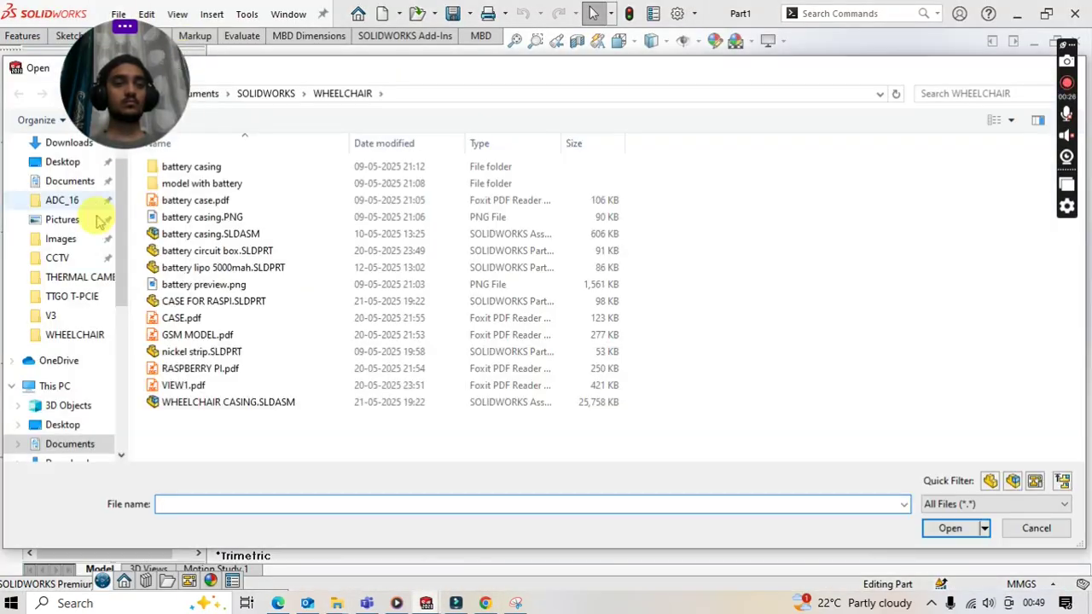
{"action": "left_click", "coordinate": [81, 276]}
{"action": "double_click", "coordinate": [179, 239]}
{"action": "left_click", "coordinate": [206, 201]}
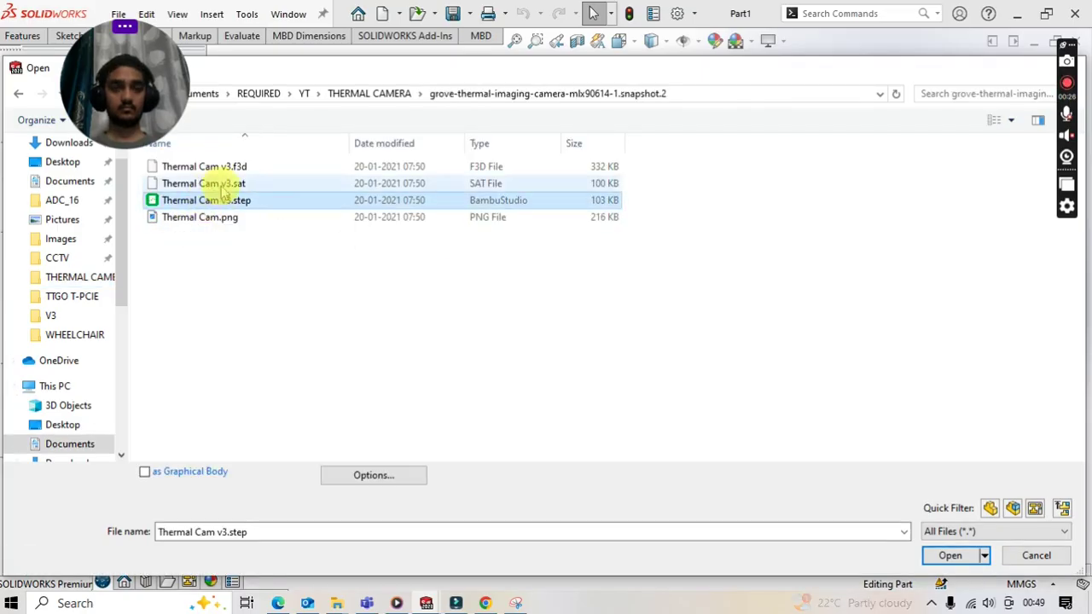
{"action": "left_click", "coordinate": [951, 556]}
{"action": "middle_click_drag", "start_coordinate": [804, 207], "coordinate": [577, 250]}
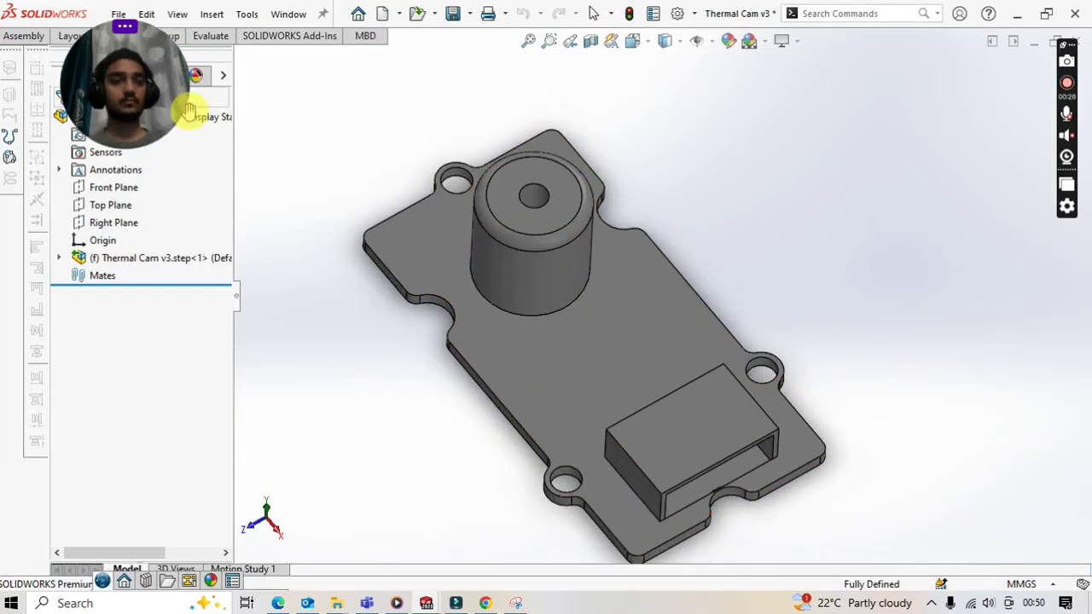
Measure the thermal camera board's length, one mounting hole's diameter and the distance to the opposite mounting hole
{"action": "left_click", "coordinate": [210, 35]}
{"action": "left_click", "coordinate": [256, 64]}
{"action": "left_click", "coordinate": [397, 211]}
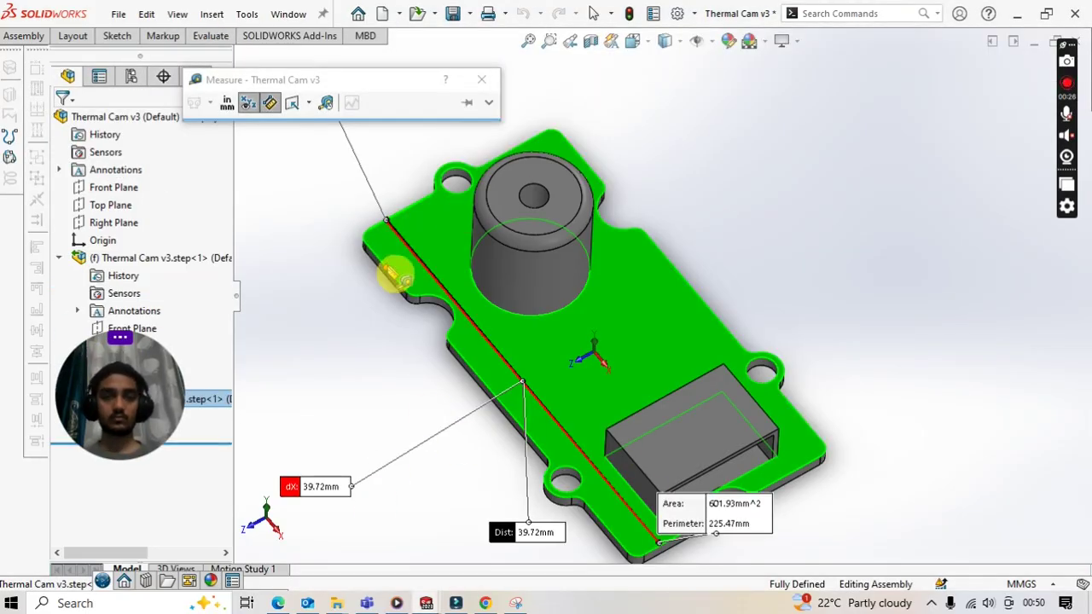
{"action": "key", "text": "Escape"}
{"action": "left_click", "coordinate": [457, 181]}
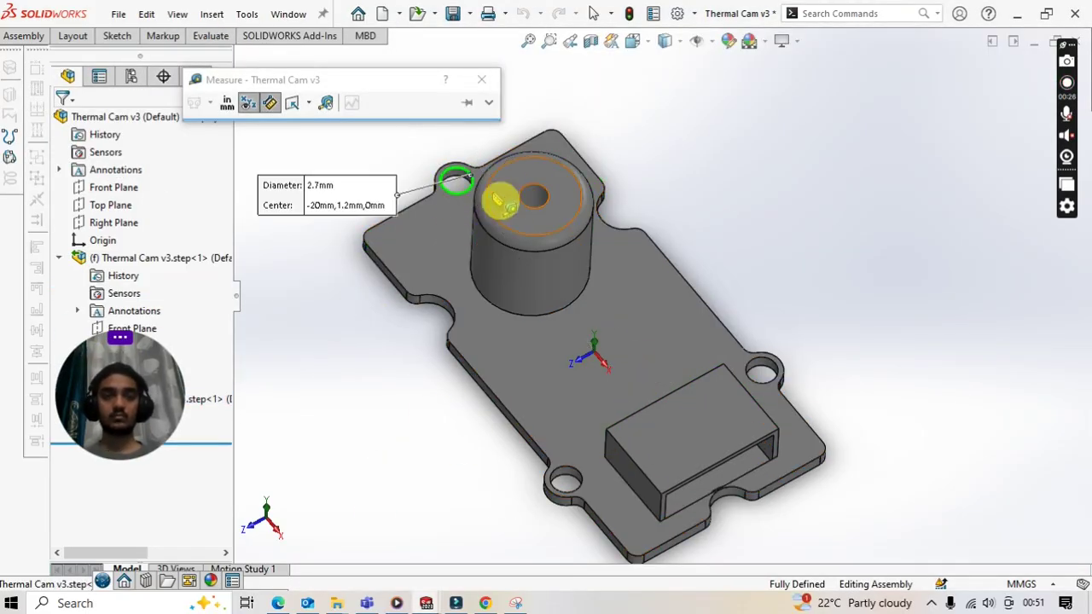
{"action": "left_click", "coordinate": [762, 369]}
{"action": "left_click", "coordinate": [481, 79]}
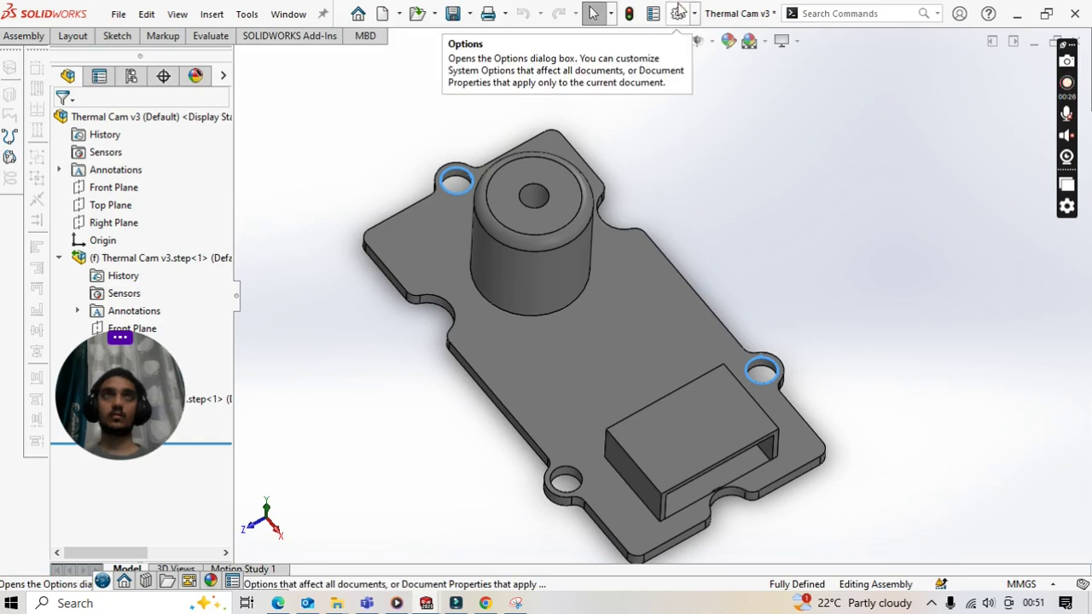
Create a new part document and start a sketch on the Front Plane
{"action": "left_click", "coordinate": [118, 14]}
{"action": "left_click", "coordinate": [145, 39]}
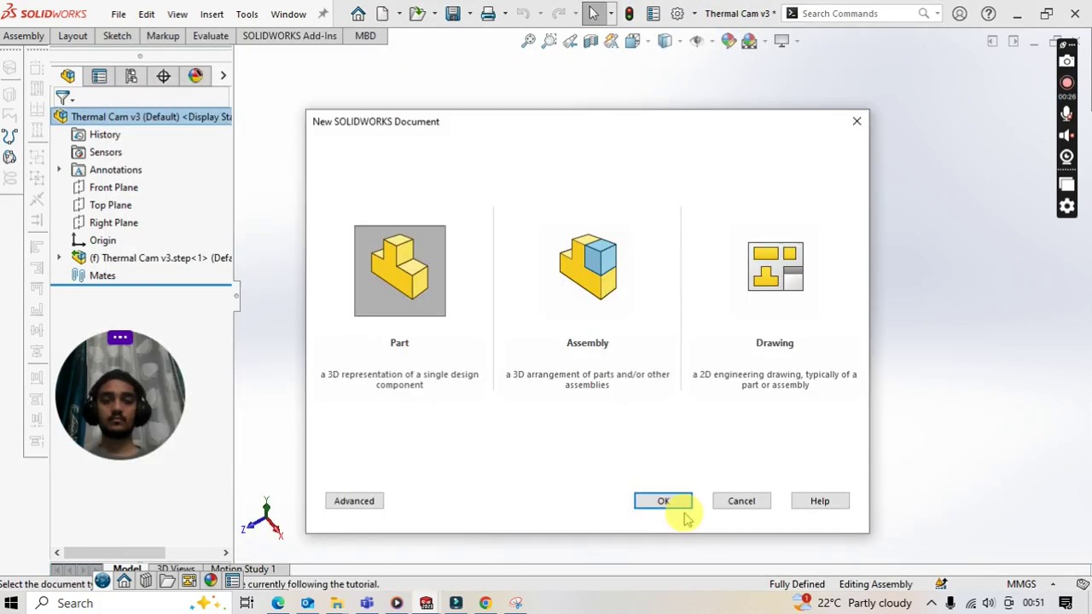
{"action": "left_click", "coordinate": [685, 514]}
{"action": "left_click", "coordinate": [67, 35]}
{"action": "left_click", "coordinate": [21, 68]}
{"action": "left_click", "coordinate": [550, 222]}
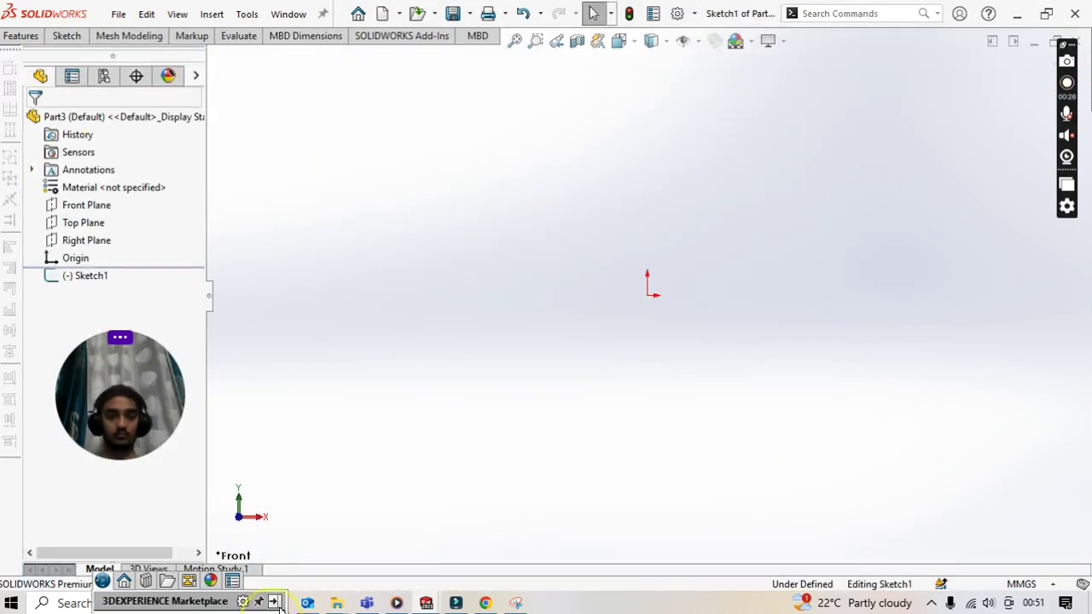
Draw a vertical center rectangle centred on the origin
{"action": "left_click", "coordinate": [67, 35]}
{"action": "left_click", "coordinate": [101, 77]}
{"action": "left_click", "coordinate": [647, 296]}
{"action": "left_click", "coordinate": [713, 410]}
Dimension the rectangle's top edge as 20 mm, checking the reference images in the THERMAL CAMERA folder before entering the value
{"action": "left_click", "coordinate": [67, 35]}
{"action": "left_click", "coordinate": [63, 73]}
{"action": "left_click", "coordinate": [648, 180]}
{"action": "left_click", "coordinate": [662, 155]}
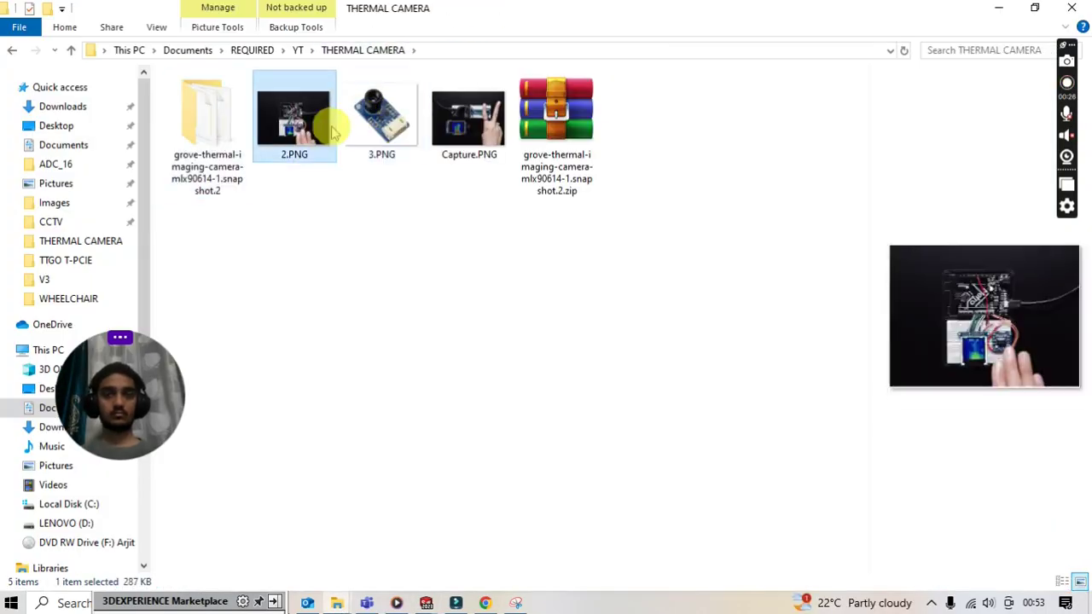
{"action": "left_click", "coordinate": [516, 603]}
{"action": "left_click", "coordinate": [794, 12]}
{"action": "left_click", "coordinate": [427, 603]}
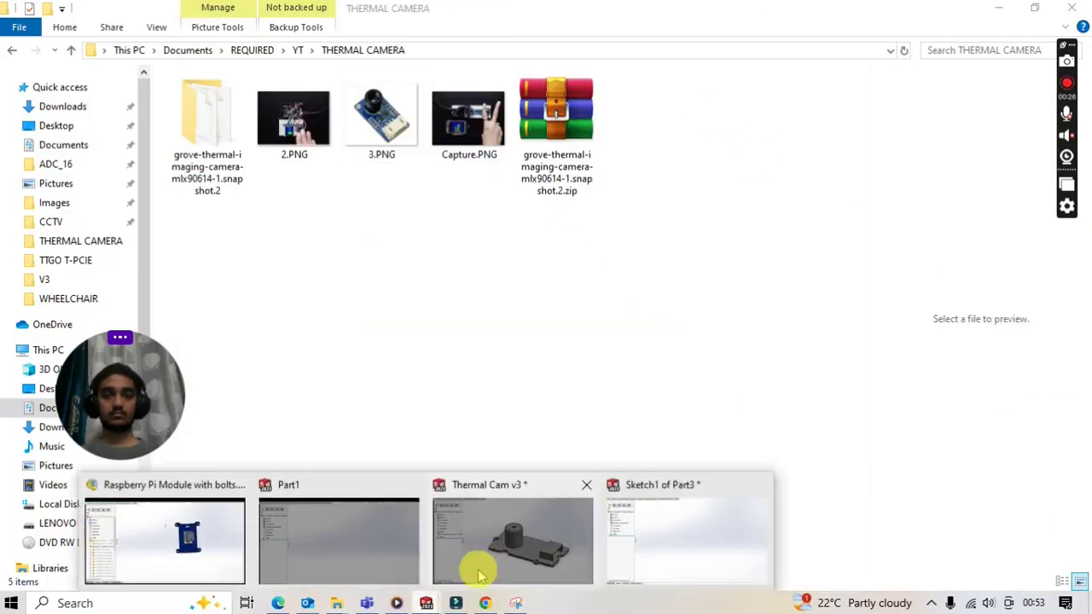
{"action": "left_click", "coordinate": [688, 541]}
{"action": "type", "text": "20"}
Dimension the rectangle's height as 60 mm and finish dimensioning
{"action": "left_click", "coordinate": [592, 131]}
{"action": "left_click", "coordinate": [712, 222]}
{"action": "left_click", "coordinate": [753, 234]}
{"action": "type", "text": "60"}
{"action": "key", "text": "Return"}
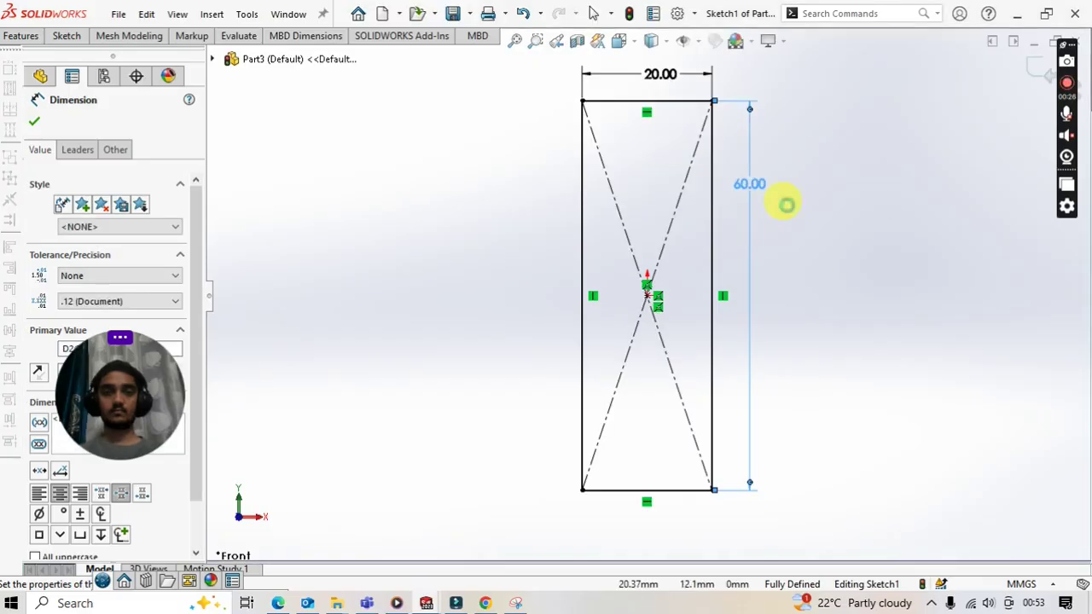
{"action": "left_click", "coordinate": [34, 121]}
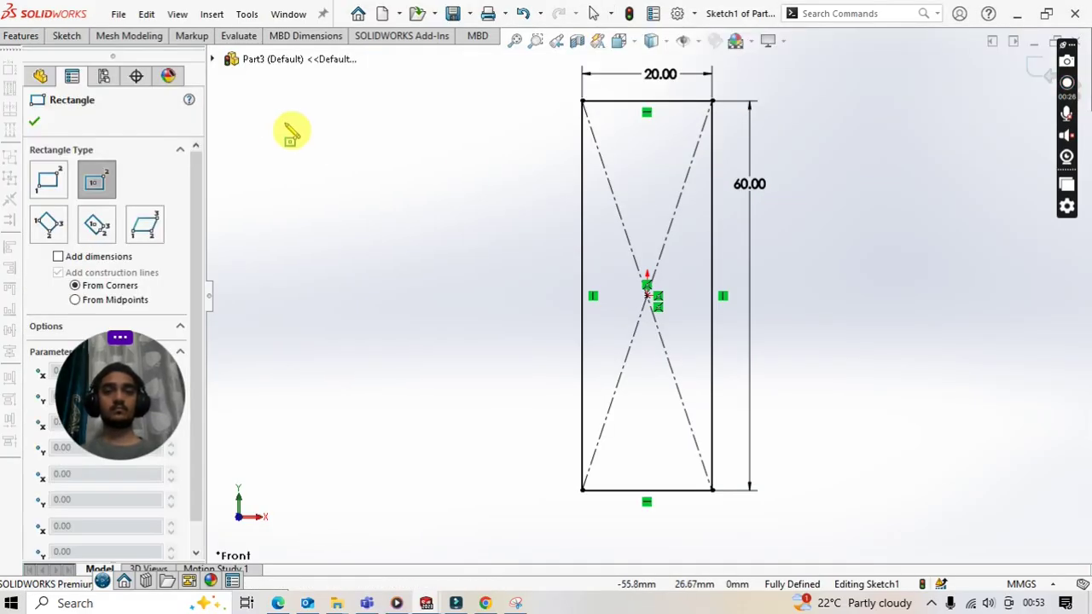
{"action": "left_click", "coordinate": [34, 122]}
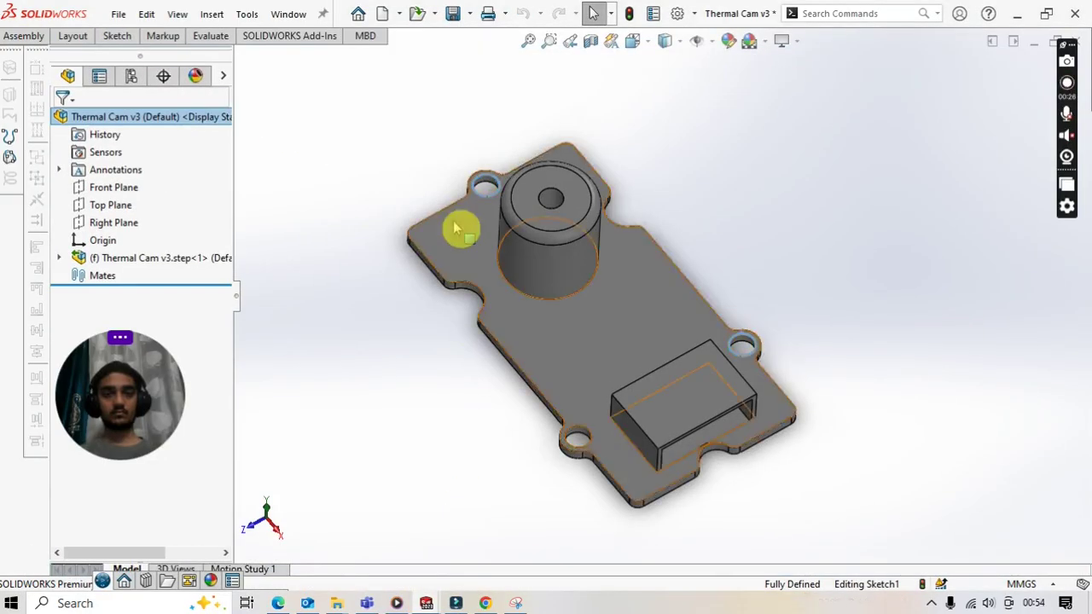
In the Thermal Cam v3 model, measure the spacing between the mounting holes and the distance between the board's end edges
{"action": "left_click", "coordinate": [211, 35]}
{"action": "left_click", "coordinate": [226, 83]}
{"action": "left_click", "coordinate": [575, 442]}
{"action": "left_click", "coordinate": [742, 346]}
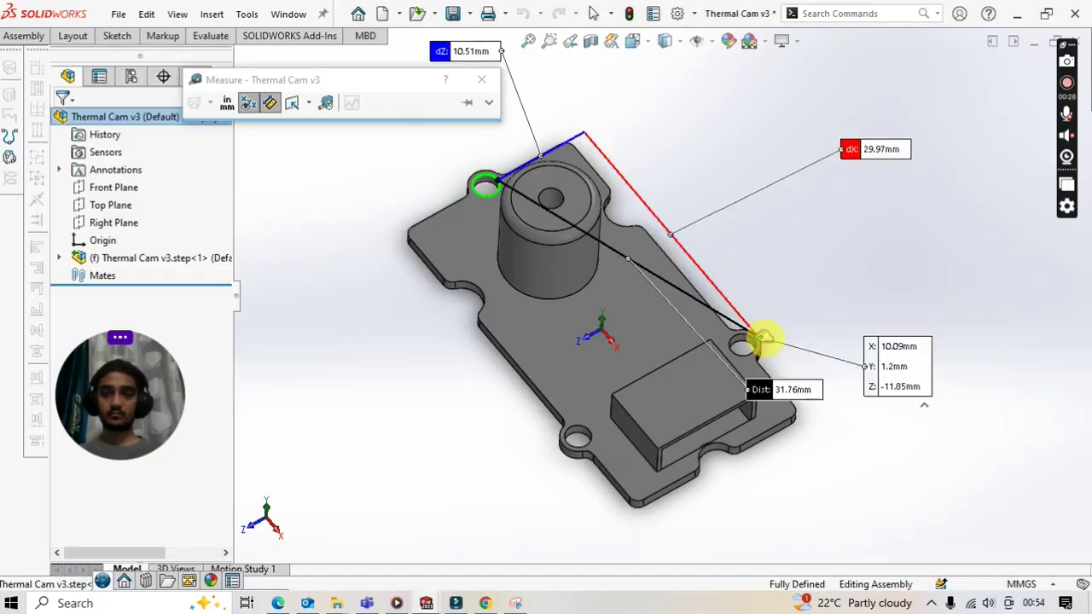
{"action": "left_click", "coordinate": [763, 346]}
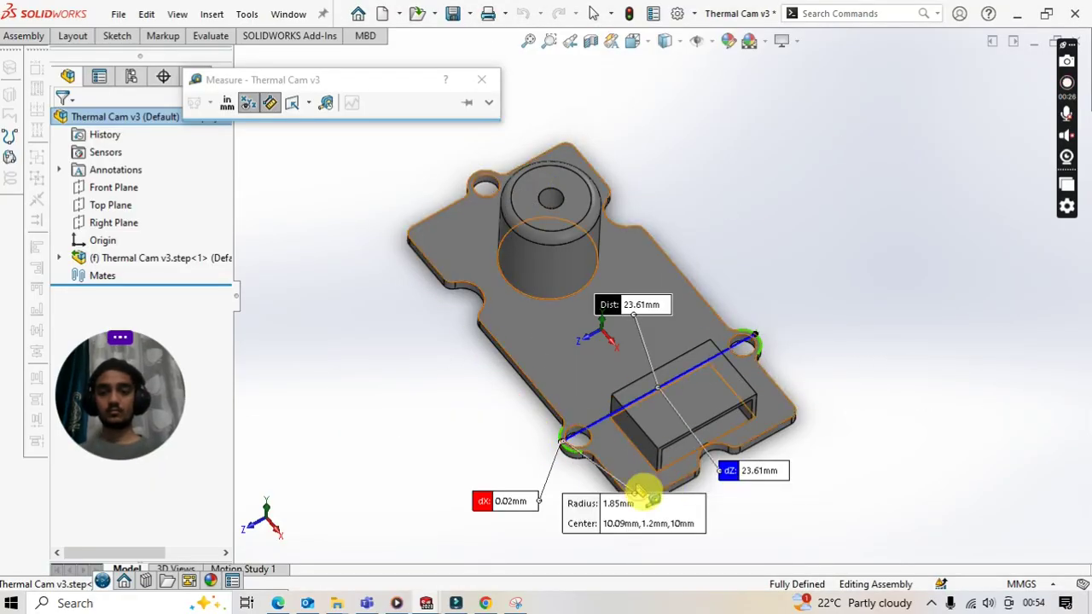
{"action": "left_click", "coordinate": [648, 489]}
{"action": "left_click", "coordinate": [438, 218]}
{"action": "left_click", "coordinate": [451, 202]}
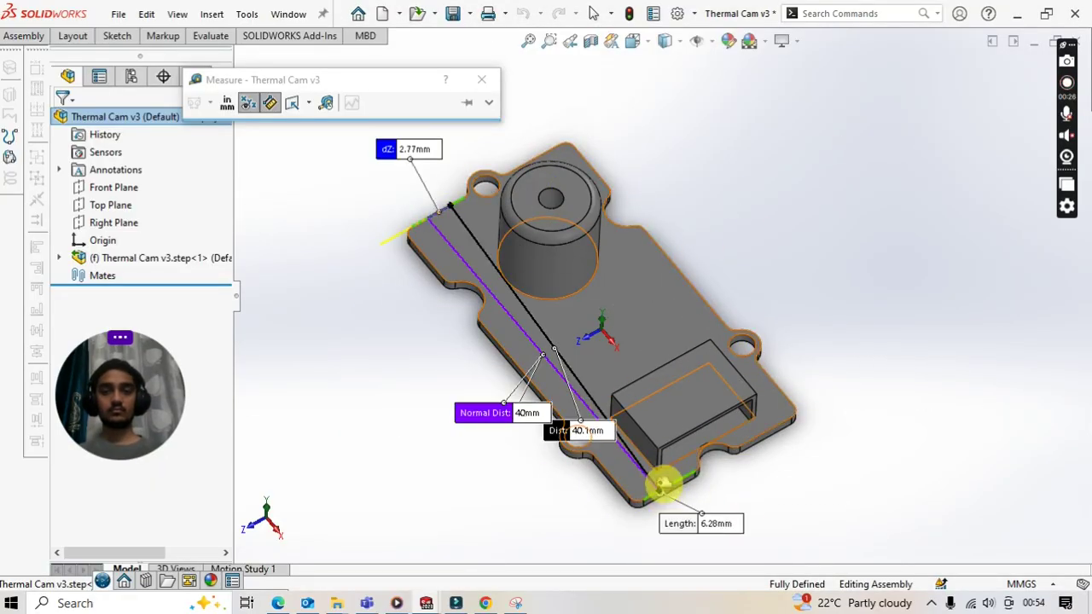
Back in the new part's sketch, set the rectangle's height to 40 mm
{"action": "left_click", "coordinate": [640, 544]}
{"action": "double_click", "coordinate": [699, 179]}
{"action": "type", "text": "40"}
{"action": "key", "text": "Return"}
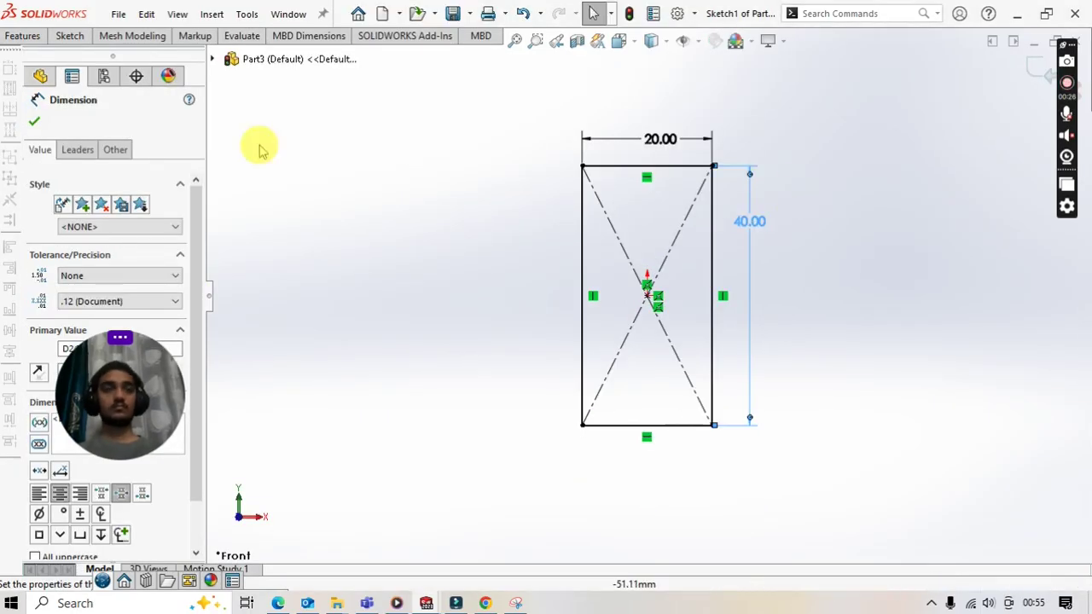
{"action": "left_click", "coordinate": [23, 35]}
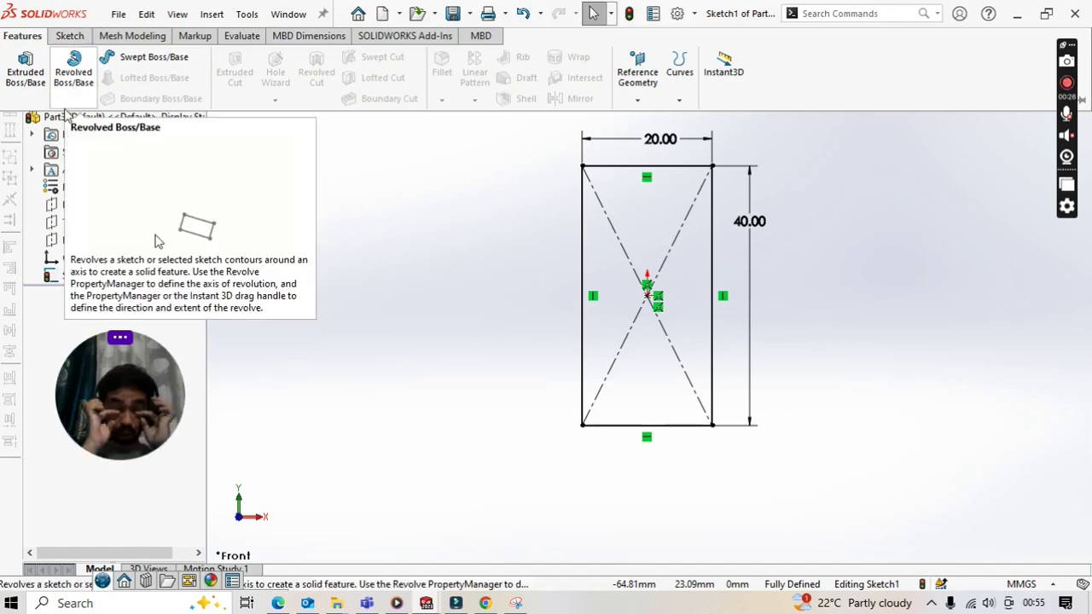
Inspect the underside of the Thermal Cam v3 board and measure a side mounting ear against the adjoining board edge
{"action": "left_click", "coordinate": [456, 574]}
{"action": "middle_click_drag", "start_coordinate": [689, 251], "coordinate": [426, 597]}
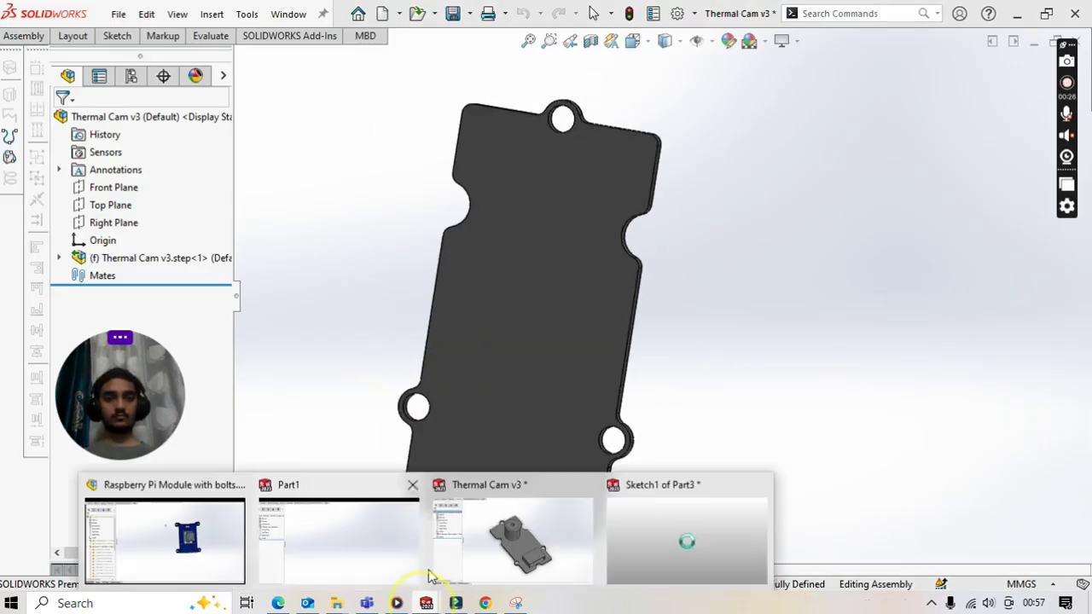
{"action": "scroll", "coordinate": [429, 287], "scroll_direction": "down", "scroll_amount": 3}
{"action": "left_click", "coordinate": [367, 377]}
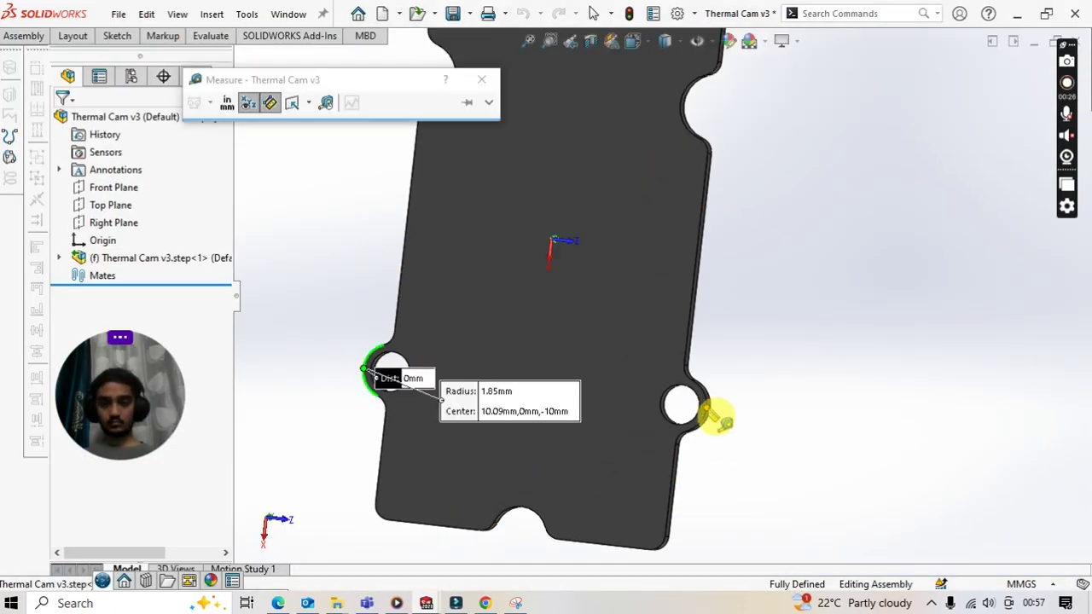
{"action": "left_click", "coordinate": [390, 451]}
{"action": "left_click", "coordinate": [482, 80]}
{"action": "middle_click_drag", "start_coordinate": [725, 409], "coordinate": [600, 318]}
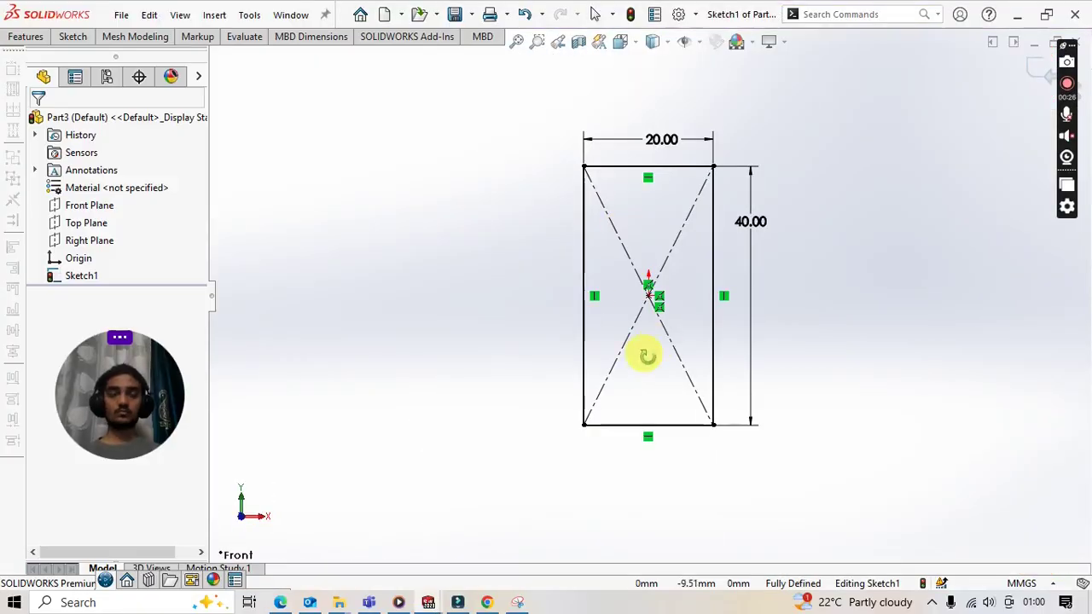
Extrude the 20 x 40 mm rectangle by 1 mm and cut a circular notch at the midpoint of the plate's top edge
{"action": "type", "text": "1"}
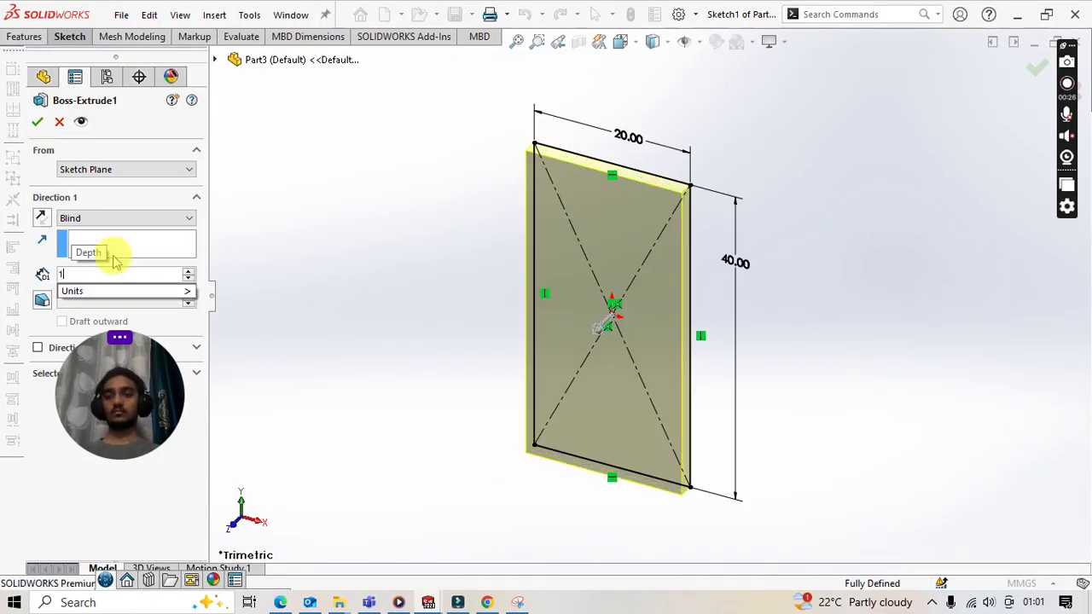
{"action": "key", "text": "Return"}
{"action": "middle_click_drag", "start_coordinate": [731, 264], "coordinate": [507, 541]}
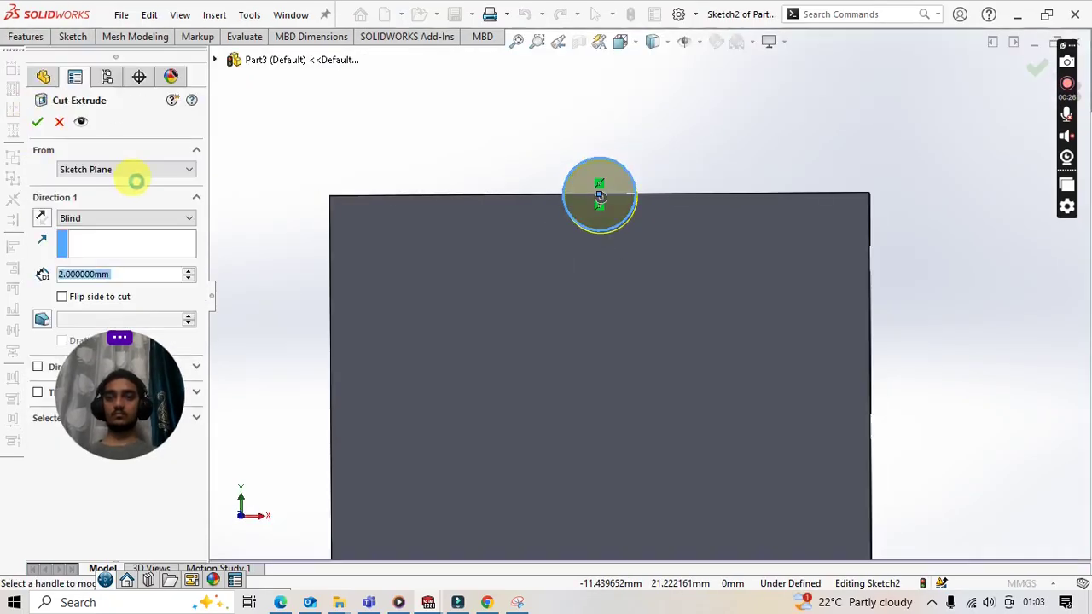
{"action": "key", "text": "Return"}
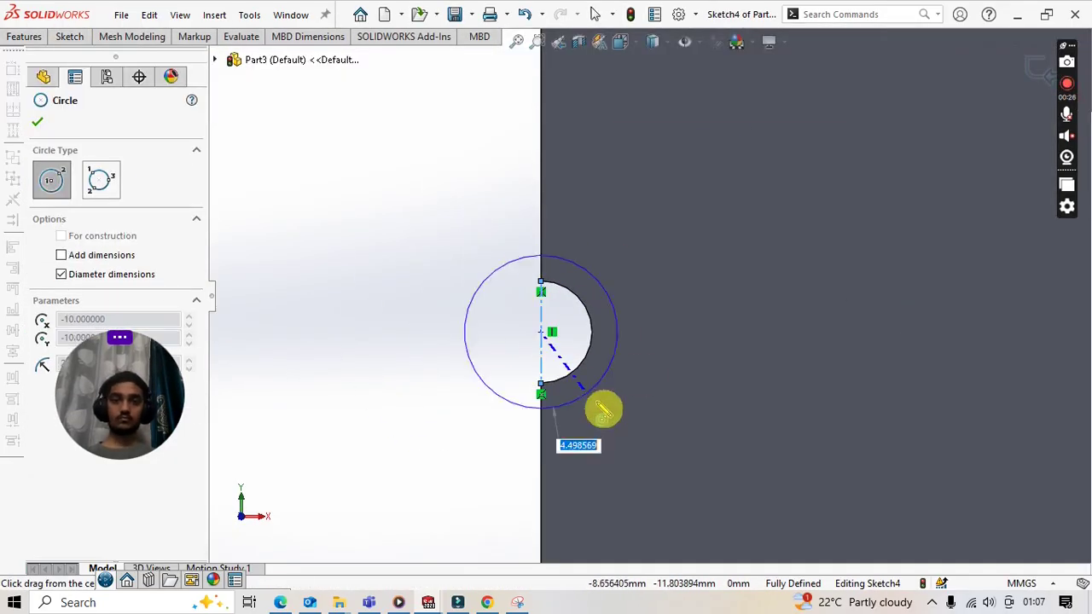
Draw an outer circle around the plate's side notch and reverse the extrusion direction of the ring-shaped mounting ears
{"action": "left_click", "coordinate": [612, 401]}
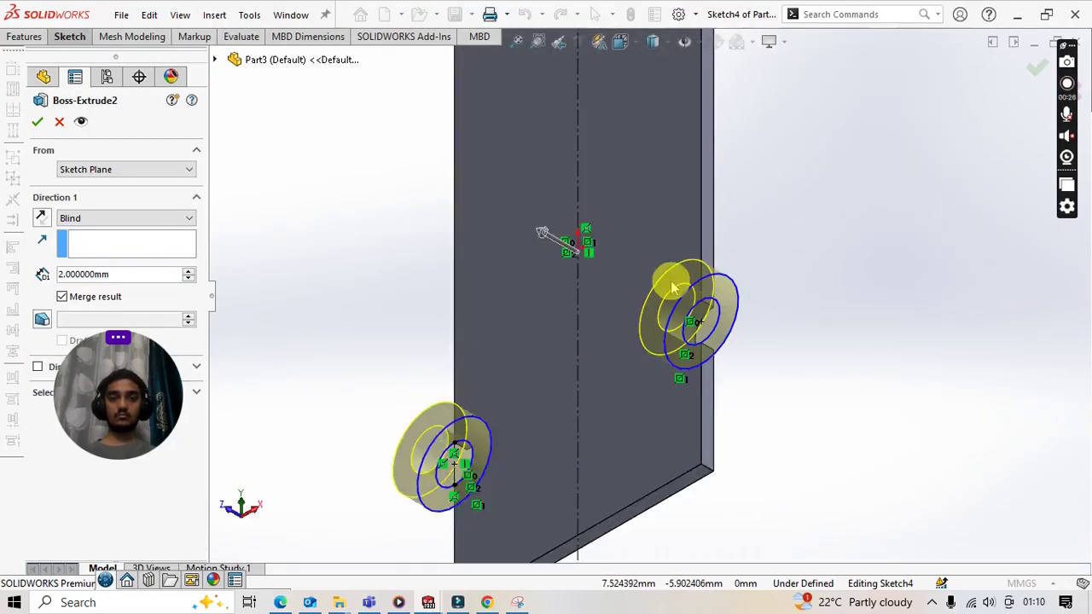
{"action": "left_click", "coordinate": [41, 218]}
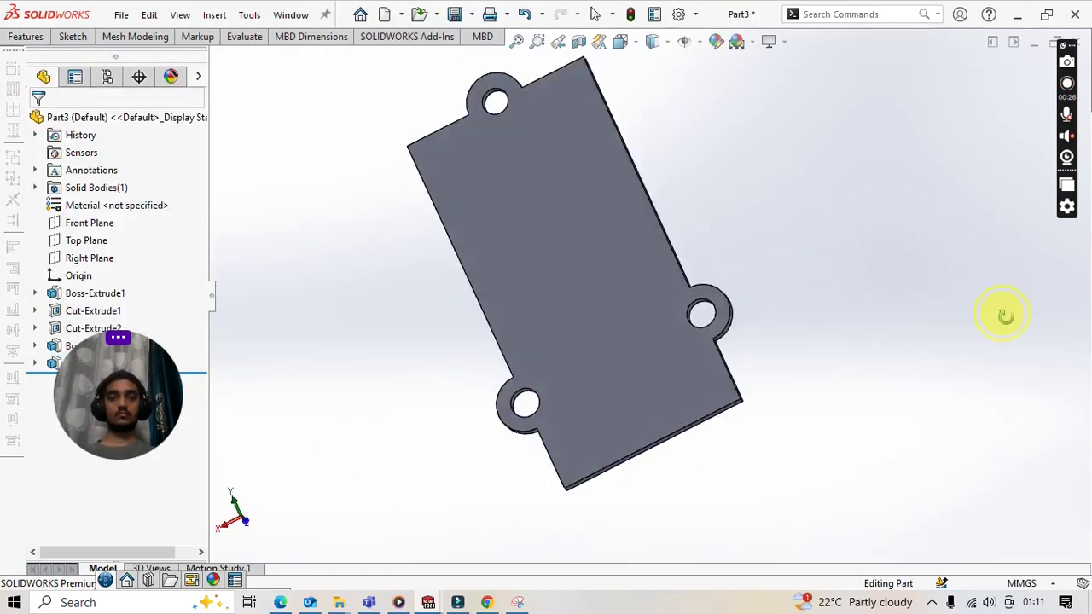
In a second new part, dimension the inner rectangle 1 mm inside the outline of the base plate
{"action": "left_click", "coordinate": [154, 211]}
{"action": "key", "text": "Return"}
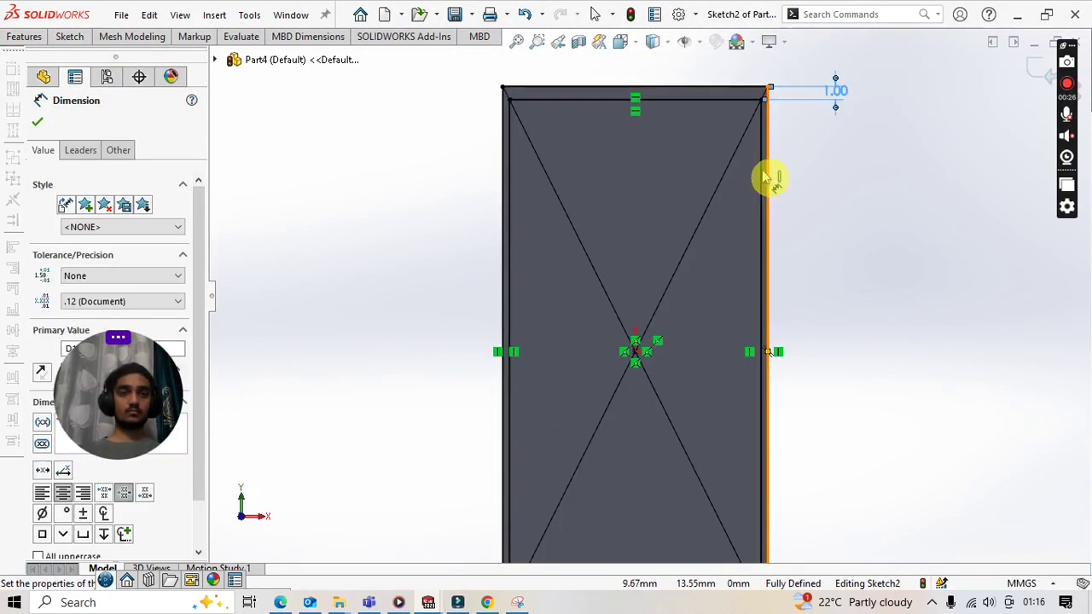
{"action": "left_click", "coordinate": [732, 328]}
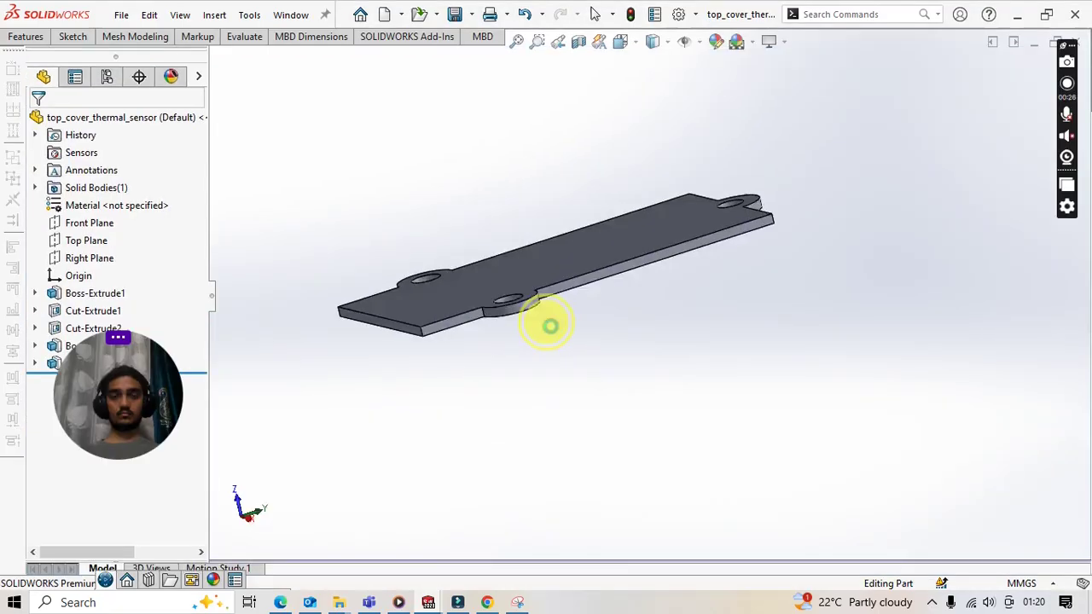
Sketch concentric circles on the rim's top midpoint and both side edges 10 mm above the lower edge, and cut notches from them
{"action": "middle_click_drag", "start_coordinate": [551, 324], "coordinate": [632, 413]}
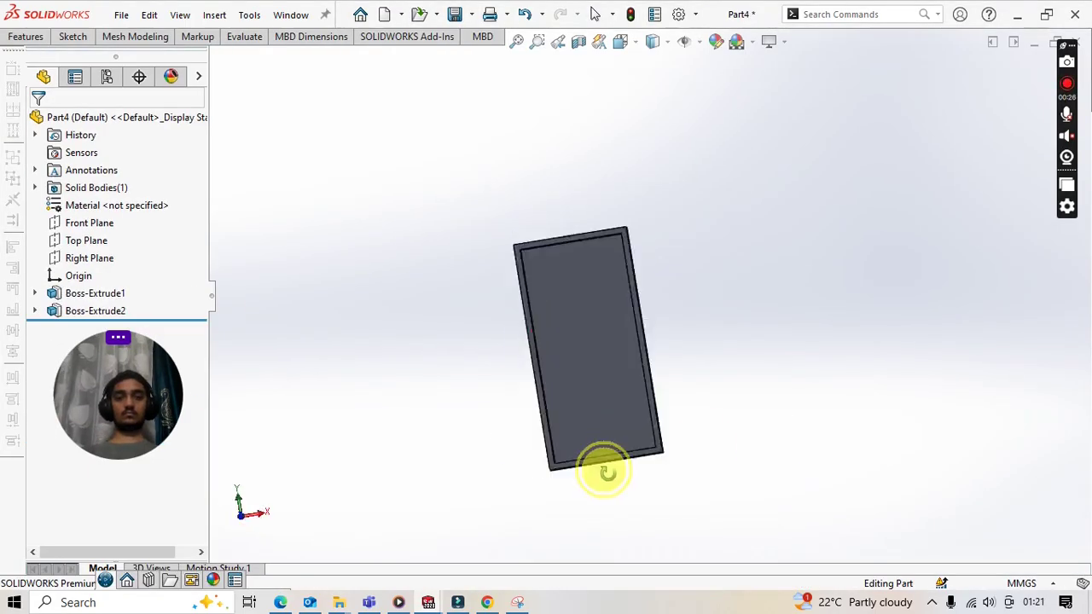
{"action": "middle_click_drag", "start_coordinate": [605, 470], "coordinate": [687, 435]}
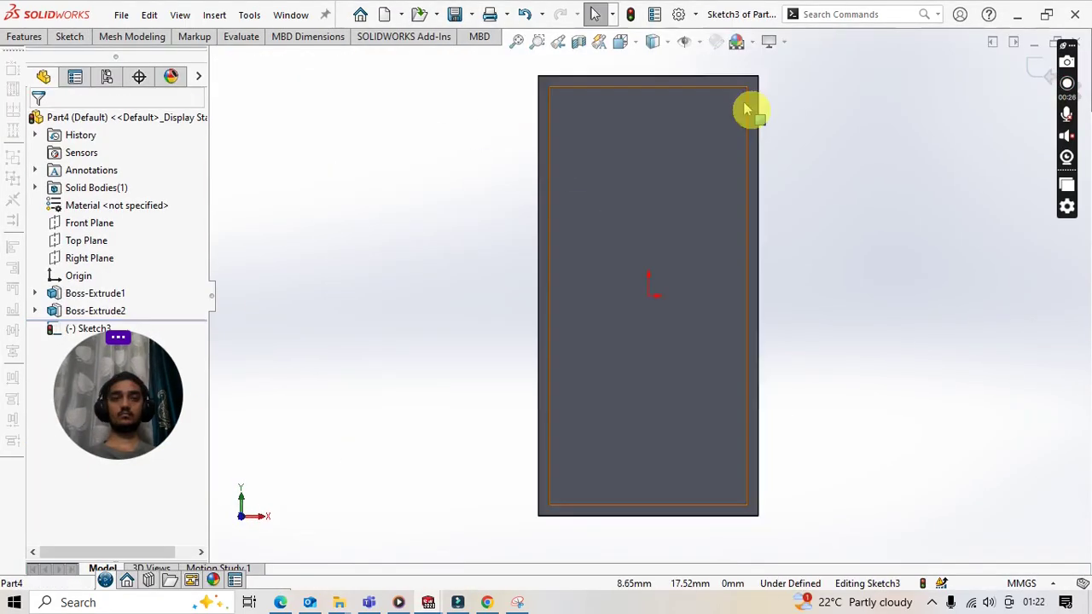
{"action": "left_click", "coordinate": [61, 36]}
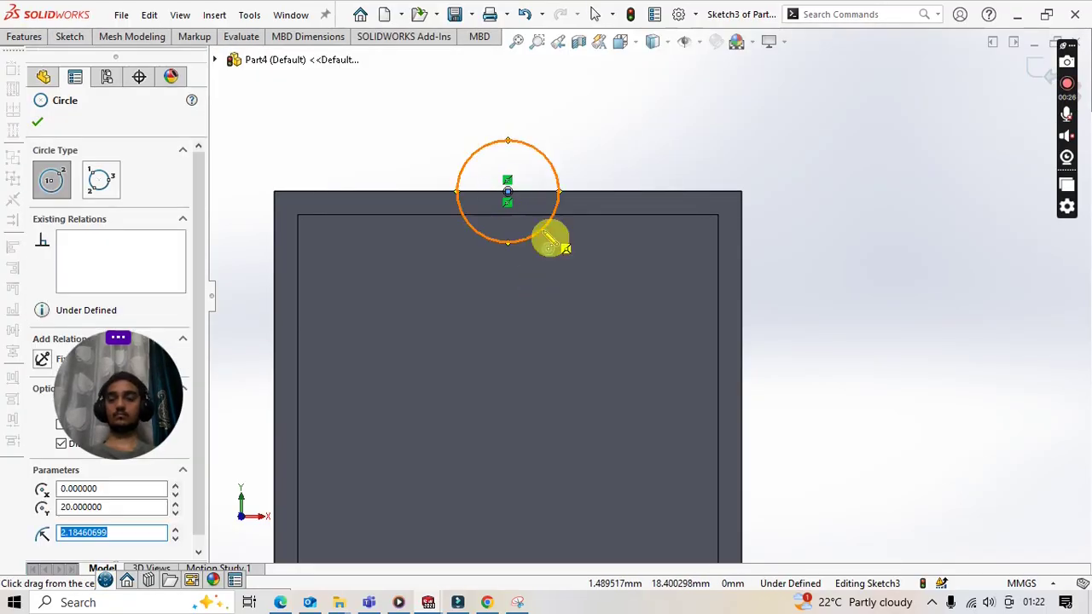
{"action": "left_click", "coordinate": [556, 239]}
{"action": "left_click", "coordinate": [519, 351]}
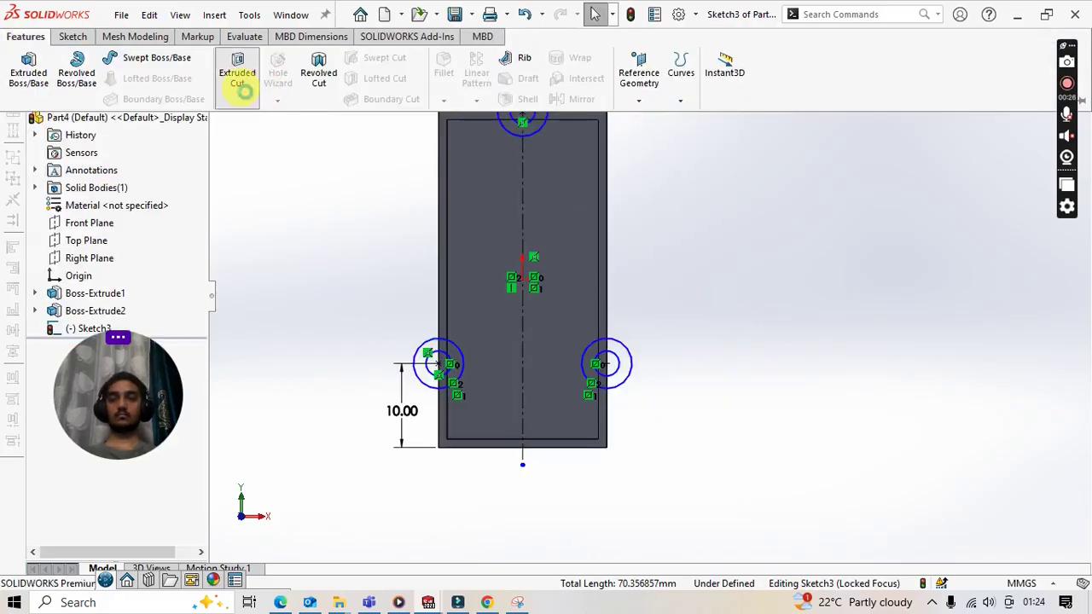
{"action": "left_click", "coordinate": [238, 78]}
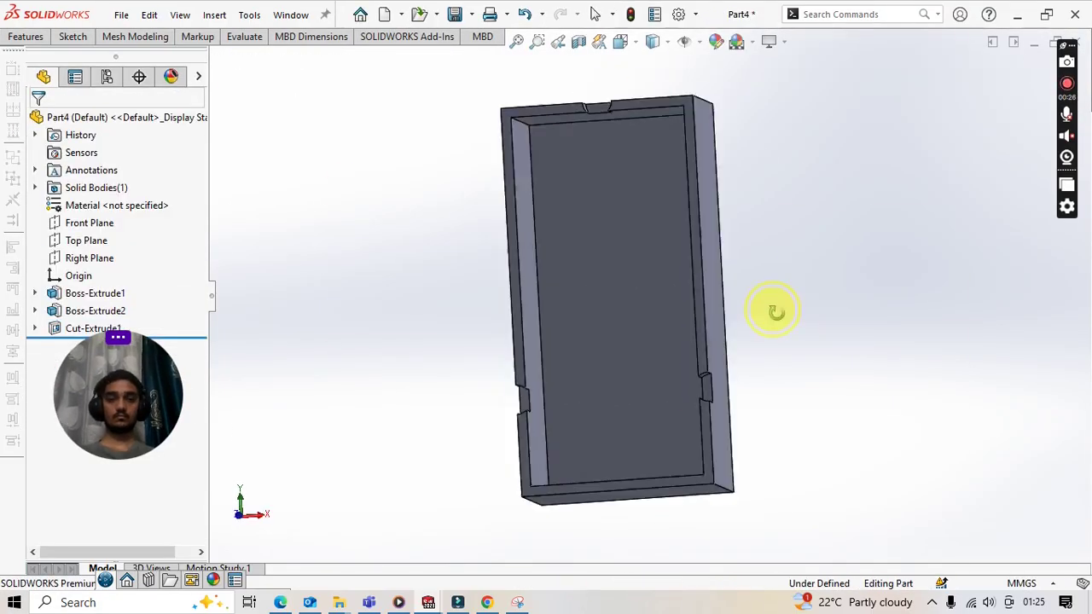
Sketch circles about 6 mm in diameter around the casing's side notches on the rim face and extrude them as ring-shaped mounting ears
{"action": "middle_click_drag", "start_coordinate": [770, 310], "coordinate": [725, 290]}
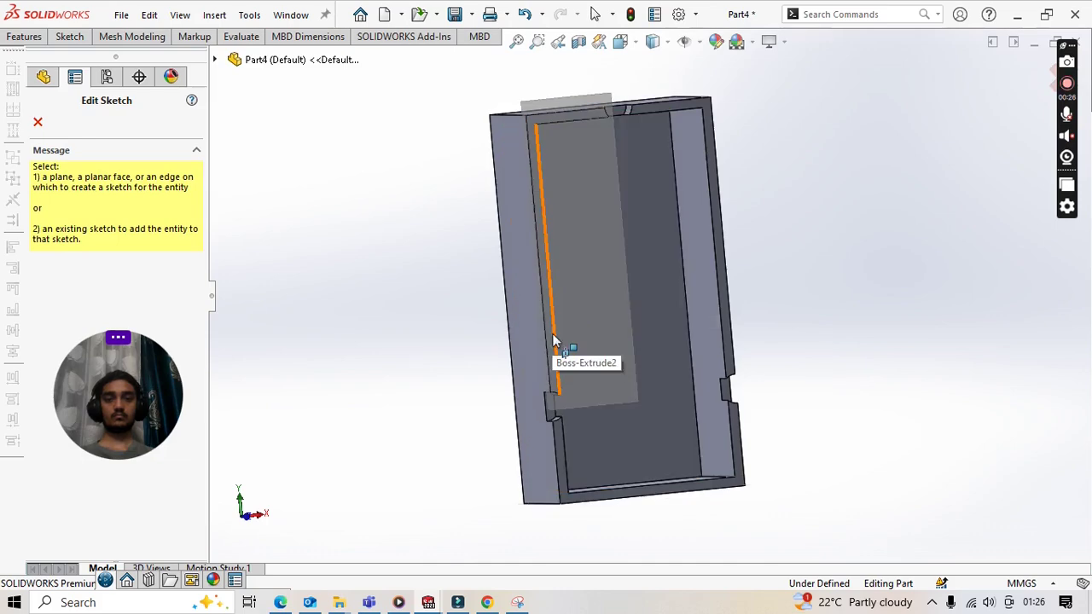
{"action": "left_click", "coordinate": [555, 341]}
{"action": "left_click", "coordinate": [121, 58]}
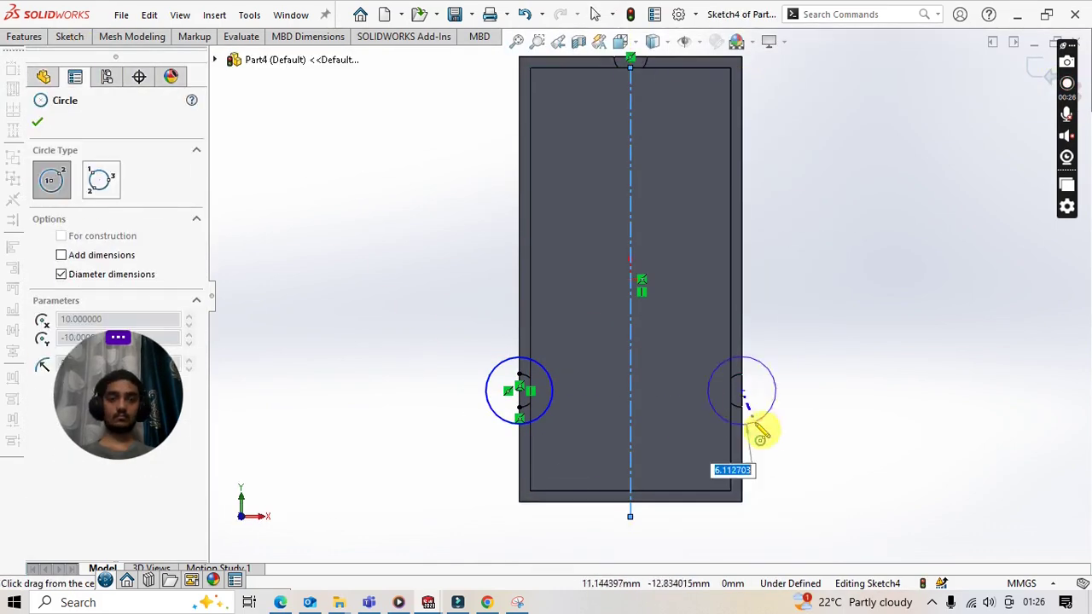
{"action": "key", "text": "ctrl+z"}
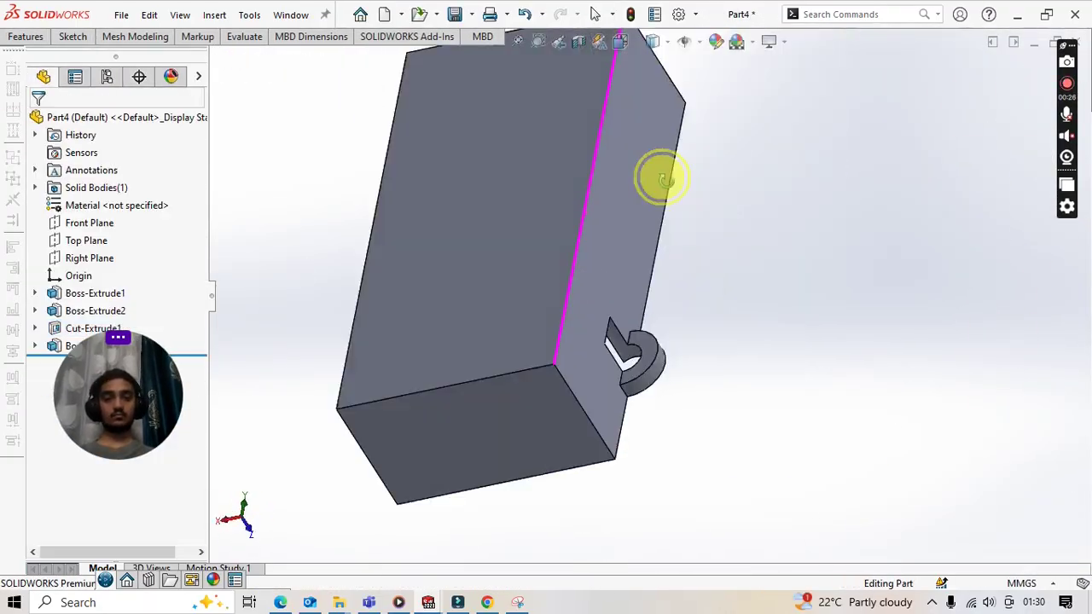
Extend the casing's circular notch cut through the full depth of the walls and back face
{"action": "middle_click_drag", "start_coordinate": [658, 176], "coordinate": [918, 459]}
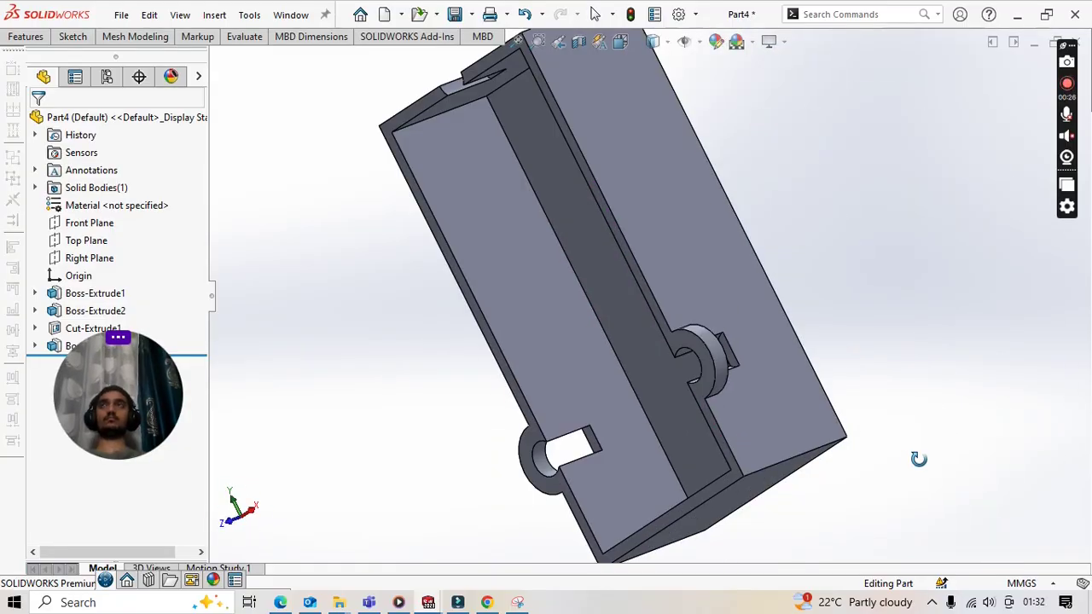
{"action": "left_click", "coordinate": [89, 283]}
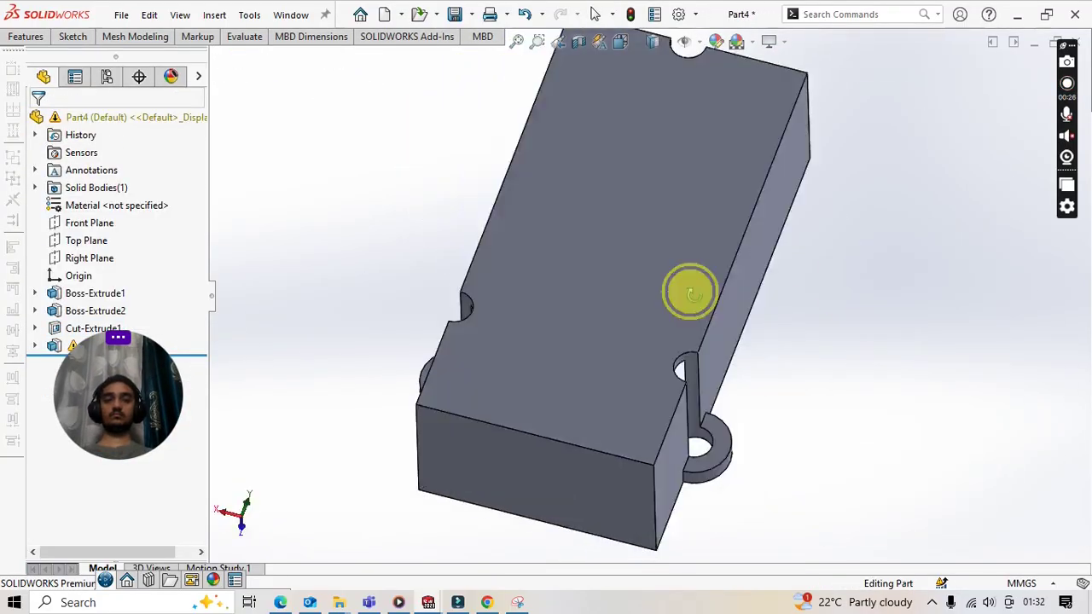
{"action": "middle_click_drag", "start_coordinate": [687, 290], "coordinate": [661, 345]}
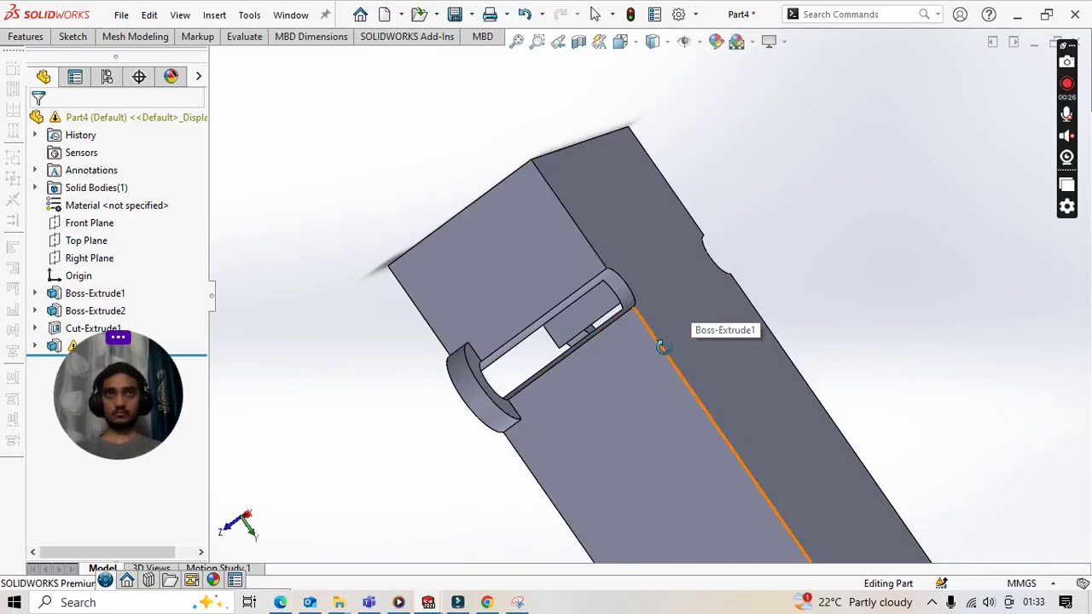
Sketch a larger circle concentric with each of the three notches on the casing's back face and cut them into the body
{"action": "left_click", "coordinate": [597, 400]}
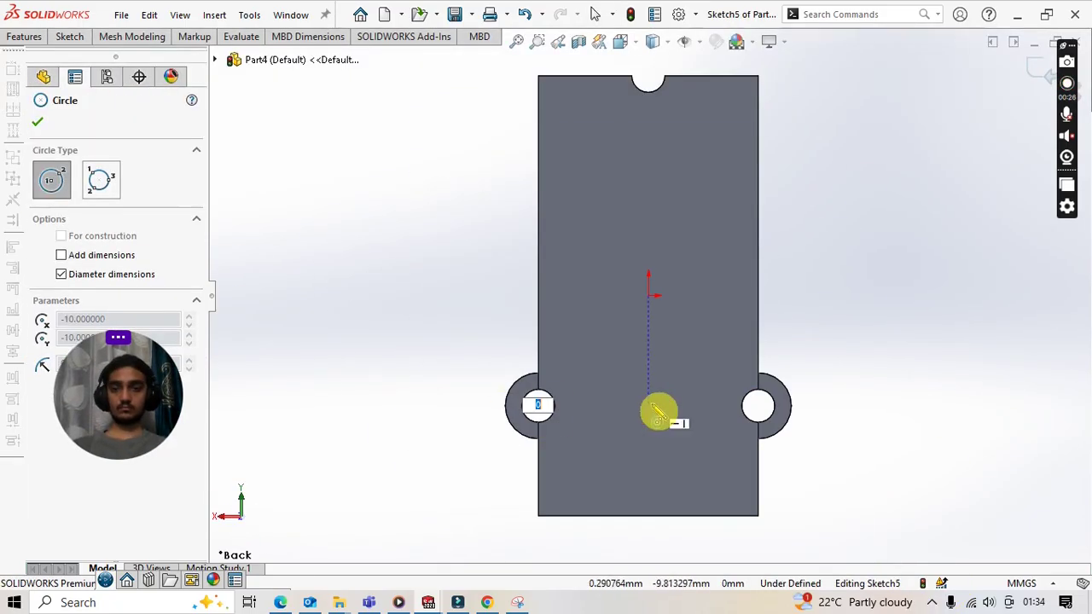
{"action": "left_click", "coordinate": [649, 81]}
{"action": "right_click_drag", "start_coordinate": [605, 298], "coordinate": [505, 293]}
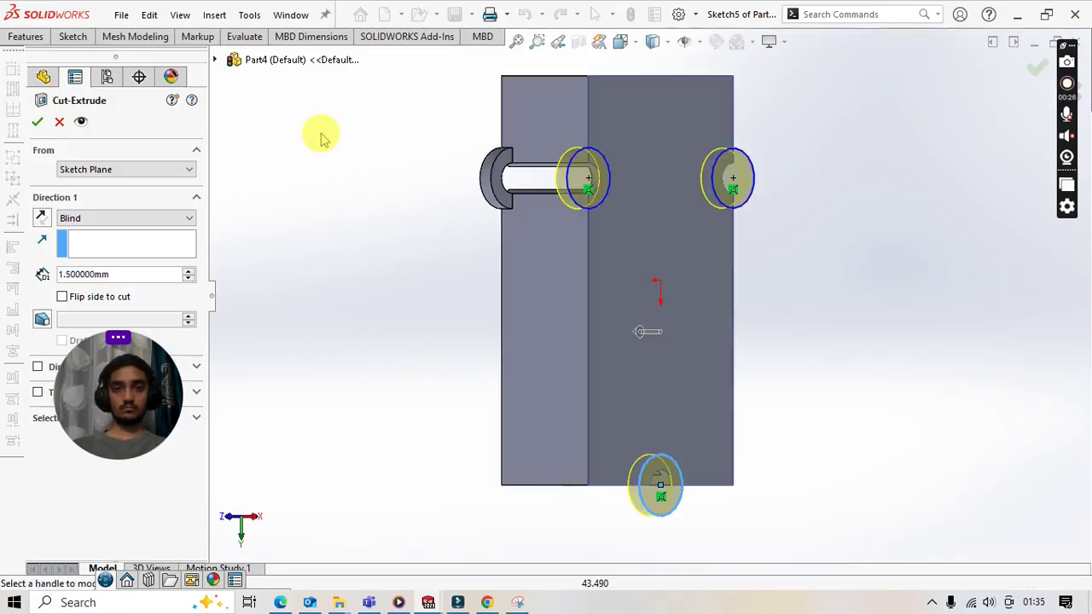
{"action": "key", "text": "Return"}
Edit the mounting-ear sketch to add a circle around the notch in the casing's upper edge and trim it to a half ring
{"action": "right_click", "coordinate": [802, 94]}
{"action": "left_click", "coordinate": [841, 131]}
{"action": "left_click_drag", "start_coordinate": [841, 136], "coordinate": [734, 209]}
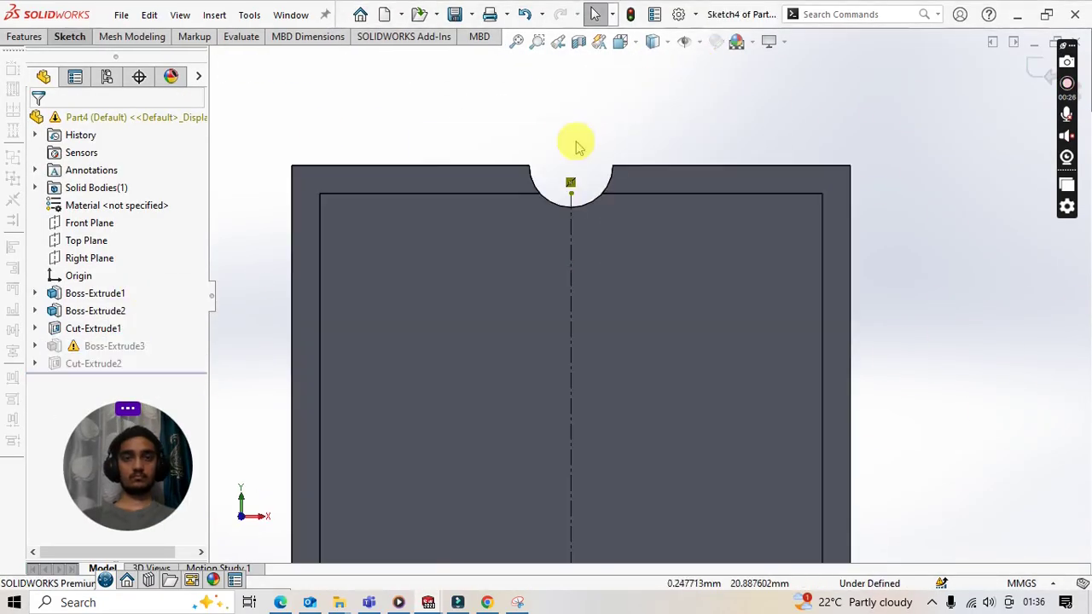
{"action": "left_click", "coordinate": [613, 164]}
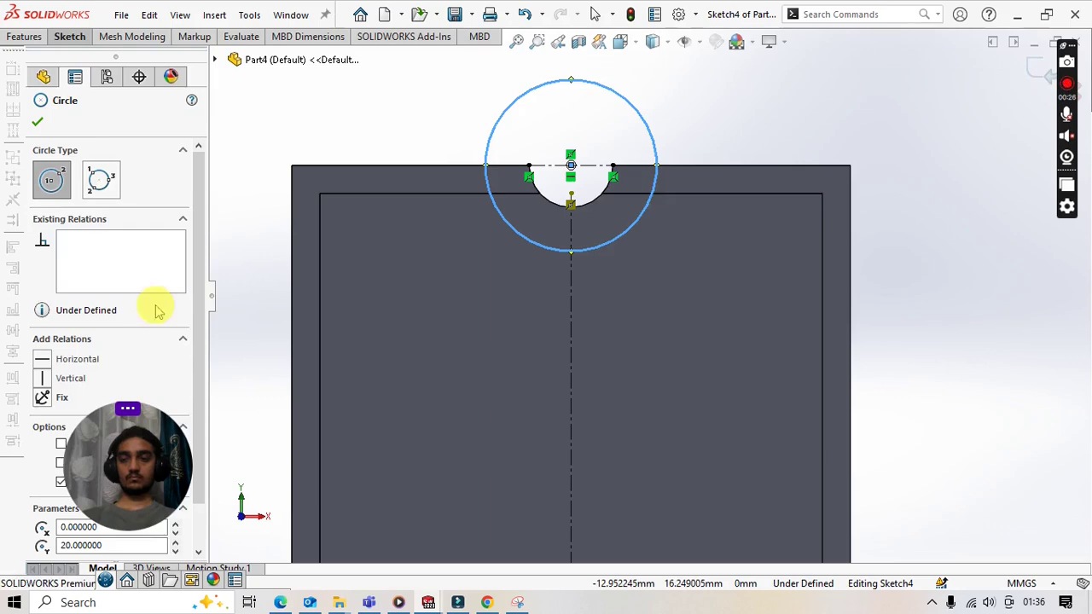
{"action": "left_click", "coordinate": [38, 122]}
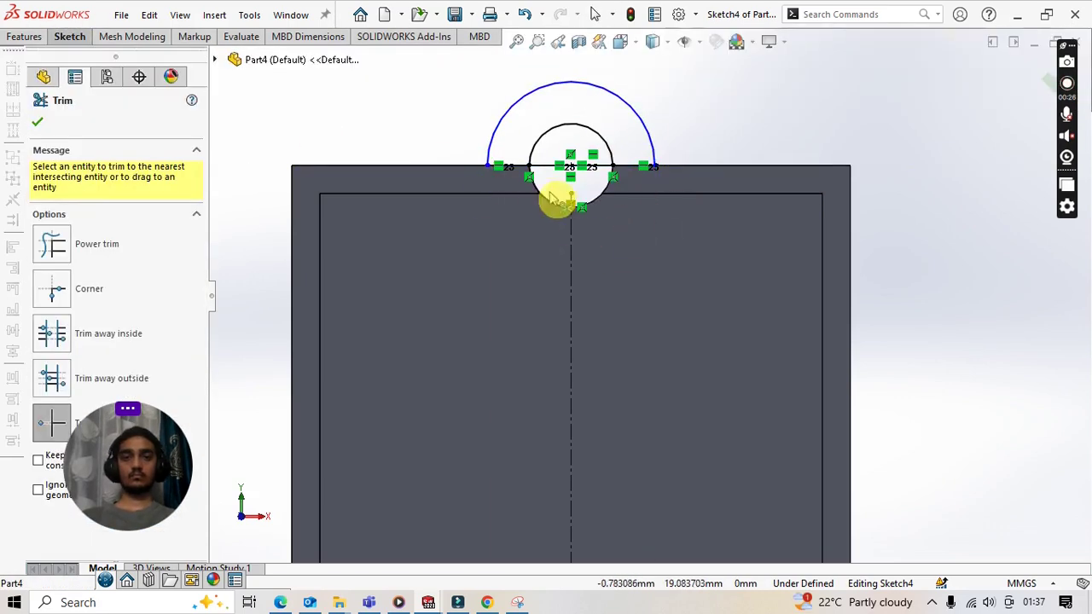
{"action": "left_click", "coordinate": [558, 313]}
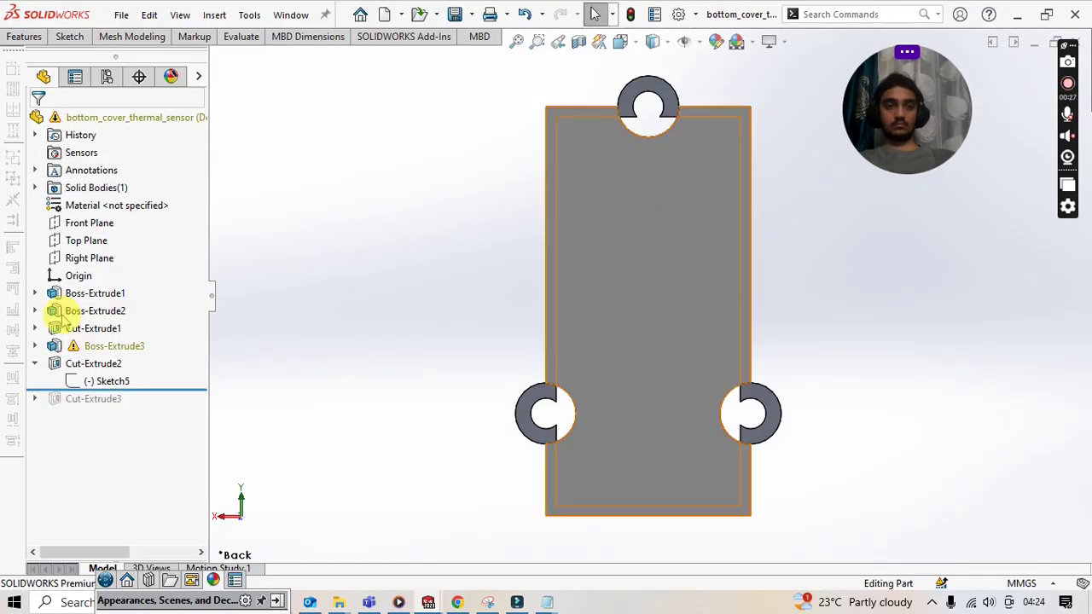
Cut a circular opening in the upper half of the casing's back face, with its centre dimensioned from the upper edge
{"action": "left_click", "coordinate": [493, 134]}
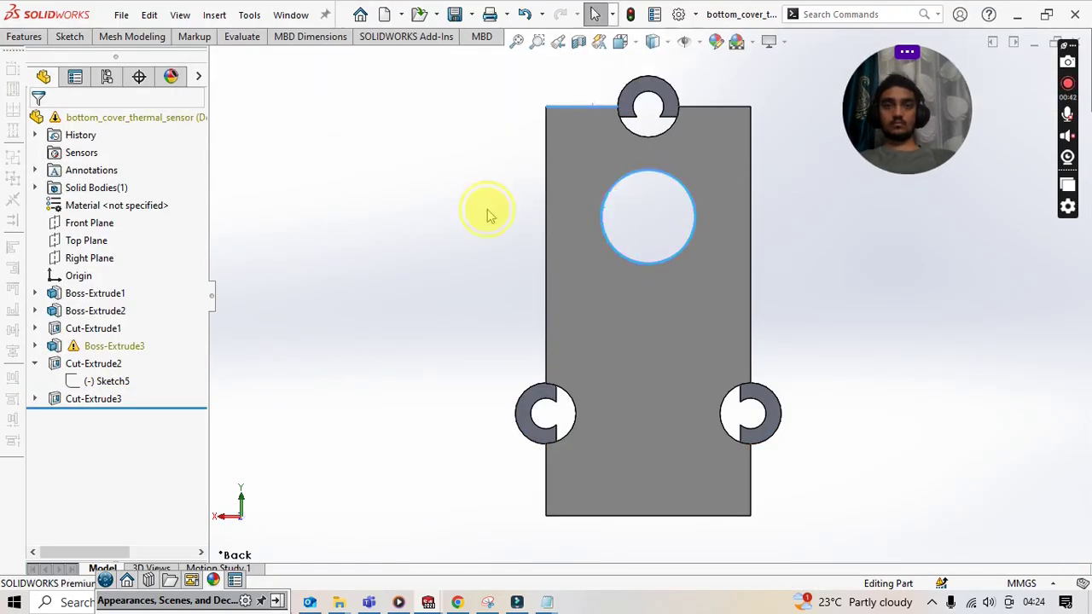
{"action": "middle_click_drag", "start_coordinate": [488, 215], "coordinate": [507, 275]}
{"action": "left_click", "coordinate": [69, 36]}
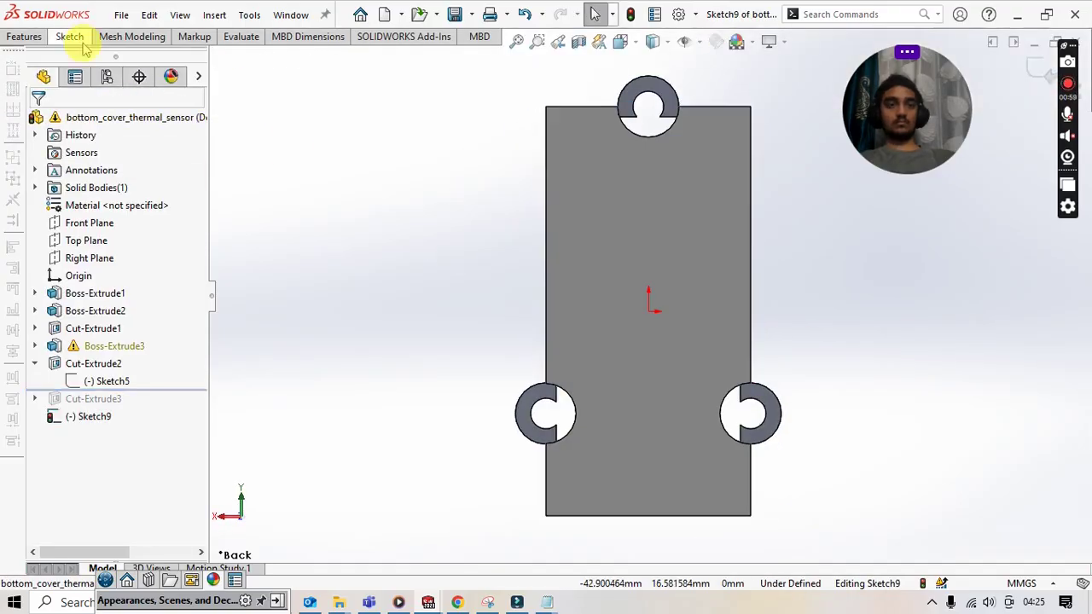
{"action": "left_click", "coordinate": [37, 122]}
{"action": "left_click", "coordinate": [69, 37]}
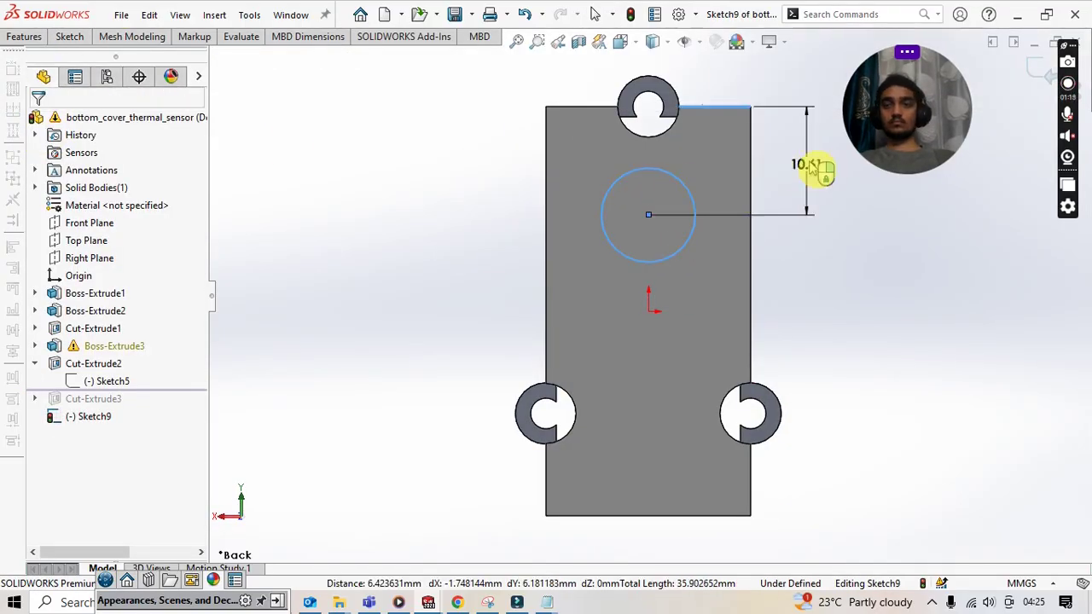
{"action": "left_click", "coordinate": [811, 167]}
{"action": "key", "text": "Return"}
{"action": "left_click", "coordinate": [37, 120]}
Sketch a centre rectangle about 11.8 x 13.4 mm on the casing's lower end face, centred on the midpoint of its rim edge
{"action": "middle_click_drag", "start_coordinate": [734, 205], "coordinate": [757, 186]}
{"action": "left_click", "coordinate": [69, 37]}
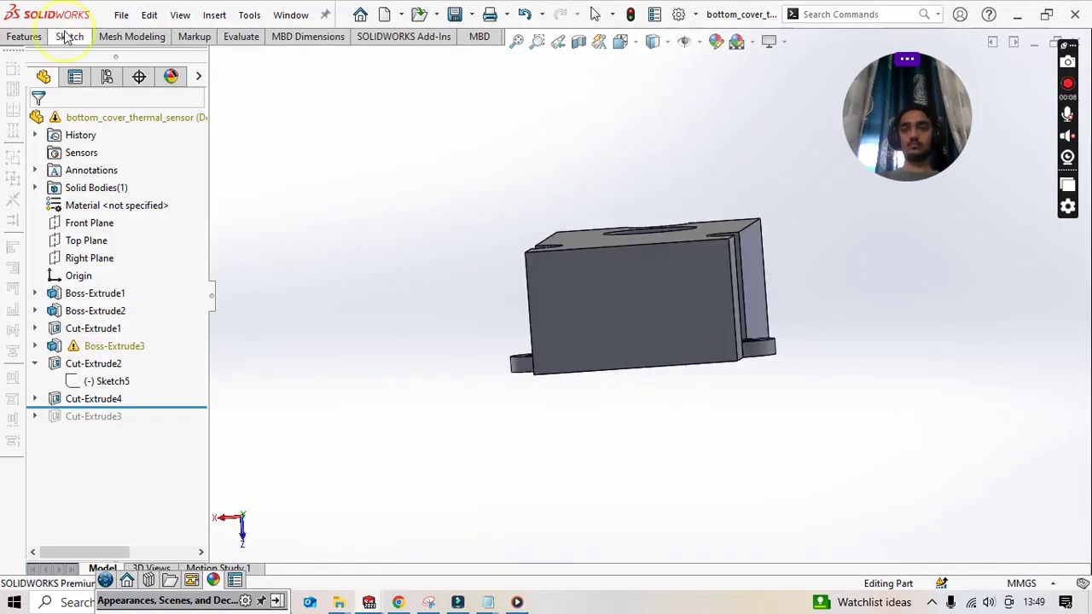
{"action": "left_click", "coordinate": [419, 159]}
{"action": "left_click", "coordinate": [182, 80]}
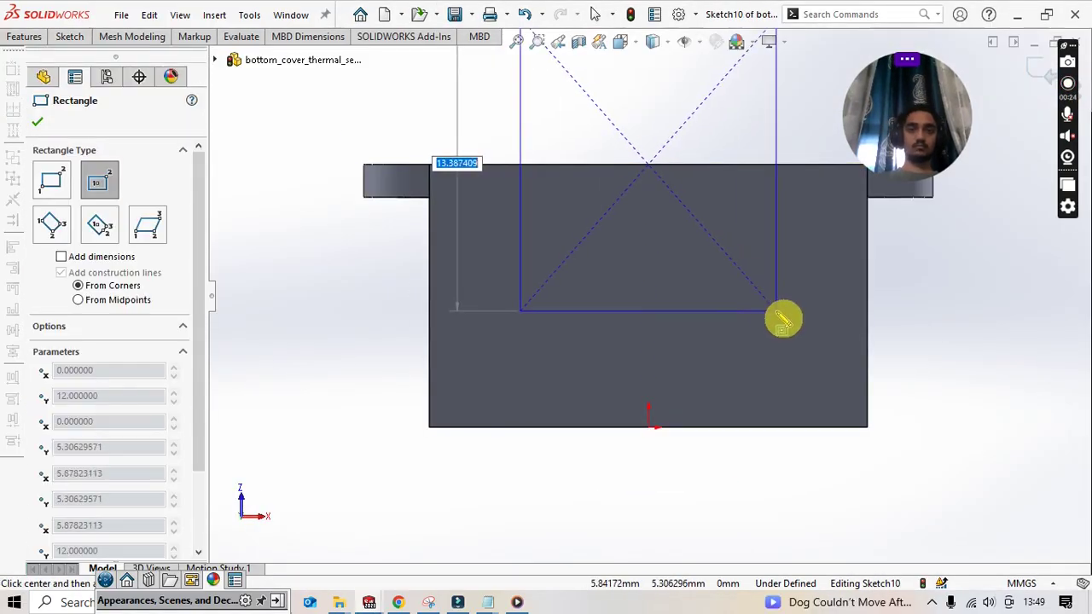
{"action": "left_click", "coordinate": [38, 121]}
Switch to the Thermal Cam v3 assembly and measure the height of the board's connector socket
{"action": "mouse_move", "coordinate": [378, 595]}
{"action": "left_click", "coordinate": [495, 526]}
{"action": "right_click", "coordinate": [729, 273]}
{"action": "key", "text": "Escape"}
{"action": "scroll", "coordinate": [597, 342], "scroll_direction": "up", "scroll_amount": 5}
{"action": "left_click", "coordinate": [213, 36]}
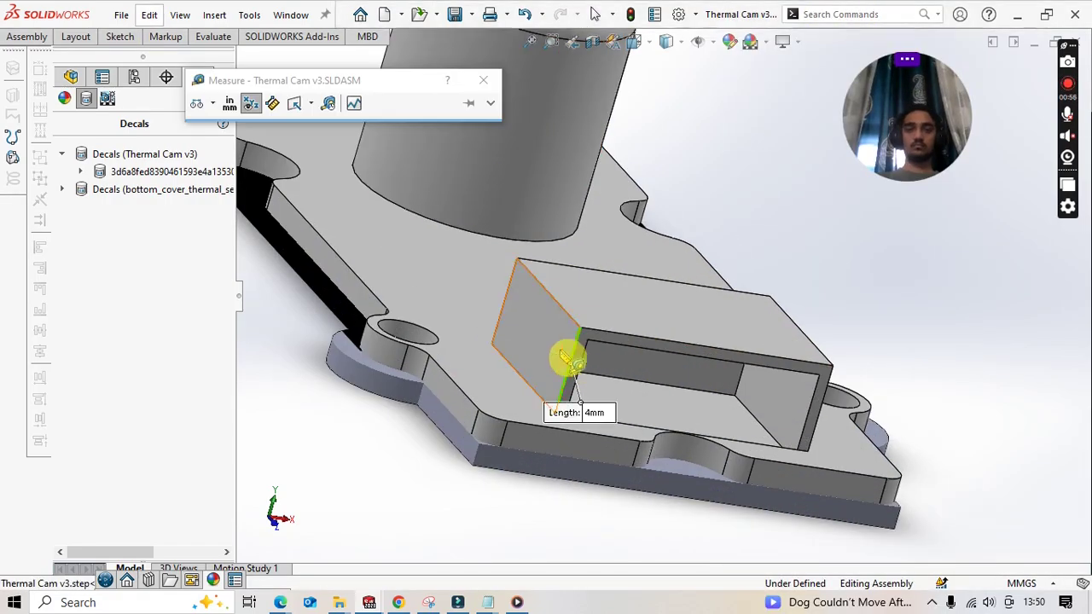
Return to the casing part and dimension the rectangle's lower side 5 mm from the rim edge
{"action": "key", "text": "ctrl+Tab"}
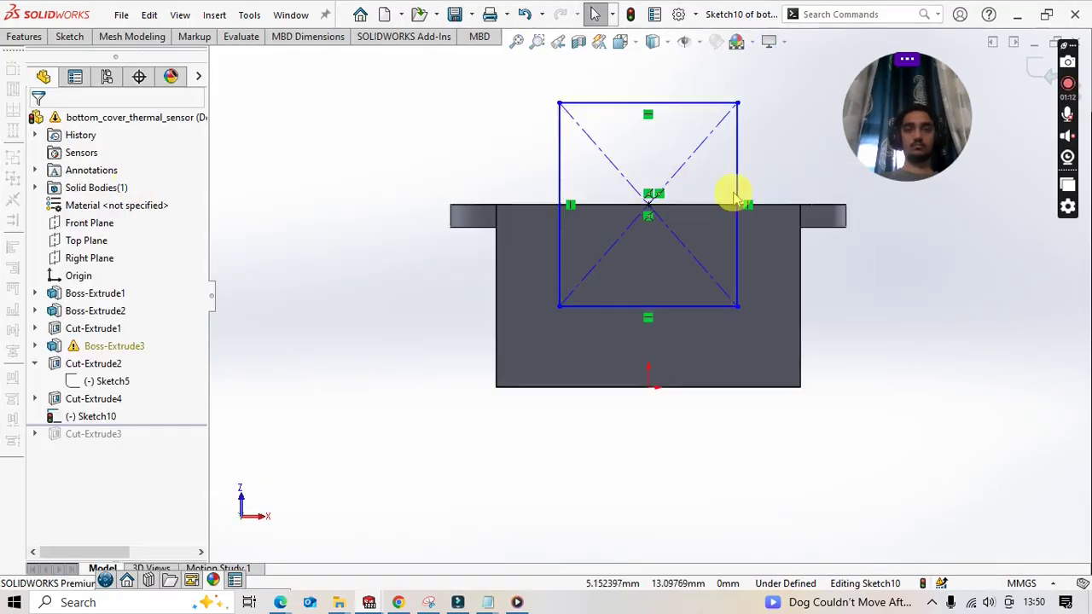
{"action": "scroll", "coordinate": [734, 229], "scroll_direction": "up", "scroll_amount": 2}
{"action": "left_click", "coordinate": [732, 224]}
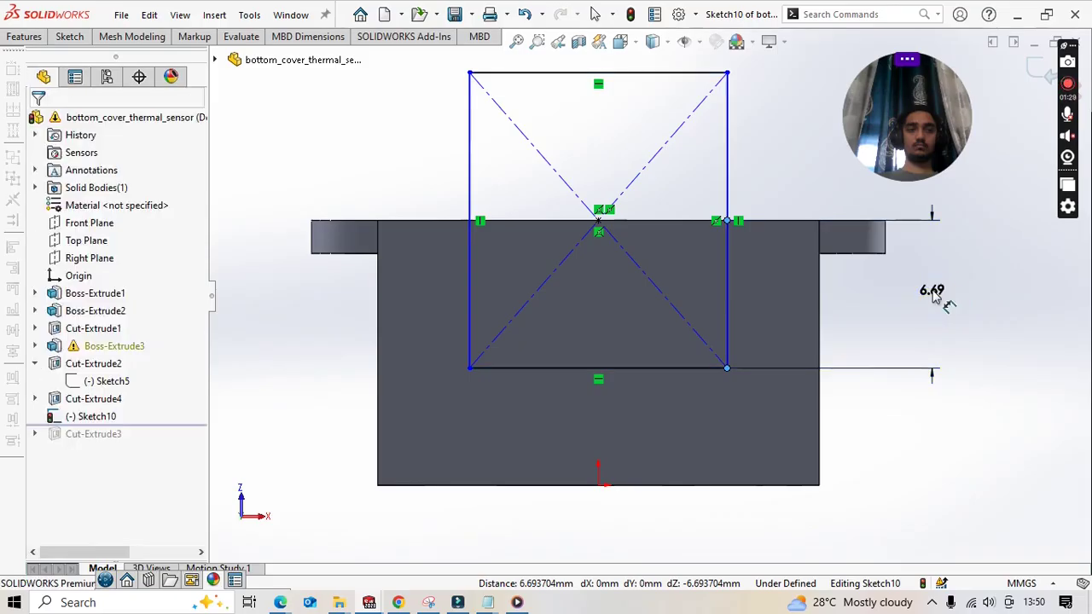
{"action": "left_click", "coordinate": [938, 294]}
{"action": "type", "text": "5"}
{"action": "key", "text": "Return"}
Set the rectangle's distance from the rim edge to 7 mm and cut it 4 mm deep into the end wall
{"action": "double_click", "coordinate": [928, 281]}
{"action": "type", "text": "7"}
{"action": "key", "text": "Return"}
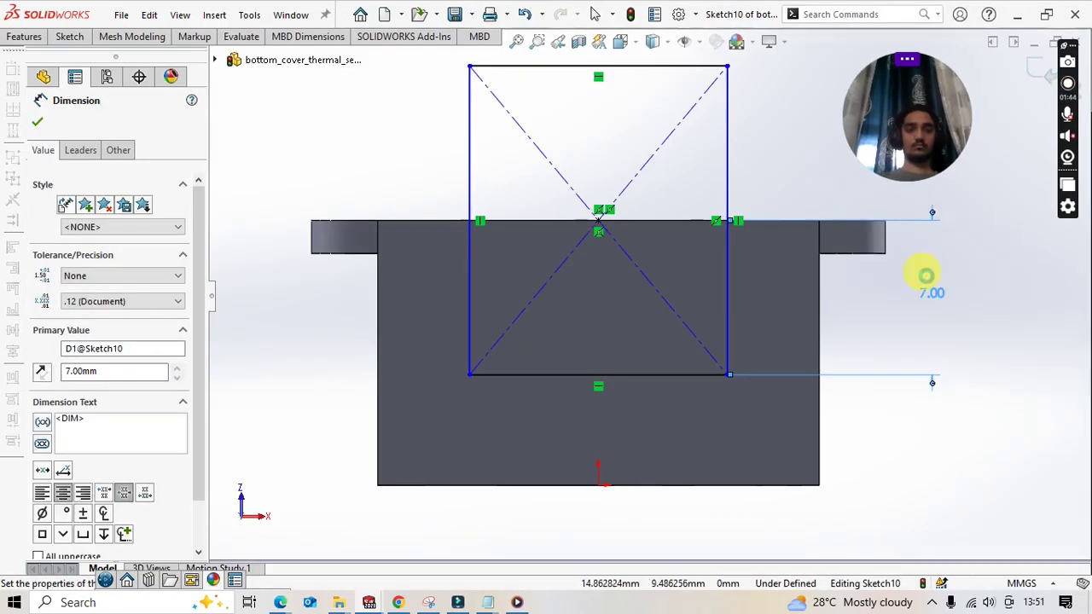
{"action": "key", "text": "Escape"}
{"action": "left_click", "coordinate": [23, 36]}
{"action": "left_click", "coordinate": [245, 68]}
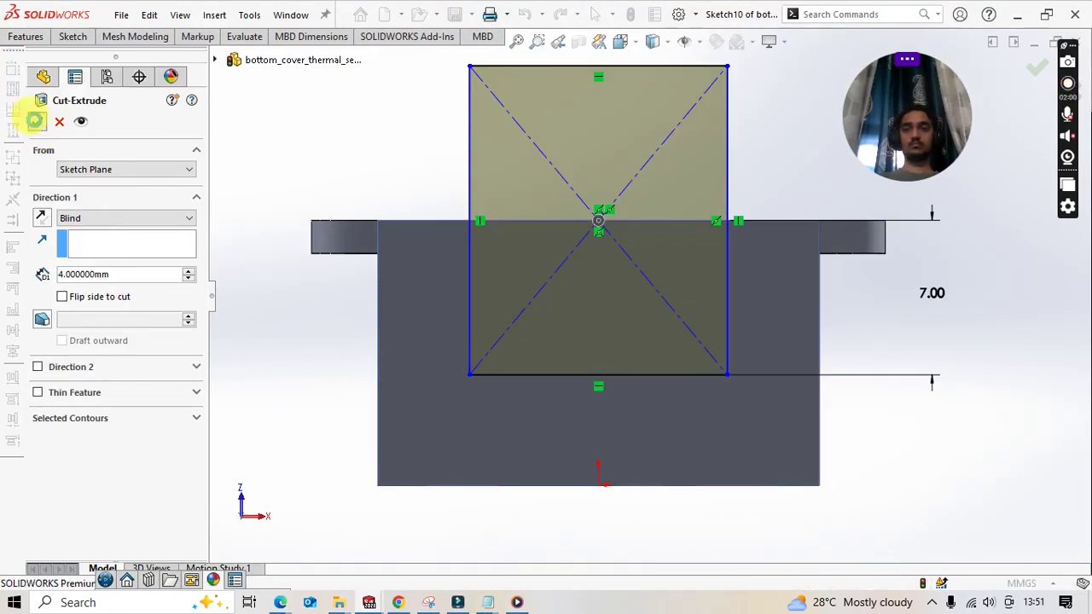
{"action": "left_click", "coordinate": [34, 121]}
{"action": "right_click", "coordinate": [372, 160]}
{"action": "left_click", "coordinate": [402, 237]}
{"action": "left_click_drag", "start_coordinate": [402, 237], "coordinate": [281, 367]}
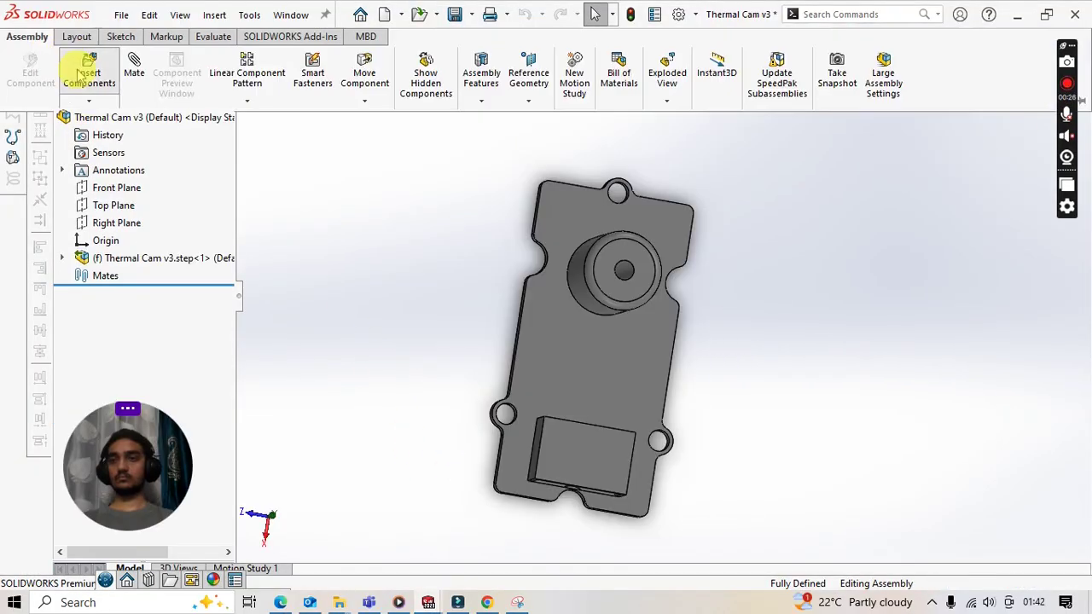
Insert the top and bottom covers into the Thermal Cam v3 assembly and mate the top cover's end hole concentric with the board's
{"action": "left_click", "coordinate": [29, 73]}
{"action": "left_click", "coordinate": [463, 190]}
{"action": "middle_click_drag", "start_coordinate": [804, 223], "coordinate": [561, 341]}
{"action": "middle_click_drag", "start_coordinate": [724, 244], "coordinate": [781, 202]}
{"action": "left_click", "coordinate": [595, 388], "text": "ctrl"}
{"action": "left_click", "coordinate": [418, 156]}
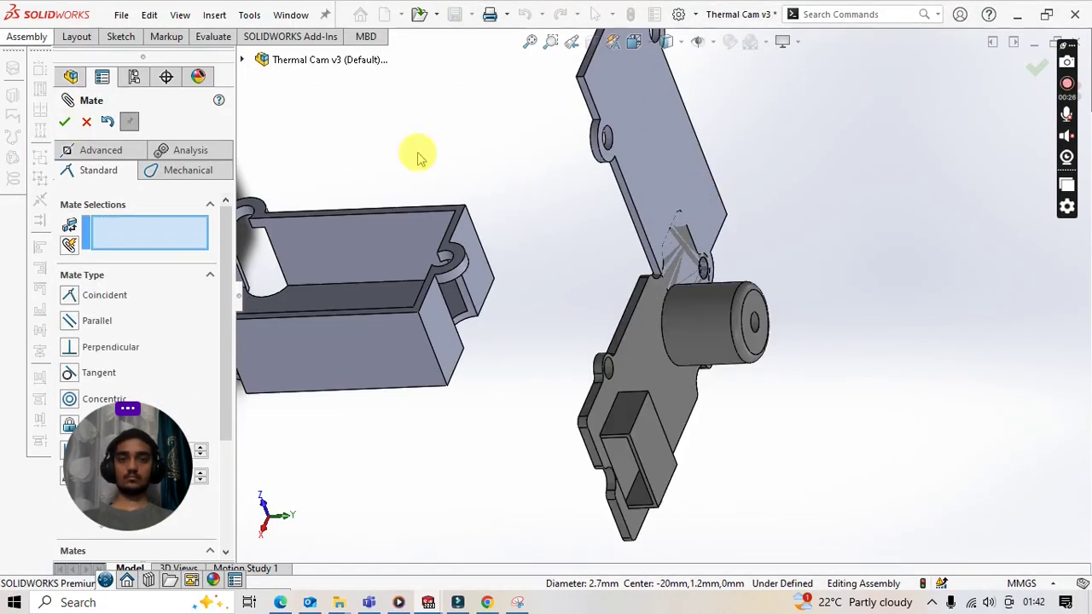
Try to add a concentric mate between the top cover's side ear hole and the camera board's side hole
{"action": "key", "text": "ctrl+8"}
{"action": "left_click", "coordinate": [522, 500]}
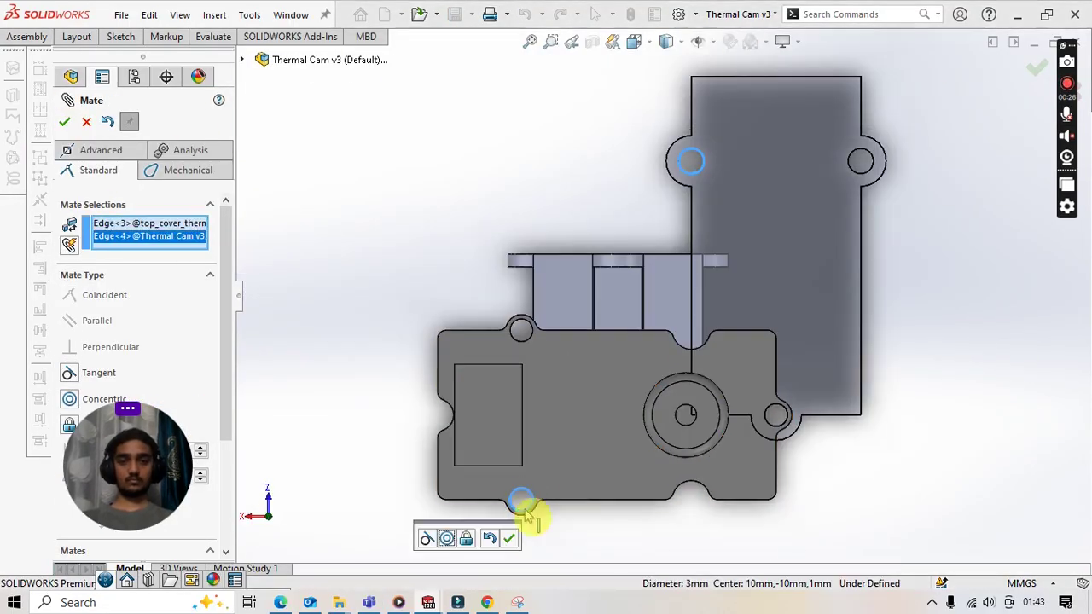
{"action": "left_click", "coordinate": [141, 221]}
{"action": "key", "text": "Delete"}
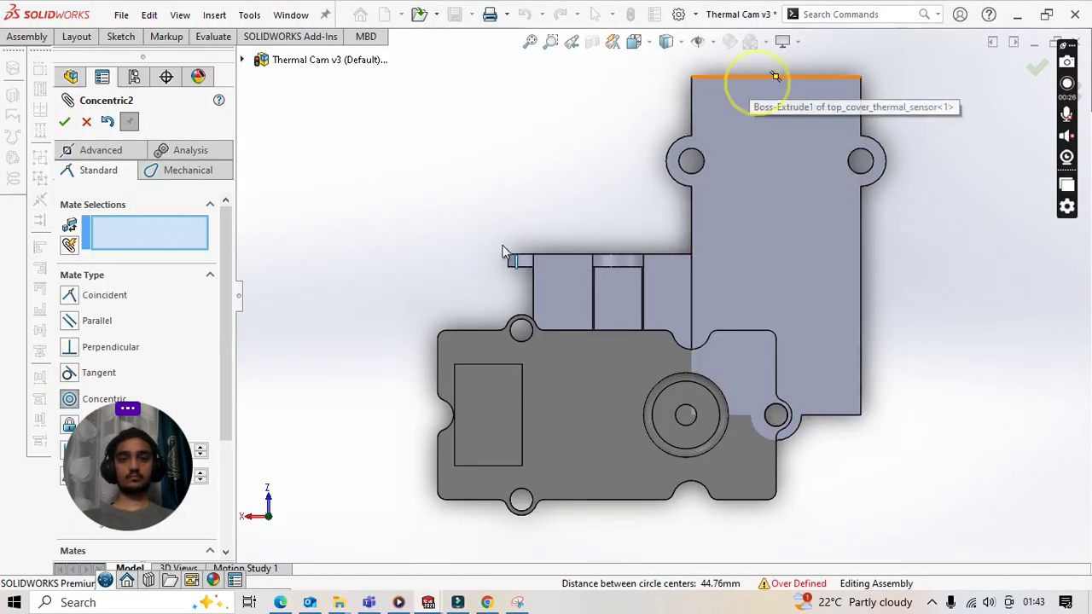
Mate the top cover's short edge parallel to the camera board's short edge
{"action": "left_click", "coordinate": [743, 78]}
{"action": "left_click", "coordinate": [445, 361]}
{"action": "left_click", "coordinate": [374, 369]}
{"action": "left_click", "coordinate": [416, 369]}
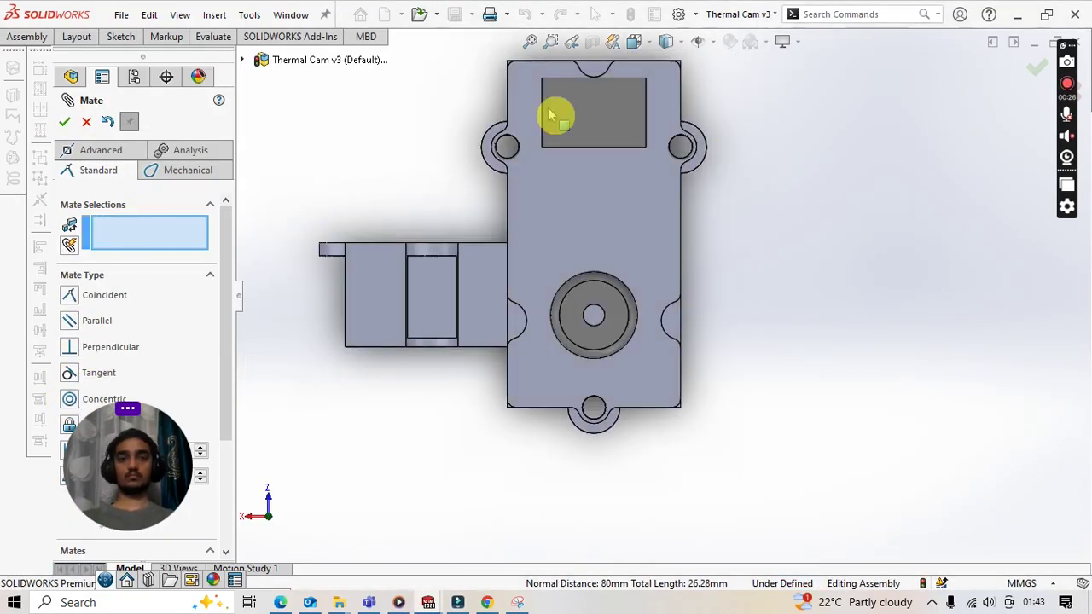
{"action": "left_click", "coordinate": [64, 124]}
Mate the bottom cover's end ear hole concentric with the hole at the lens end of the camera board
{"action": "middle_click_drag", "start_coordinate": [597, 256], "coordinate": [865, 176]}
{"action": "right_click", "coordinate": [902, 146]}
{"action": "left_click", "coordinate": [906, 147]}
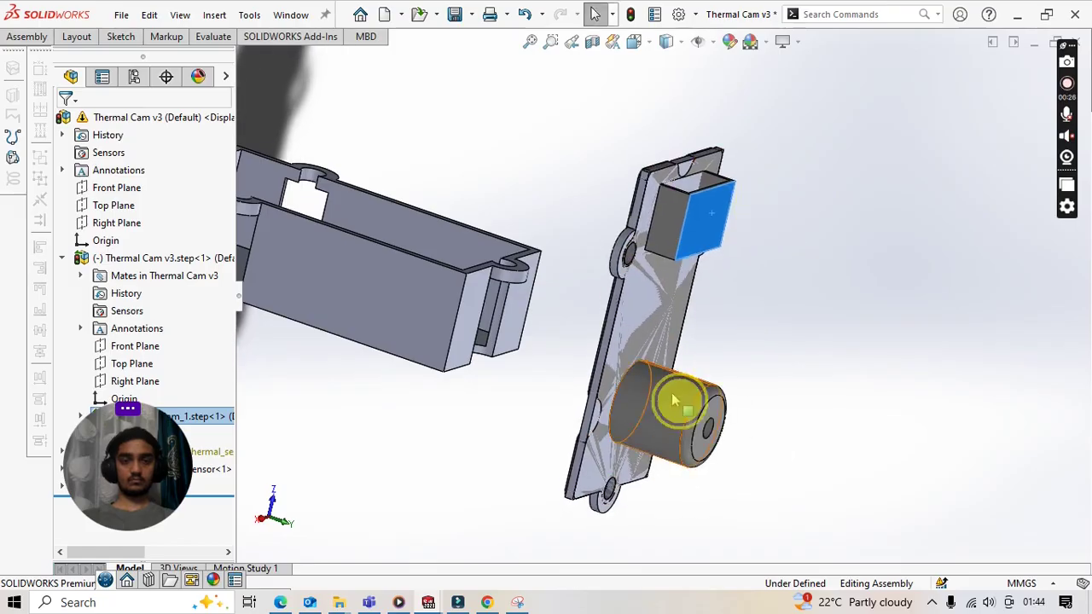
{"action": "left_click", "coordinate": [661, 401]}
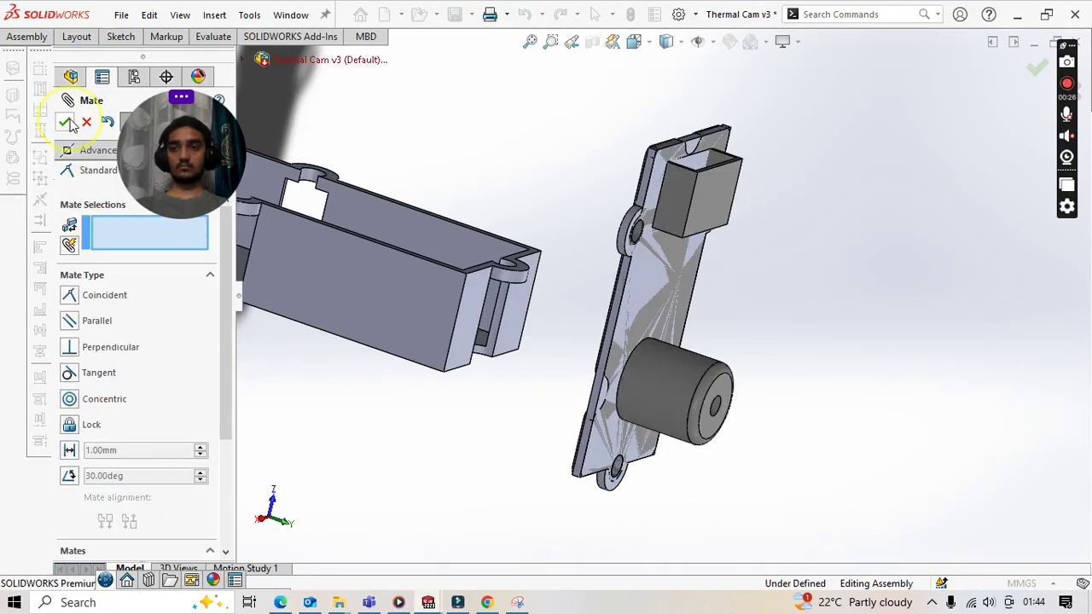
{"action": "scroll", "coordinate": [619, 239], "scroll_direction": "down", "scroll_amount": 3}
{"action": "scroll", "coordinate": [771, 341], "scroll_direction": "up", "scroll_amount": 4}
{"action": "middle_click_drag", "start_coordinate": [770, 341], "coordinate": [831, 375]}
{"action": "scroll", "coordinate": [832, 376], "scroll_direction": "down", "scroll_amount": 6}
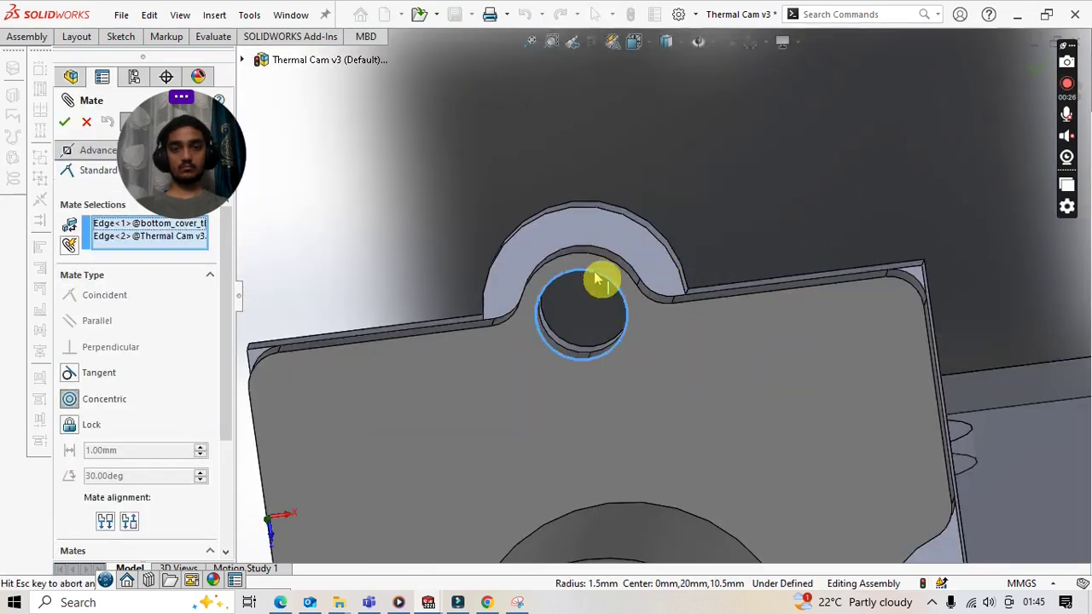
{"action": "left_click", "coordinate": [605, 276]}
{"action": "left_click", "coordinate": [753, 244]}
{"action": "scroll", "coordinate": [643, 410], "scroll_direction": "up", "scroll_amount": 1}
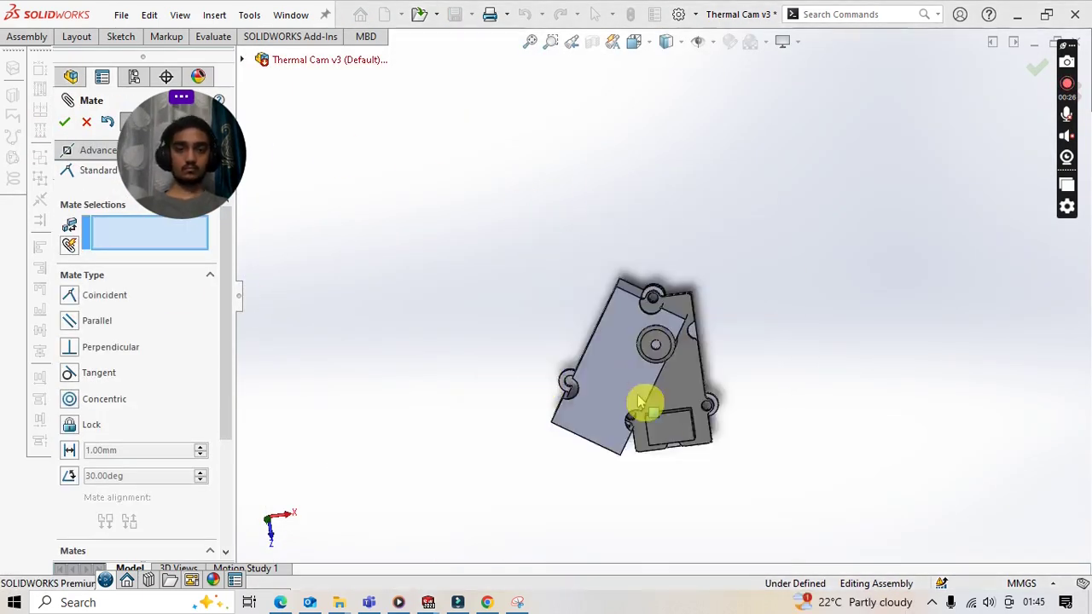
Try to add a concentric mate between the bottom cover's side ear hole and the camera board's side hole
{"action": "scroll", "coordinate": [385, 293], "scroll_direction": "down", "scroll_amount": 5}
{"action": "left_click", "coordinate": [384, 293]}
{"action": "scroll", "coordinate": [622, 371], "scroll_direction": "down", "scroll_amount": 4}
{"action": "left_click", "coordinate": [622, 370]}
{"action": "key", "text": "Return"}
{"action": "scroll", "coordinate": [683, 311], "scroll_direction": "up", "scroll_amount": 4}
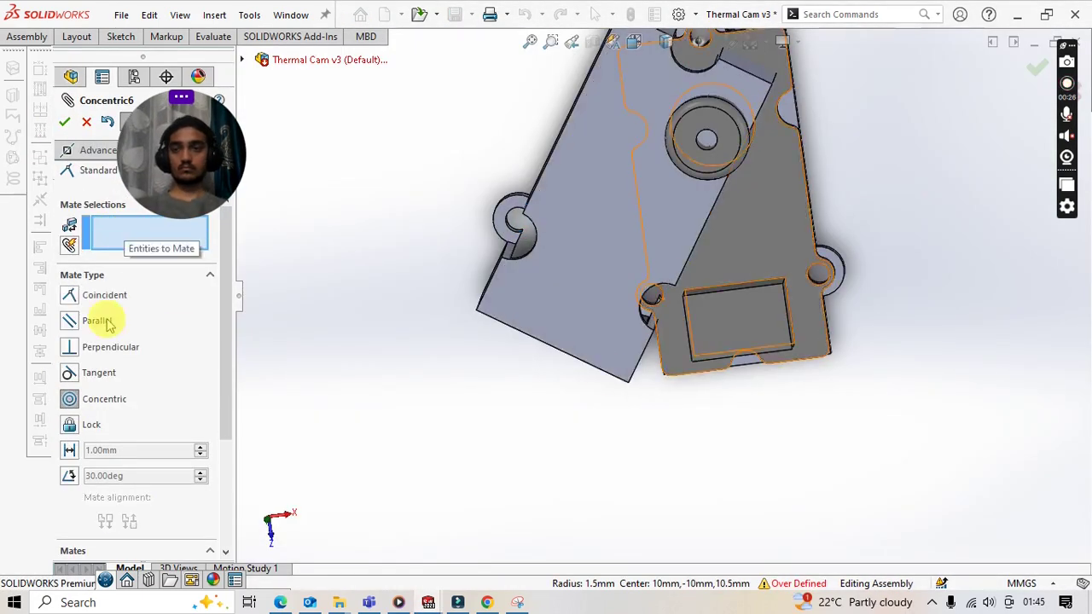
Mate an edge of the bottom cover parallel to the matching edge of the camera board and close the mate command
{"action": "scroll", "coordinate": [525, 332], "scroll_direction": "down", "scroll_amount": 4}
{"action": "left_click", "coordinate": [745, 357]}
{"action": "left_click", "coordinate": [605, 382]}
{"action": "scroll", "coordinate": [605, 382], "scroll_direction": "up", "scroll_amount": 5}
{"action": "key", "text": "Return"}
{"action": "right_click", "coordinate": [761, 228]}
{"action": "key", "text": "Escape"}
{"action": "scroll", "coordinate": [555, 161], "scroll_direction": "down", "scroll_amount": 4}
{"action": "left_click", "coordinate": [555, 161]}
{"action": "left_click", "coordinate": [86, 122]}
Examine how the bottom cover's ears align with the board's holes from behind, and switch to the bottom_cover_thermal_sensor part
{"action": "scroll", "coordinate": [816, 165], "scroll_direction": "up", "scroll_amount": 3}
{"action": "middle_click_drag", "start_coordinate": [816, 166], "coordinate": [997, 188]}
{"action": "left_click", "coordinate": [558, 249]}
{"action": "scroll", "coordinate": [559, 249], "scroll_direction": "down", "scroll_amount": 3}
{"action": "left_click", "coordinate": [597, 227]}
{"action": "scroll", "coordinate": [634, 317], "scroll_direction": "up", "scroll_amount": 4}
{"action": "middle_click_drag", "start_coordinate": [1084, 315], "coordinate": [674, 313]}
{"action": "scroll", "coordinate": [674, 313], "scroll_direction": "down", "scroll_amount": 5}
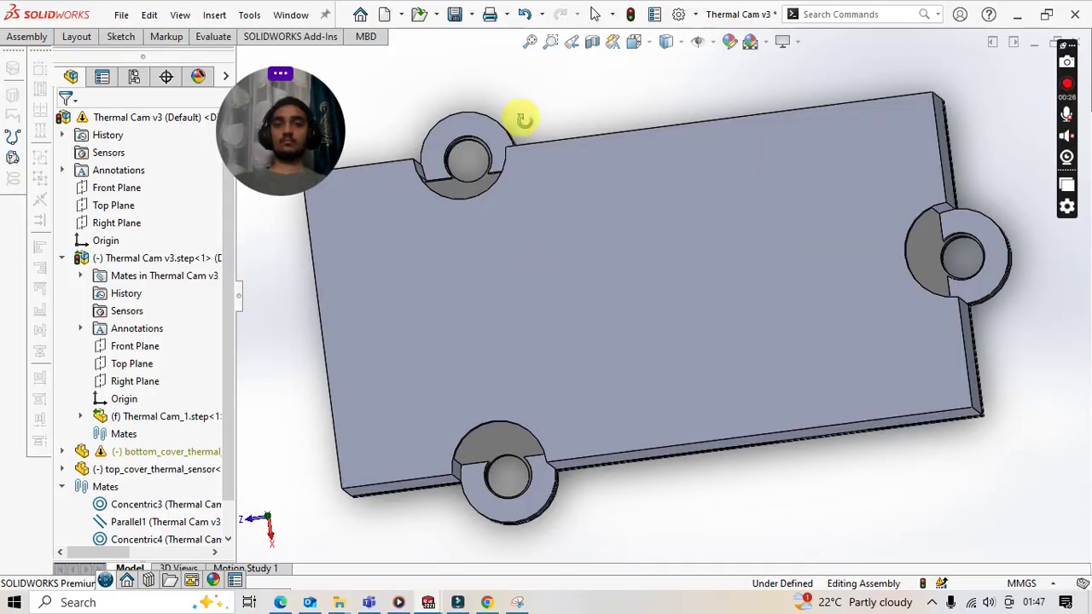
{"action": "middle_click_drag", "start_coordinate": [520, 116], "coordinate": [51, 54]}
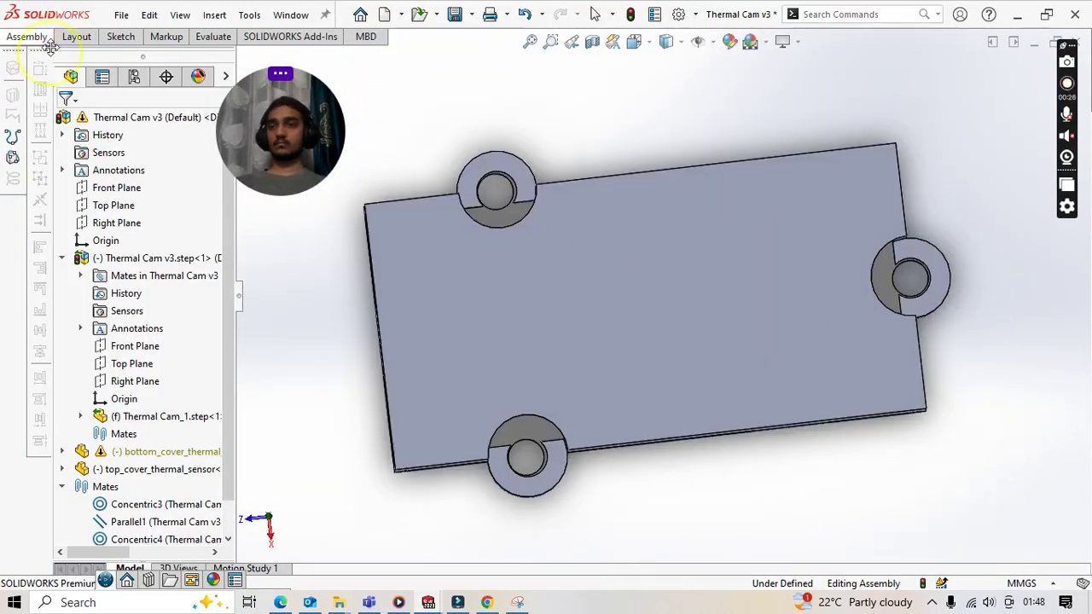
{"action": "key", "text": "ctrl+Tab"}
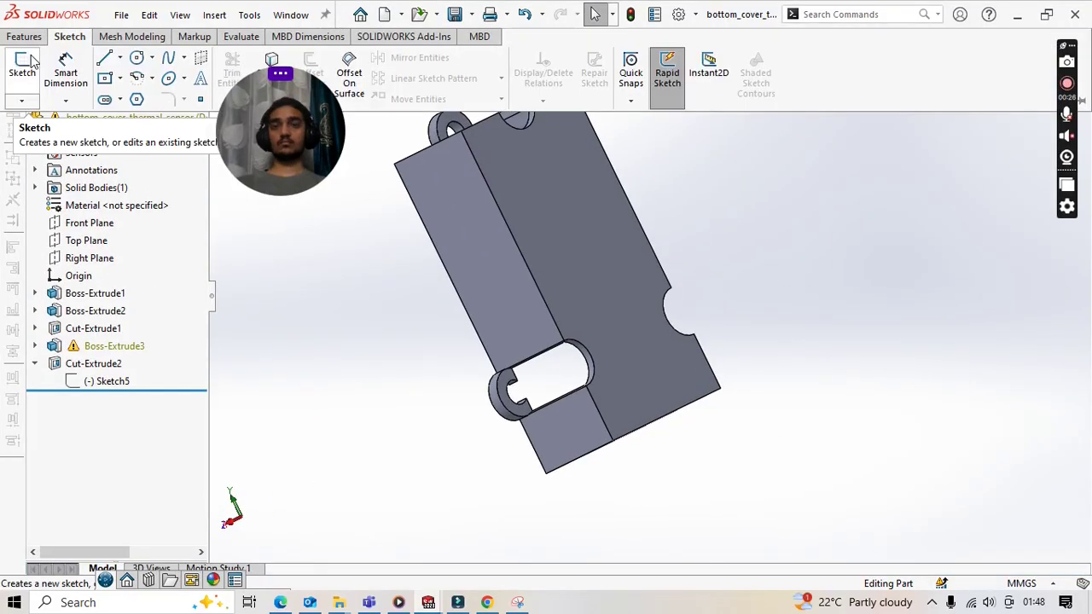
Open a new sketch on the bottom cover's large outer face
{"action": "left_click", "coordinate": [30, 60]}
{"action": "left_click", "coordinate": [568, 227]}
{"action": "left_click", "coordinate": [121, 14]}
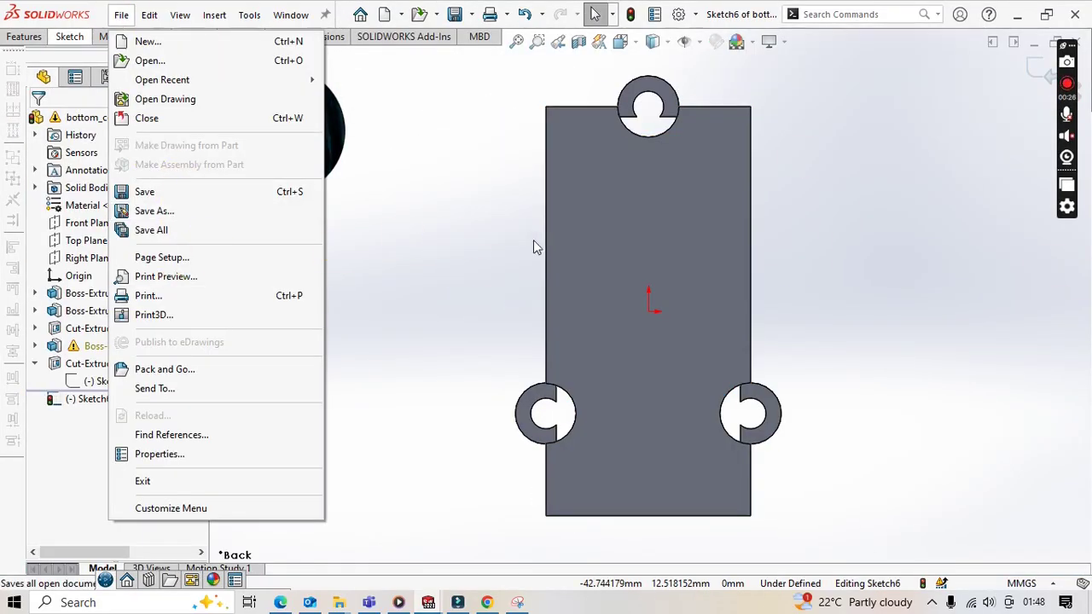
{"action": "left_click", "coordinate": [149, 14]}
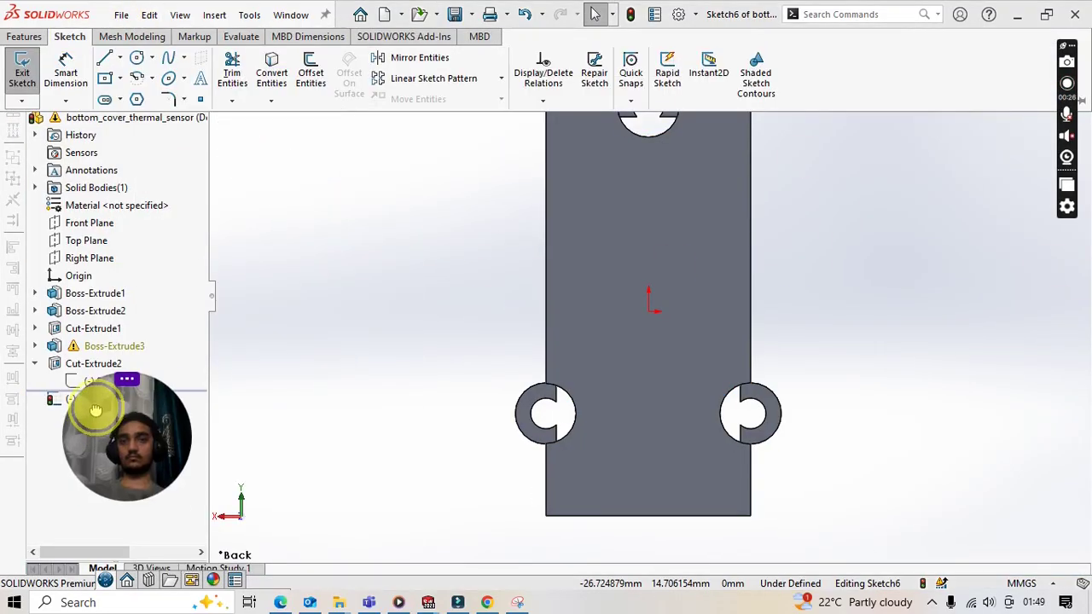
{"action": "left_click", "coordinate": [26, 35]}
{"action": "left_click", "coordinate": [121, 15]}
{"action": "left_click", "coordinate": [845, 224]}
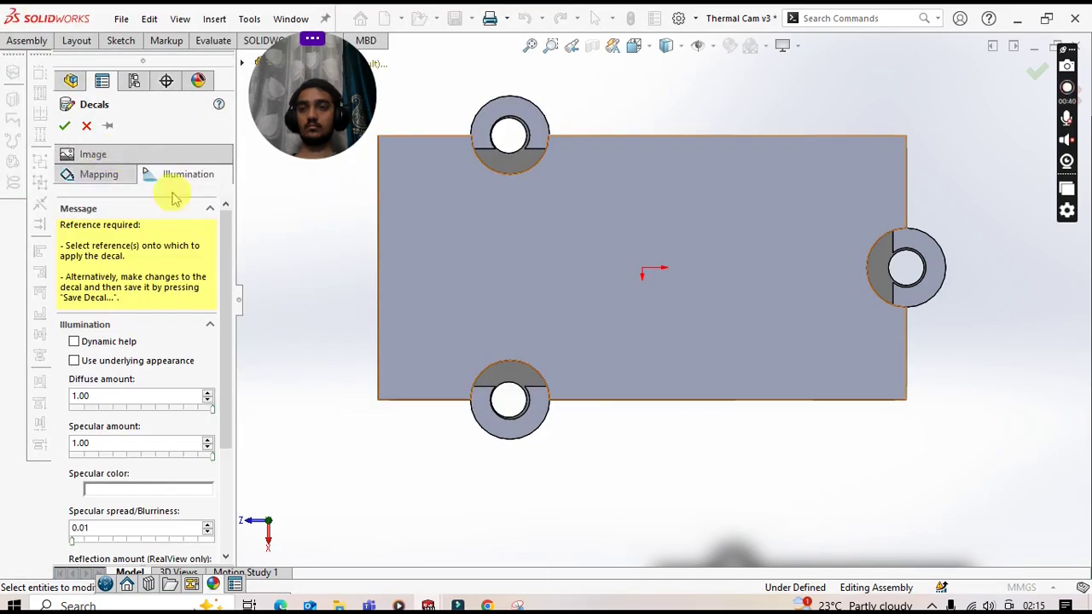
Apply the Edge Neuron logo decal to the bottom cover's large outer face and color that face black
{"action": "left_click", "coordinate": [499, 207]}
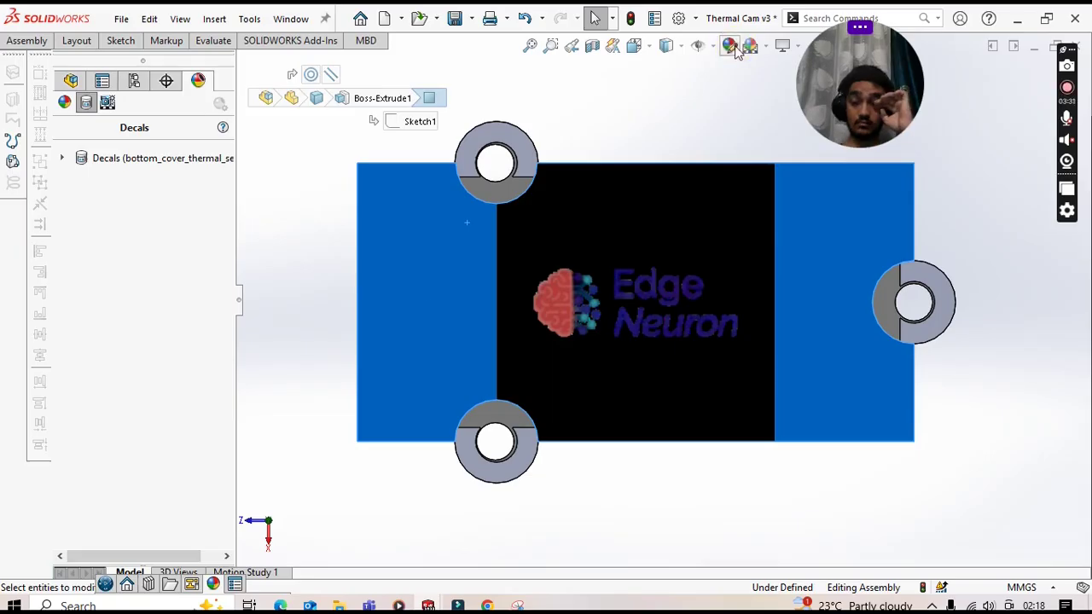
{"action": "left_click", "coordinate": [734, 47]}
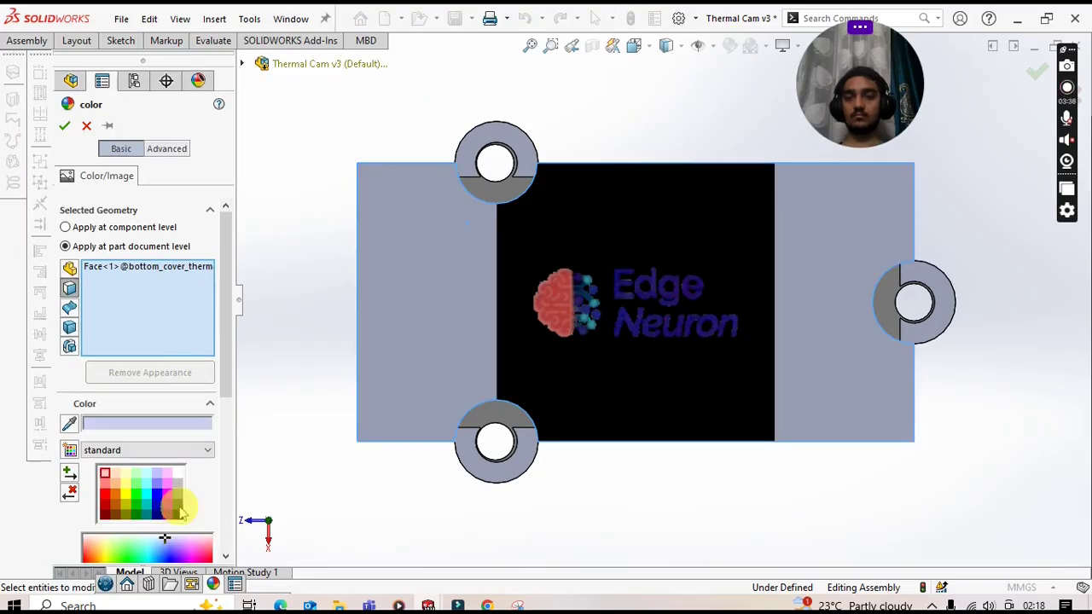
{"action": "left_click", "coordinate": [177, 515]}
{"action": "left_click", "coordinate": [65, 228]}
{"action": "left_click", "coordinate": [111, 424]}
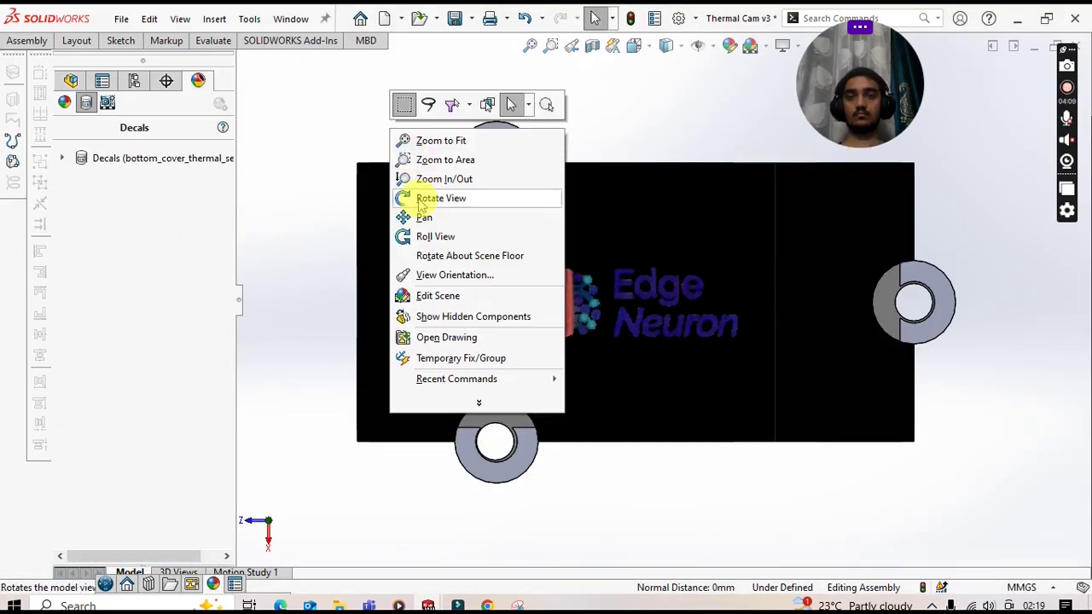
Try to recolor the enclosure's covers blue at component level
{"action": "left_click", "coordinate": [415, 200]}
{"action": "left_click_drag", "start_coordinate": [415, 200], "coordinate": [381, 106]}
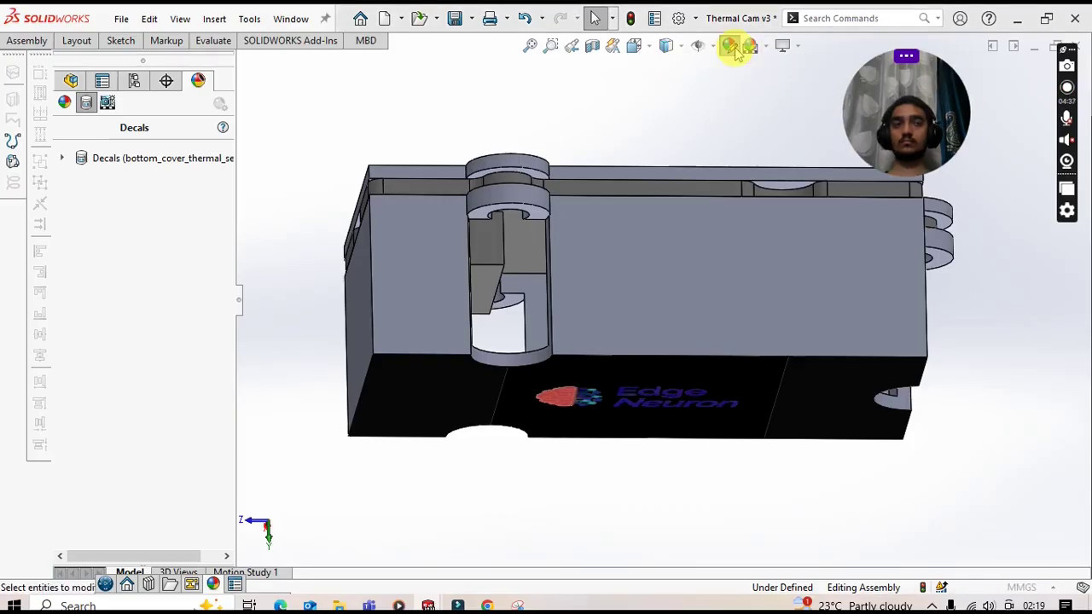
{"action": "left_click", "coordinate": [732, 47]}
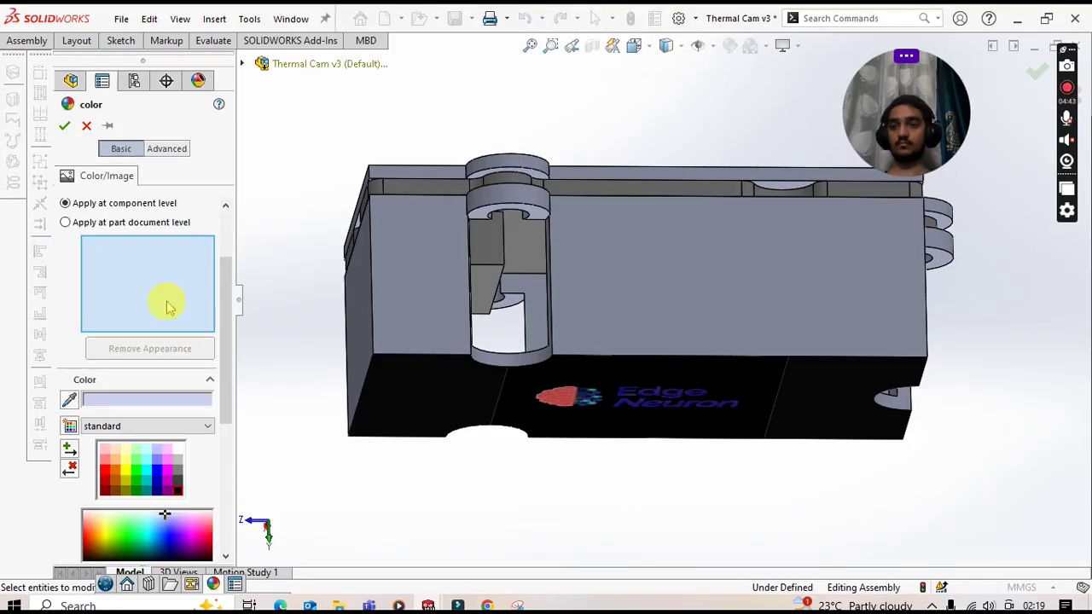
{"action": "left_click", "coordinate": [441, 194]}
{"action": "left_click", "coordinate": [167, 468]}
{"action": "left_click", "coordinate": [176, 499]}
{"action": "left_click", "coordinate": [198, 529]}
{"action": "scroll", "coordinate": [199, 529], "scroll_direction": "down", "scroll_amount": 3}
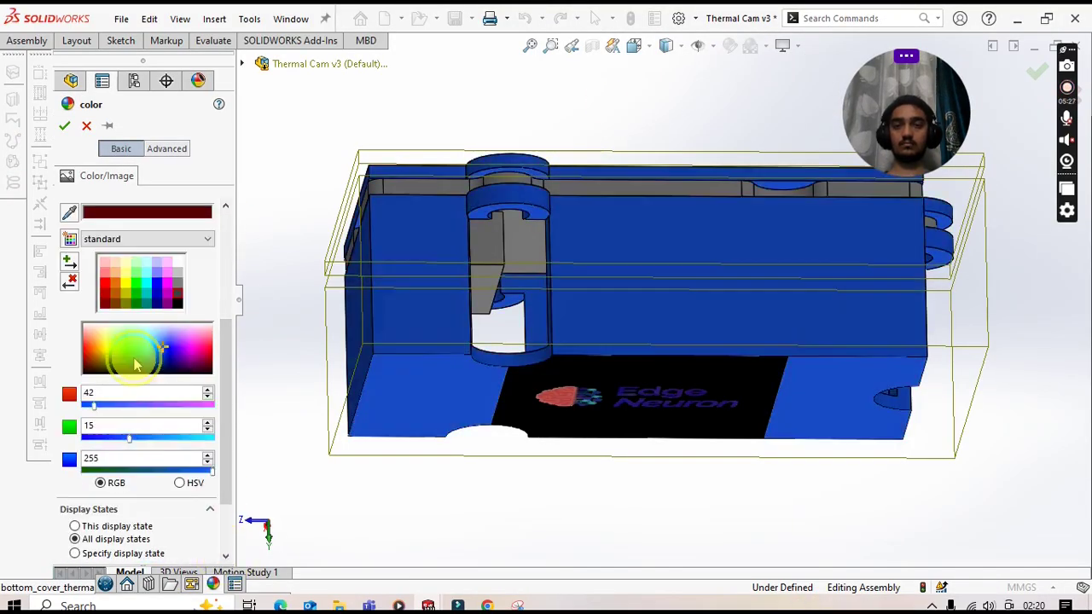
{"action": "left_click", "coordinate": [490, 407]}
{"action": "left_click", "coordinate": [390, 234]}
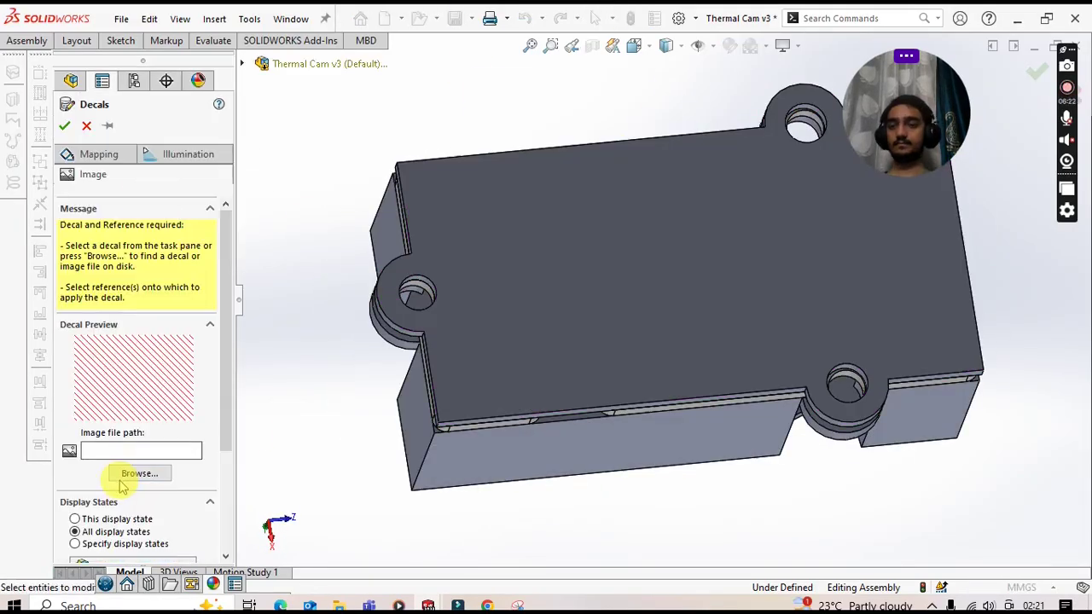
Load the Edge Neuron logo PNG as the image of a new decal without a mask
{"action": "left_click", "coordinate": [129, 475]}
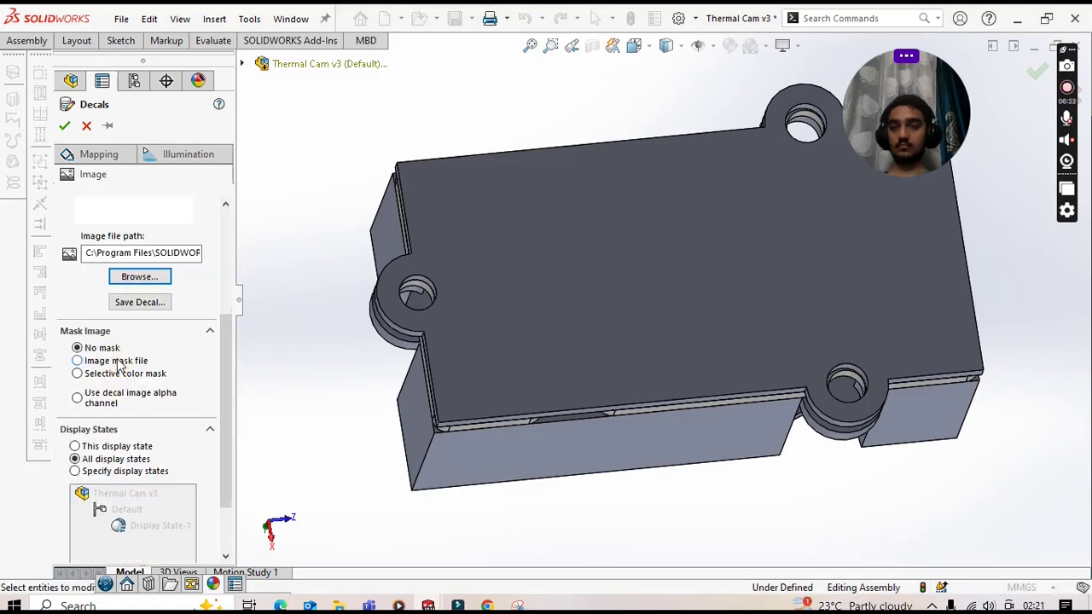
{"action": "left_click", "coordinate": [92, 251]}
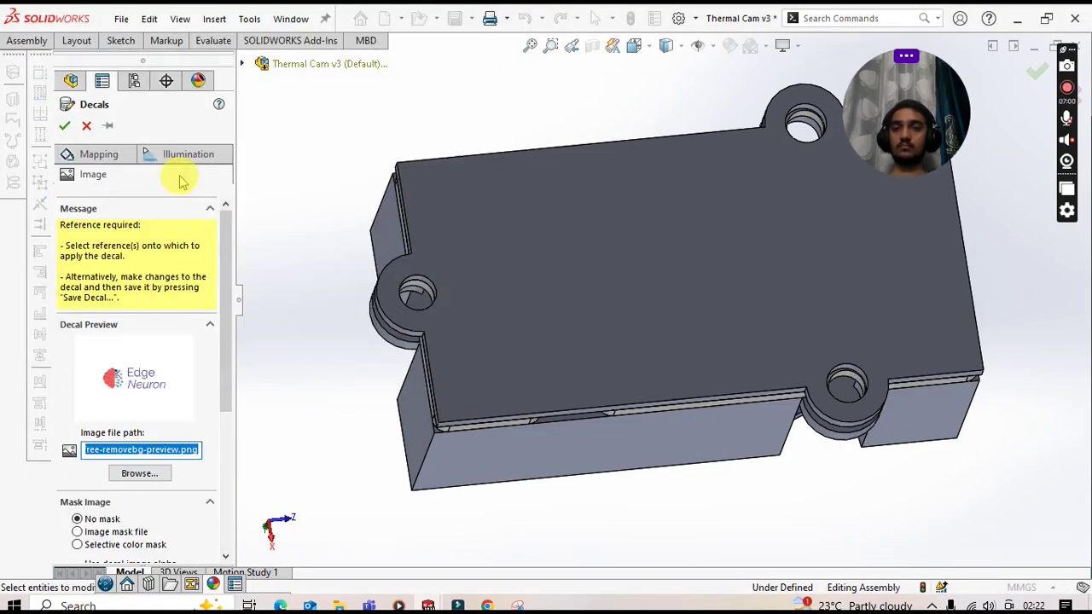
{"action": "left_click", "coordinate": [119, 155]}
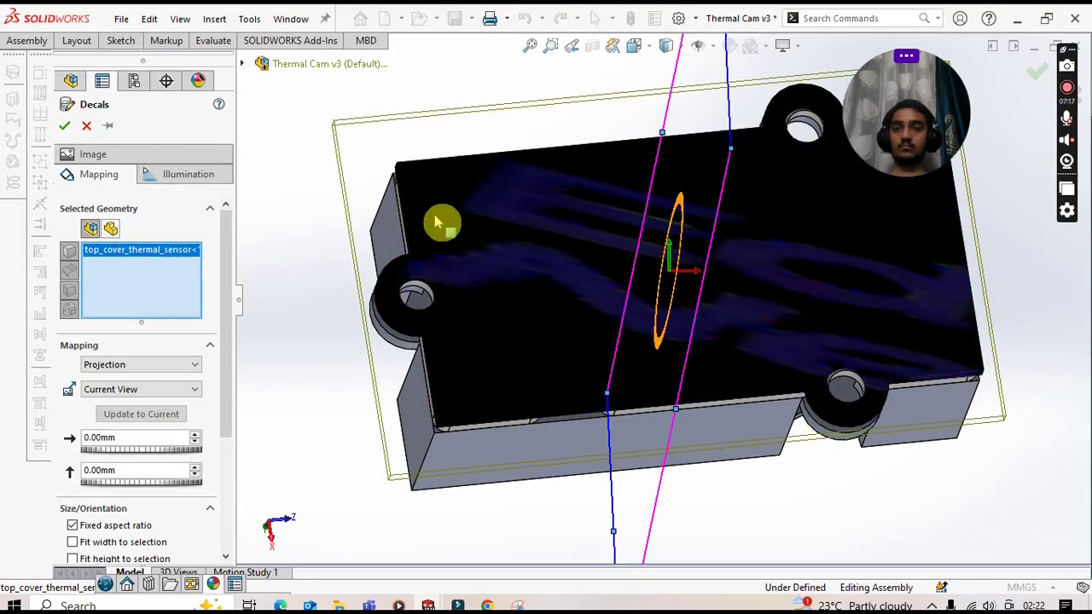
Apply the decal to the top cover with projection mapping, using the cover's large face as the selected reference
{"action": "left_click", "coordinate": [141, 389]}
{"action": "left_click", "coordinate": [153, 414]}
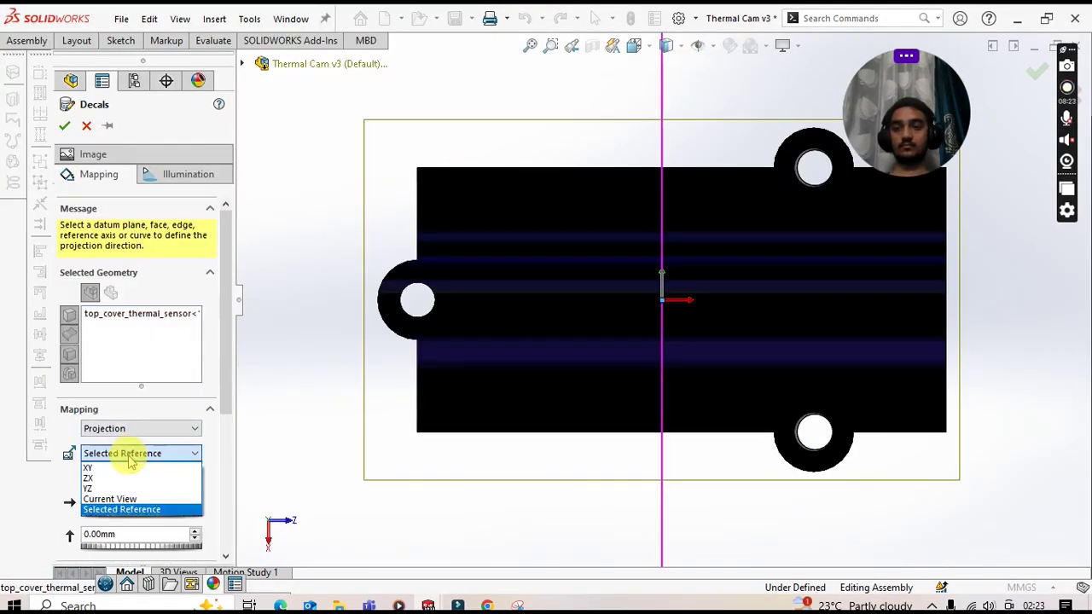
{"action": "left_click", "coordinate": [97, 451]}
{"action": "left_click", "coordinate": [120, 453]}
{"action": "left_click", "coordinate": [122, 509]}
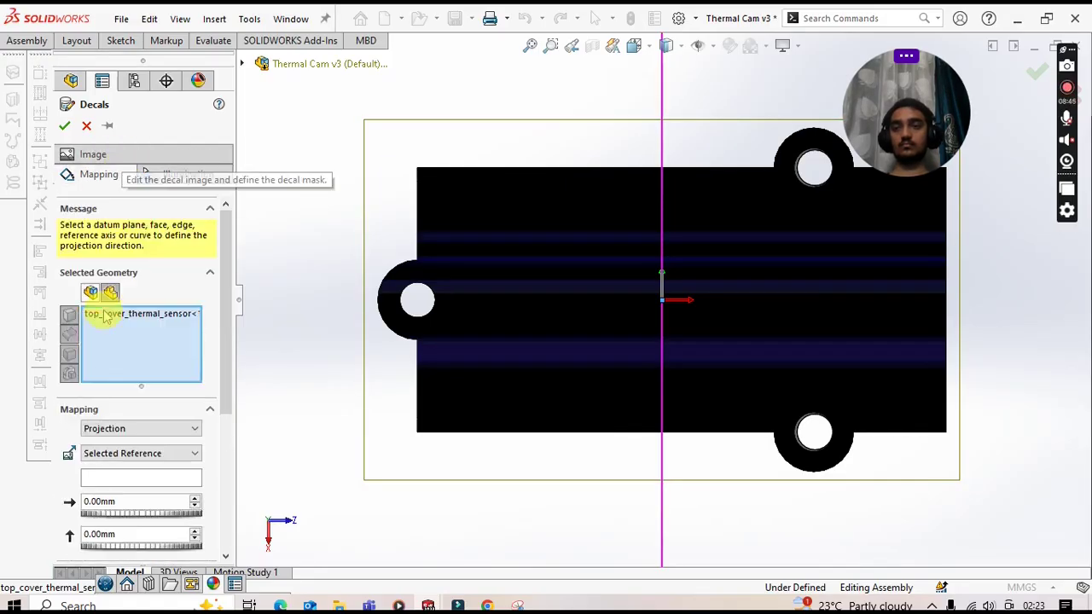
{"action": "left_click", "coordinate": [657, 233]}
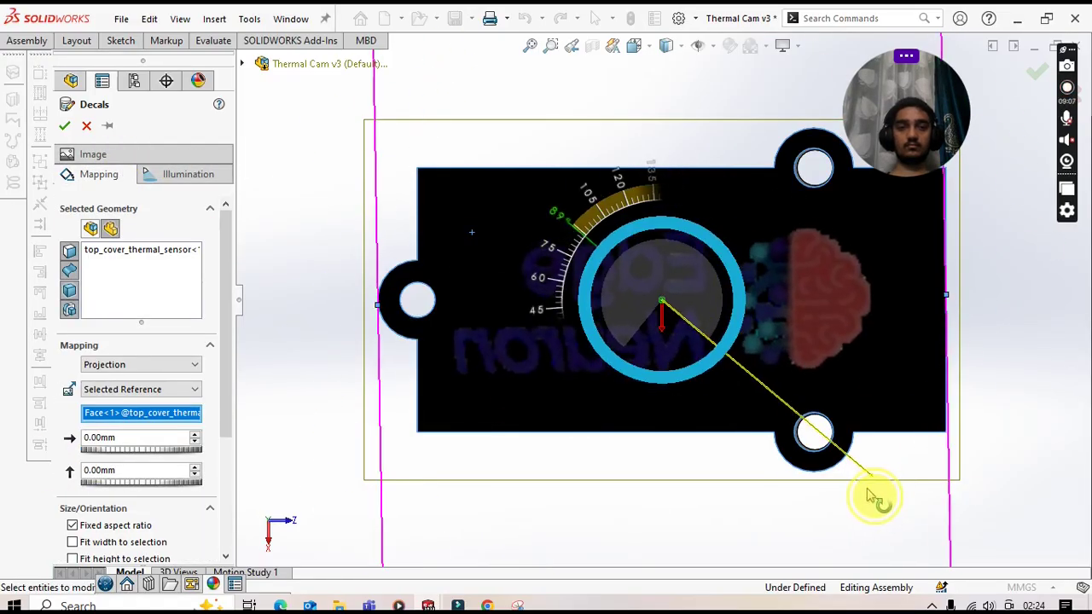
Rotate the top cover's decal to 90 degrees, mirror it horizontally and accept it
{"action": "left_click", "coordinate": [85, 505]}
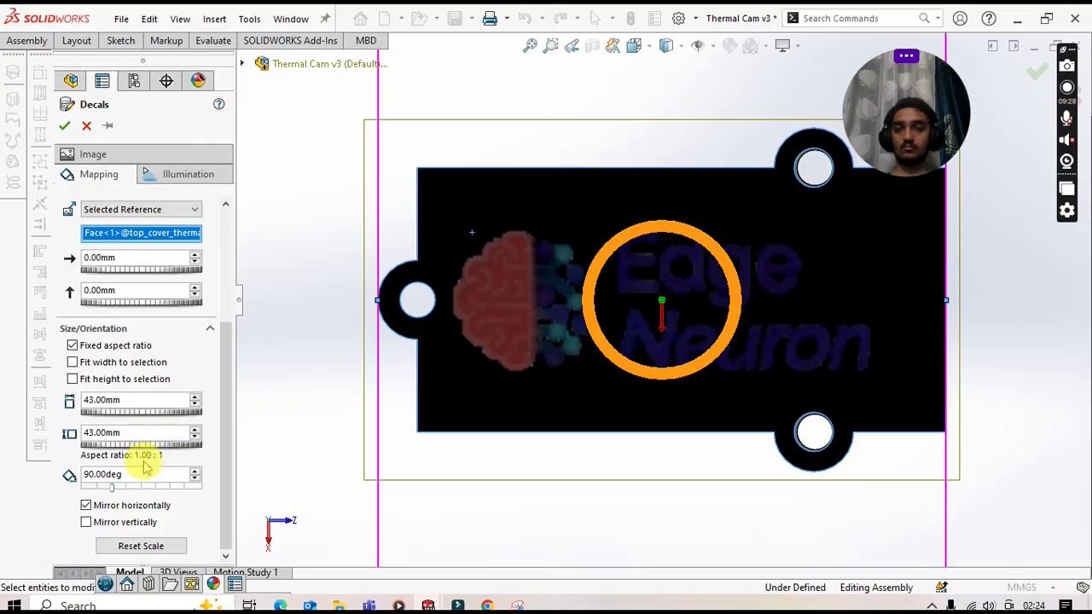
{"action": "left_click", "coordinate": [64, 126]}
{"action": "middle_click_drag", "start_coordinate": [361, 261], "coordinate": [51, 38]}
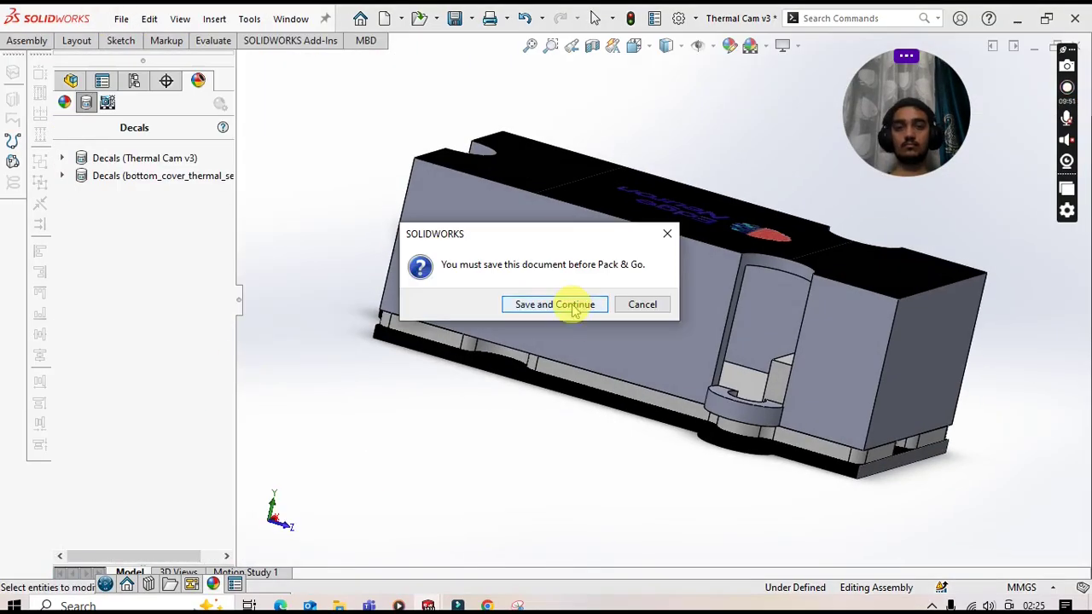
Save the Thermal Cam v3 assembly and package it with its parts, decals and appearances into a folder using Pack and Go
{"action": "left_click", "coordinate": [573, 305]}
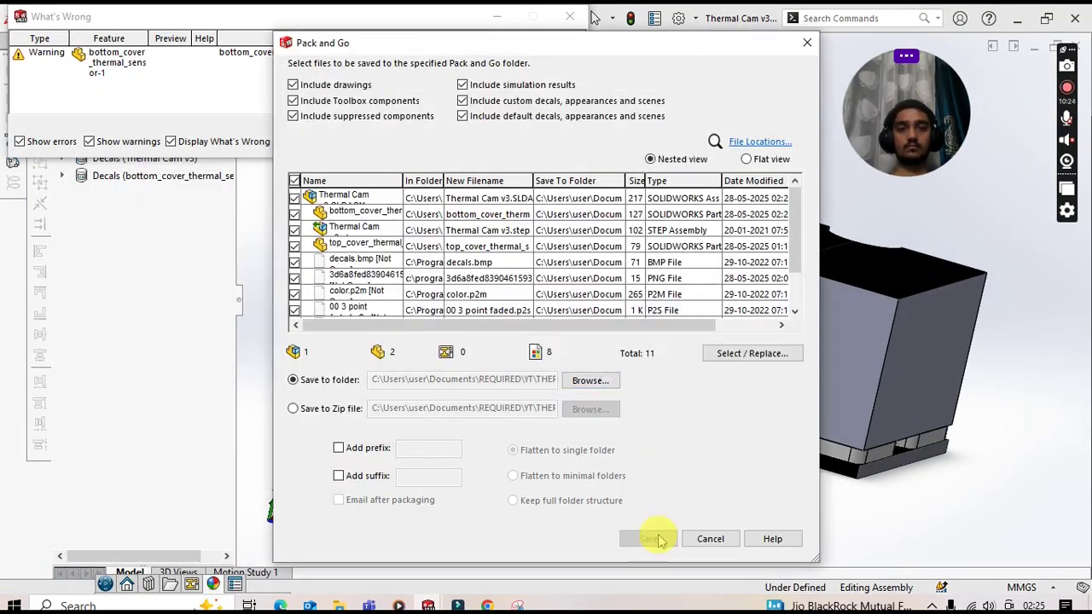
{"action": "left_click", "coordinate": [648, 538]}
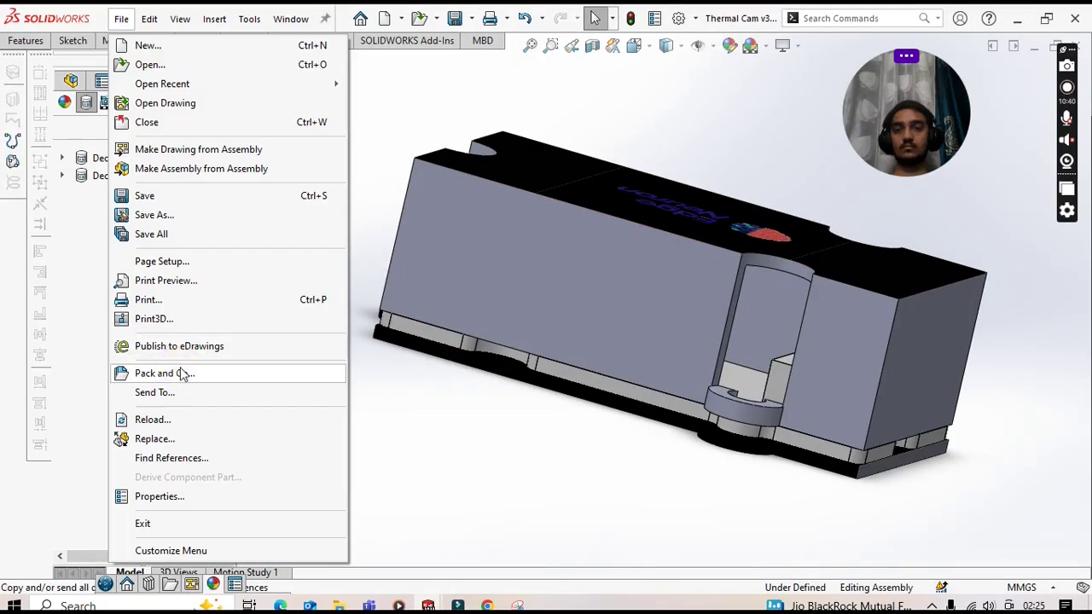
{"action": "left_click", "coordinate": [188, 373]}
{"action": "left_click", "coordinate": [648, 538]}
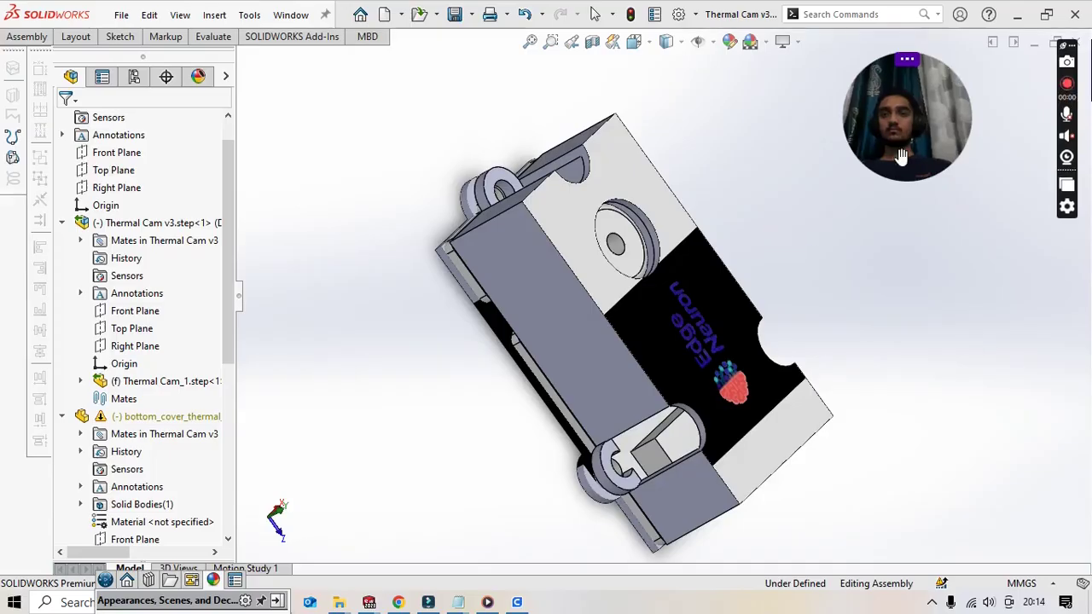
{"action": "middle_click_drag", "start_coordinate": [902, 157], "coordinate": [775, 302]}
{"action": "scroll", "coordinate": [622, 375], "scroll_direction": "down", "scroll_amount": 5}
{"action": "middle_click_drag", "start_coordinate": [622, 375], "coordinate": [316, 66]}
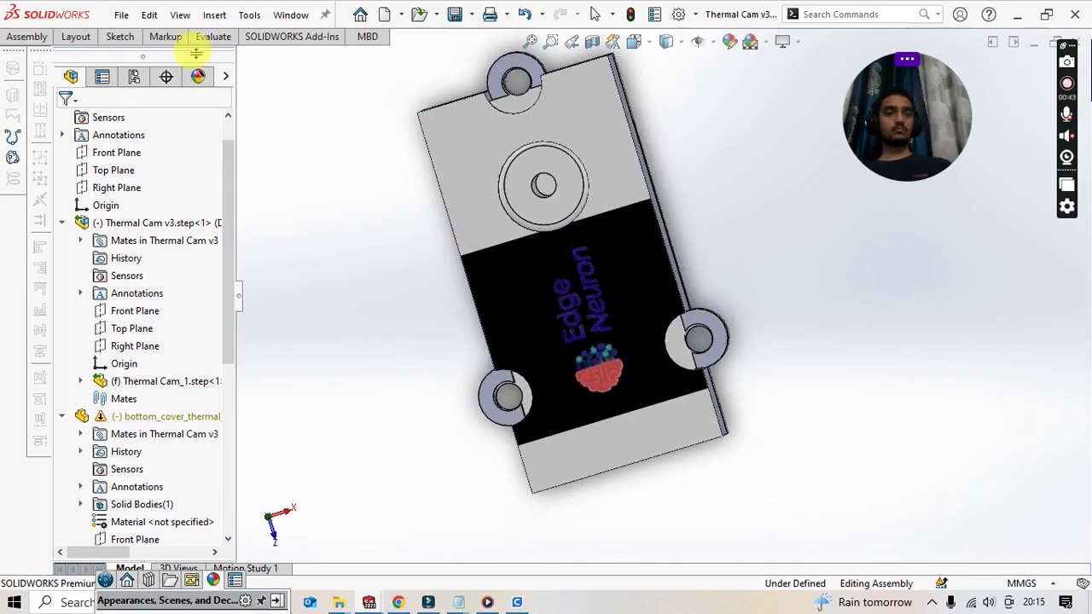
{"action": "left_click", "coordinate": [27, 36]}
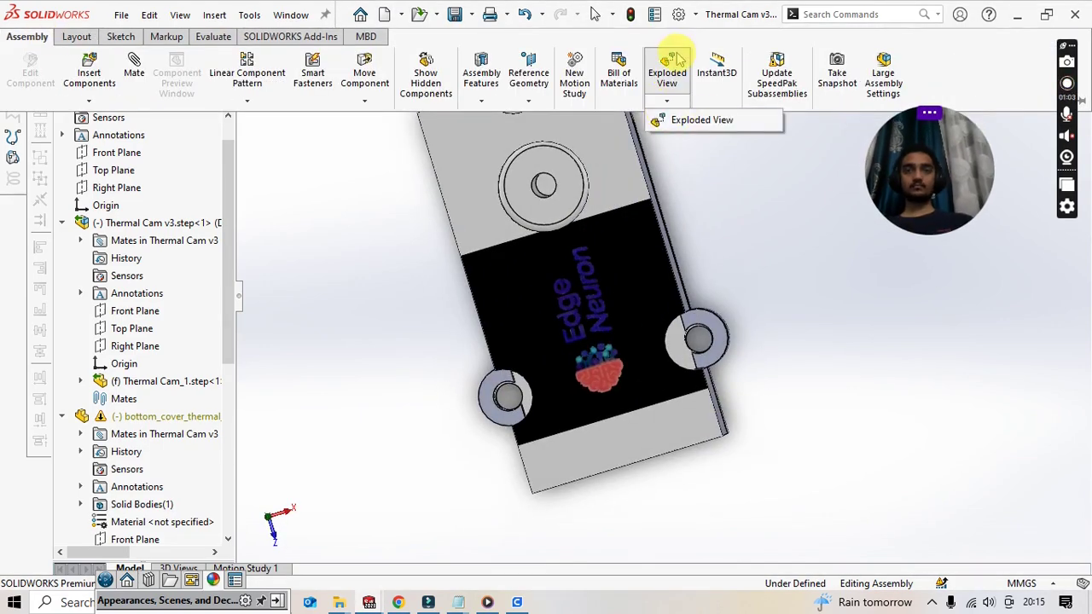
{"action": "left_click", "coordinate": [120, 36]}
{"action": "left_click", "coordinate": [213, 36]}
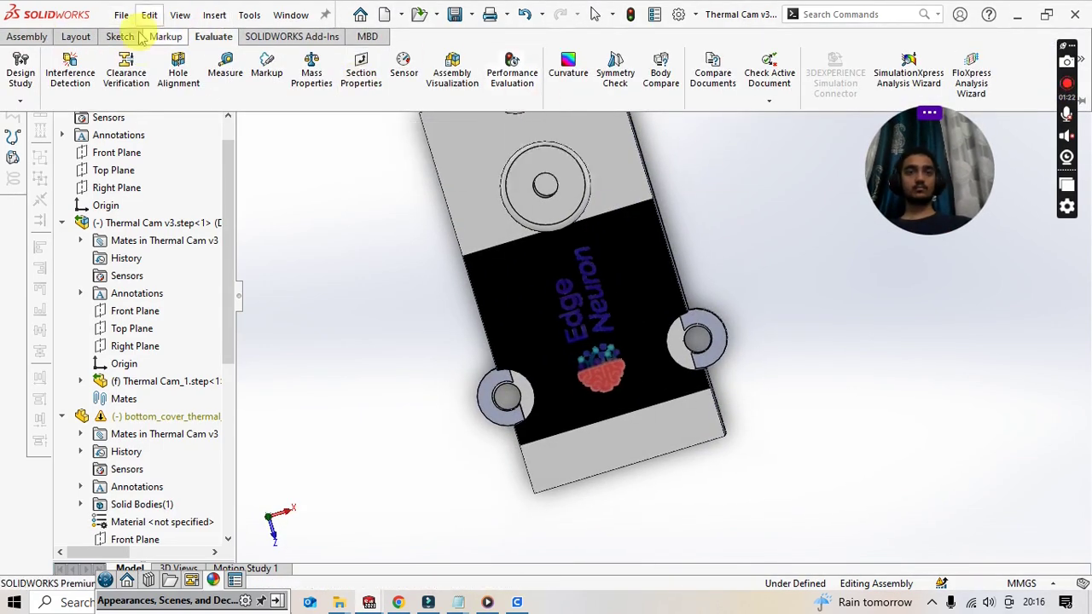
{"action": "left_click", "coordinate": [75, 36]}
{"action": "left_click", "coordinate": [27, 36]}
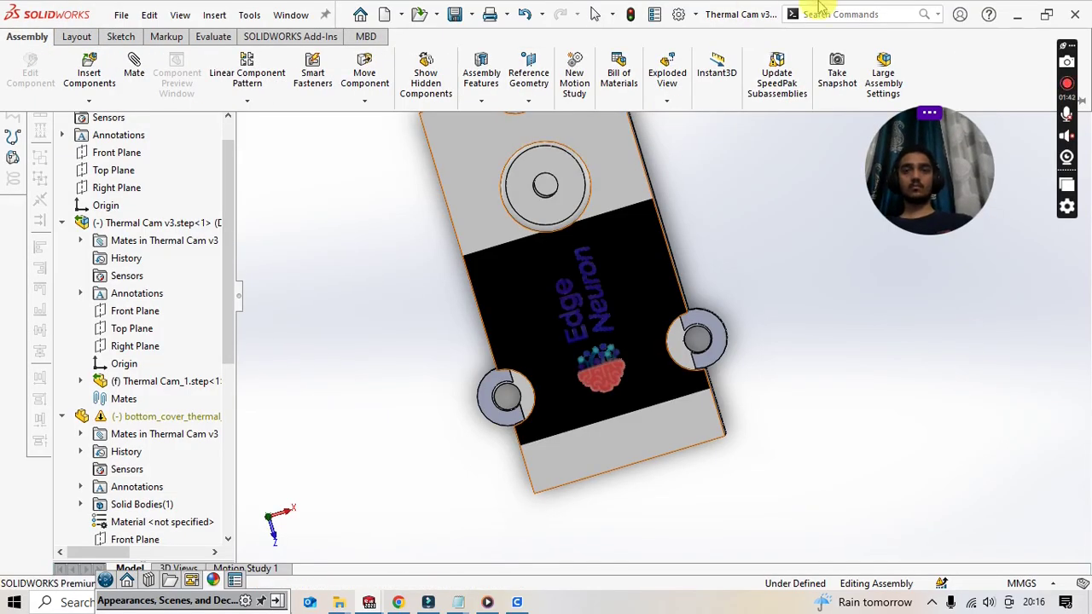
{"action": "left_click", "coordinate": [481, 77]}
Create a planar section view of the assembly referenced to the bottom cover's outer face with a 13 mm offset
{"action": "left_click", "coordinate": [811, 15]}
{"action": "type", "text": "sec"}
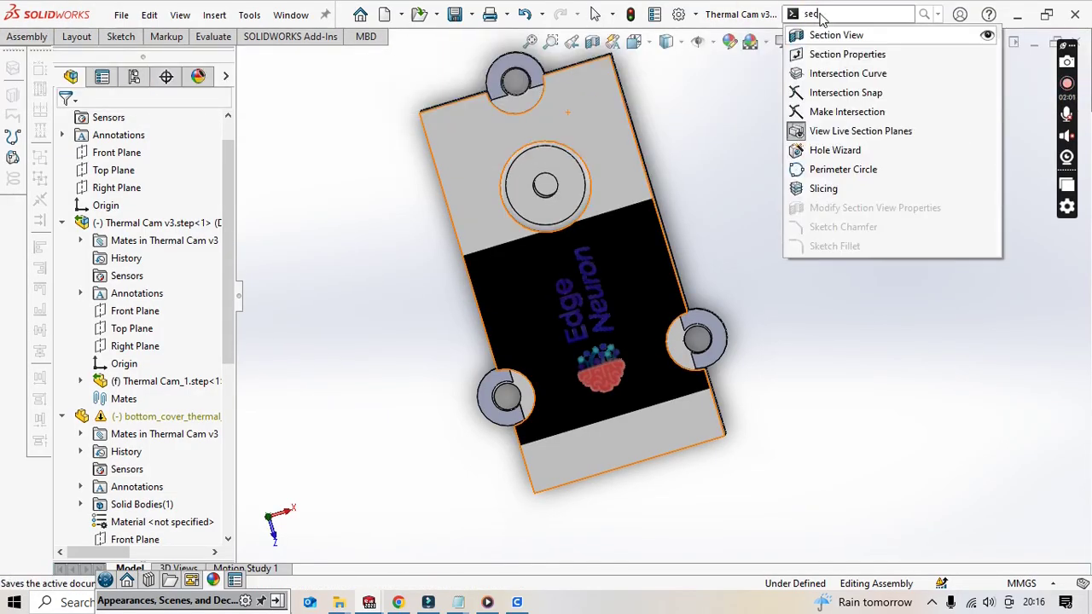
{"action": "left_click", "coordinate": [832, 36]}
{"action": "left_click_drag", "start_coordinate": [526, 163], "coordinate": [636, 430]}
{"action": "left_click", "coordinate": [115, 411]}
{"action": "left_click_drag", "start_coordinate": [665, 345], "coordinate": [646, 439]}
{"action": "left_click", "coordinate": [622, 540]}
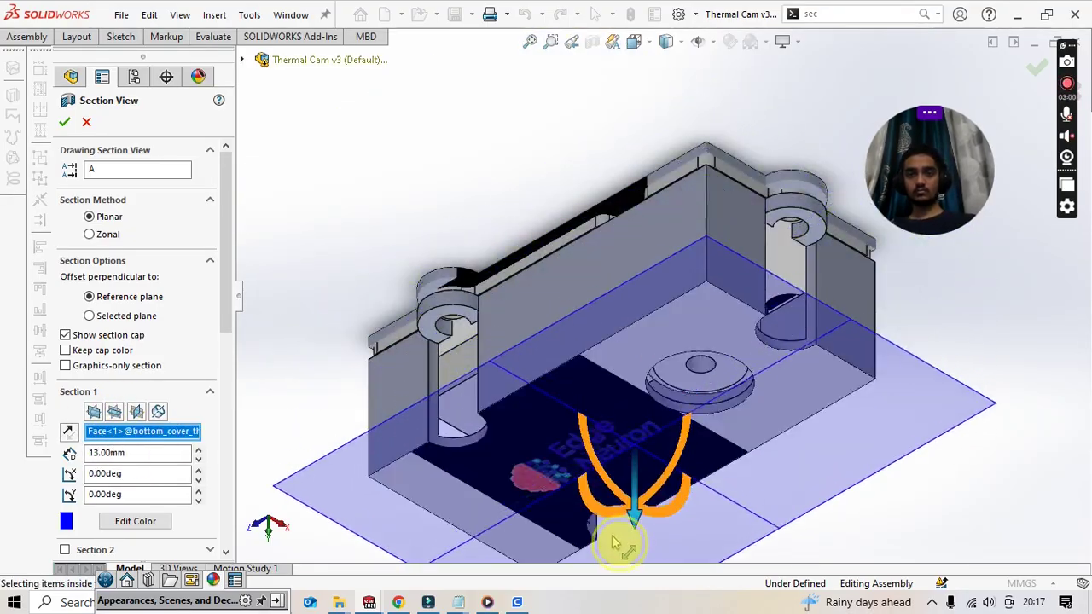
{"action": "left_click", "coordinate": [68, 125]}
Review which component the assembly's color appearance is applied to and look over the enclosure
{"action": "middle_click_drag", "start_coordinate": [478, 358], "coordinate": [671, 199]}
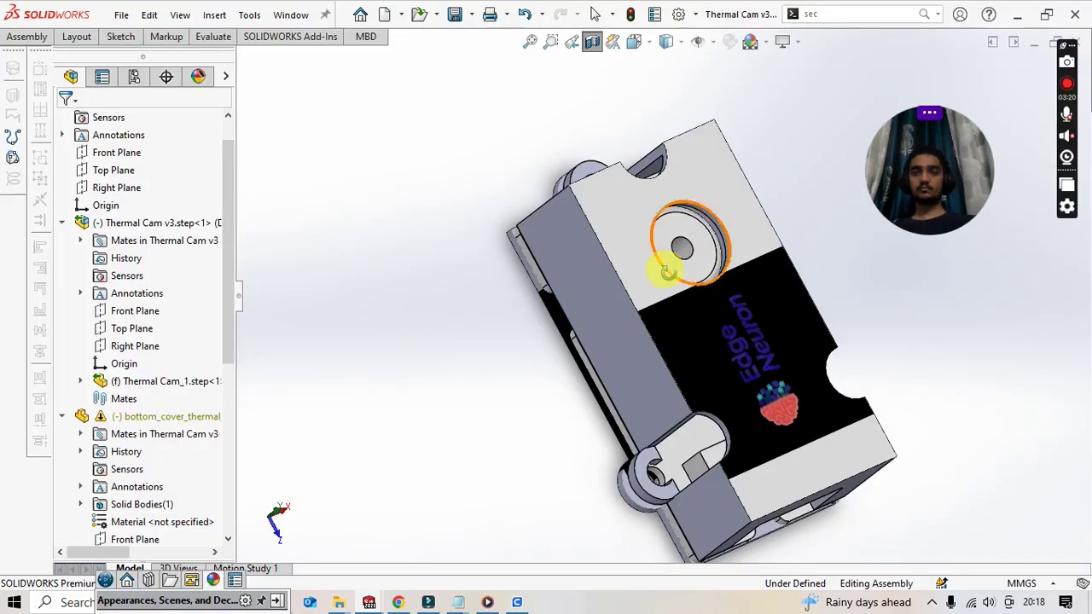
{"action": "left_click", "coordinate": [198, 77]}
{"action": "left_click", "coordinate": [68, 172]}
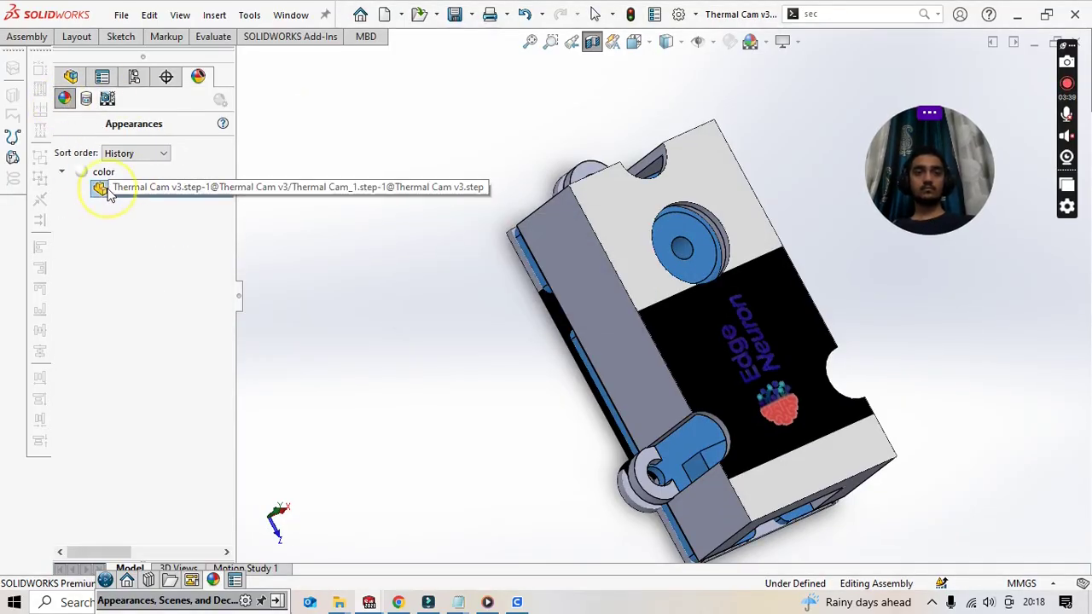
{"action": "middle_click_drag", "start_coordinate": [819, 370], "coordinate": [742, 384]}
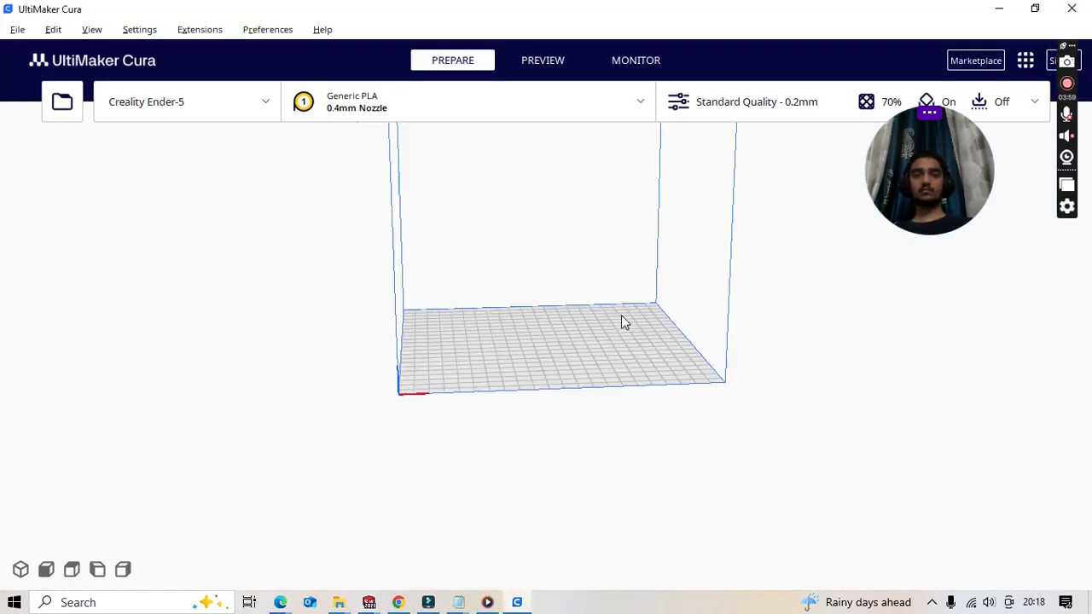
Return from UltiMaker Cura to SOLIDWORKS and export the top cover as top_cover_thermal_sensor.STEP in STEP AP214 format
{"action": "left_click", "coordinate": [17, 29]}
{"action": "left_click", "coordinate": [428, 602]}
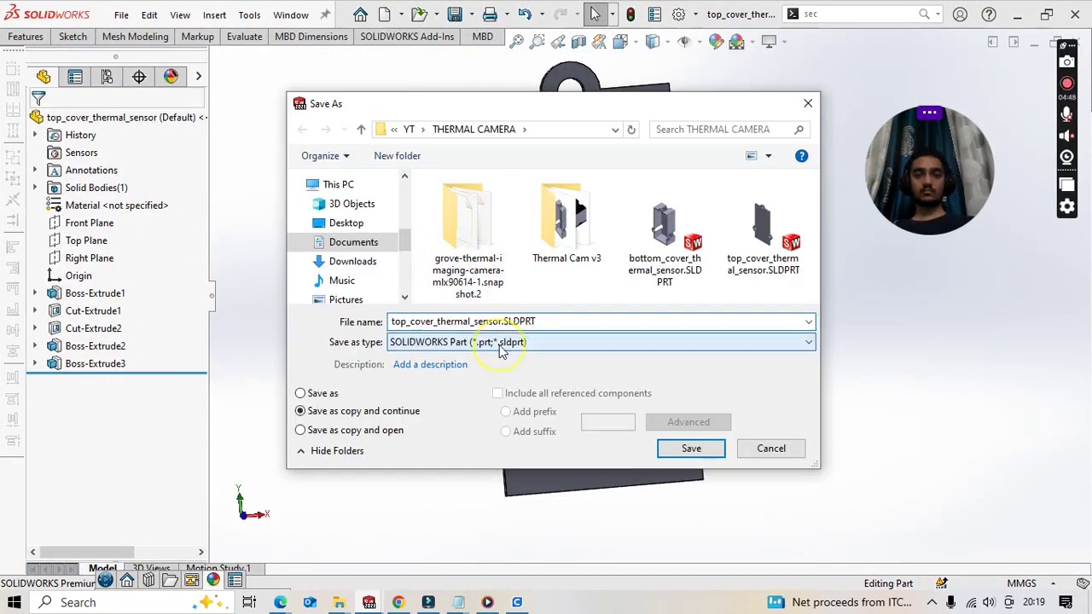
{"action": "left_click", "coordinate": [473, 341]}
{"action": "left_click", "coordinate": [498, 336]}
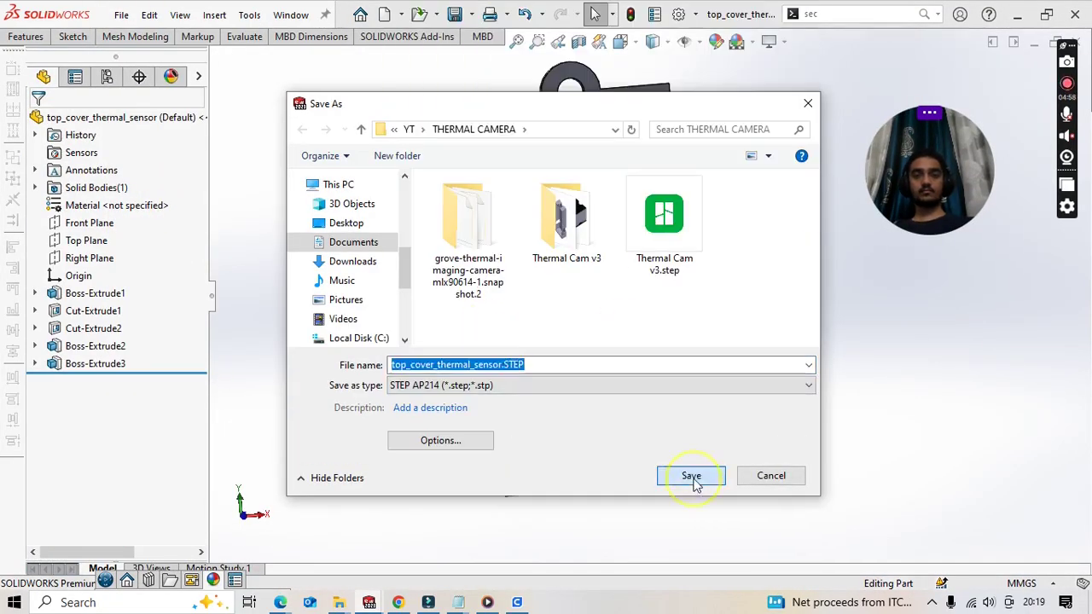
{"action": "left_click", "coordinate": [693, 476]}
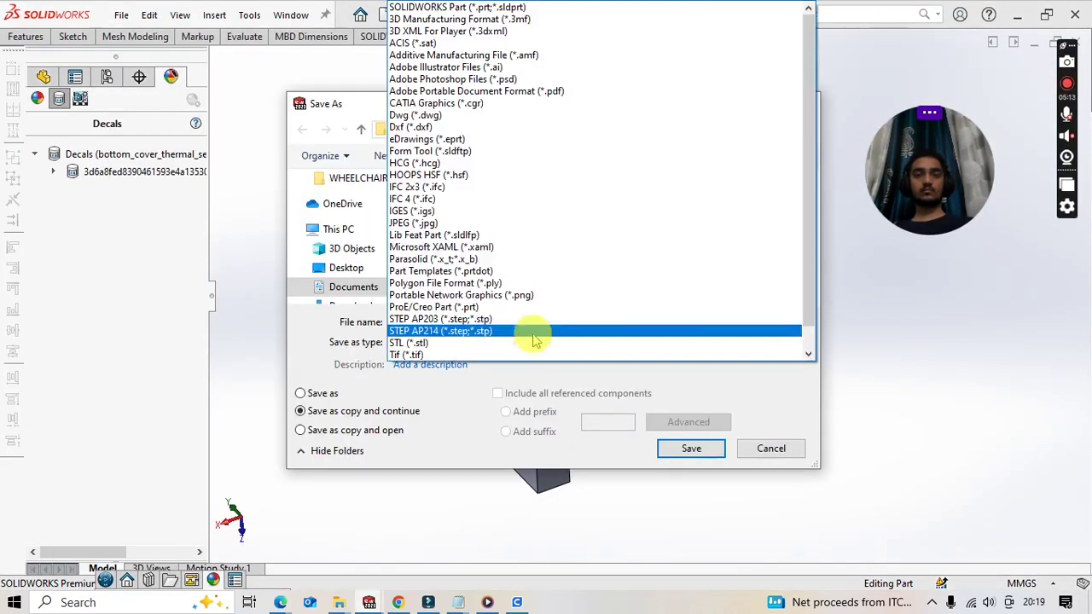
Export the bottom cover as a STEP AP214 file and open the file-opening dialog in UltiMaker Cura
{"action": "left_click", "coordinate": [534, 339]}
{"action": "left_click", "coordinate": [691, 448]}
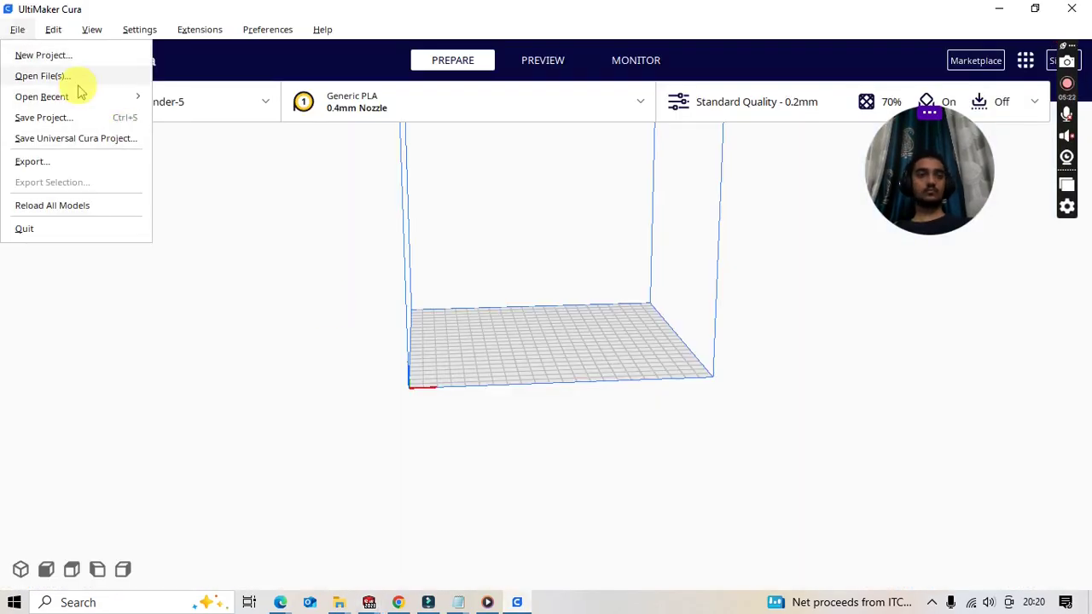
{"action": "left_click", "coordinate": [77, 76]}
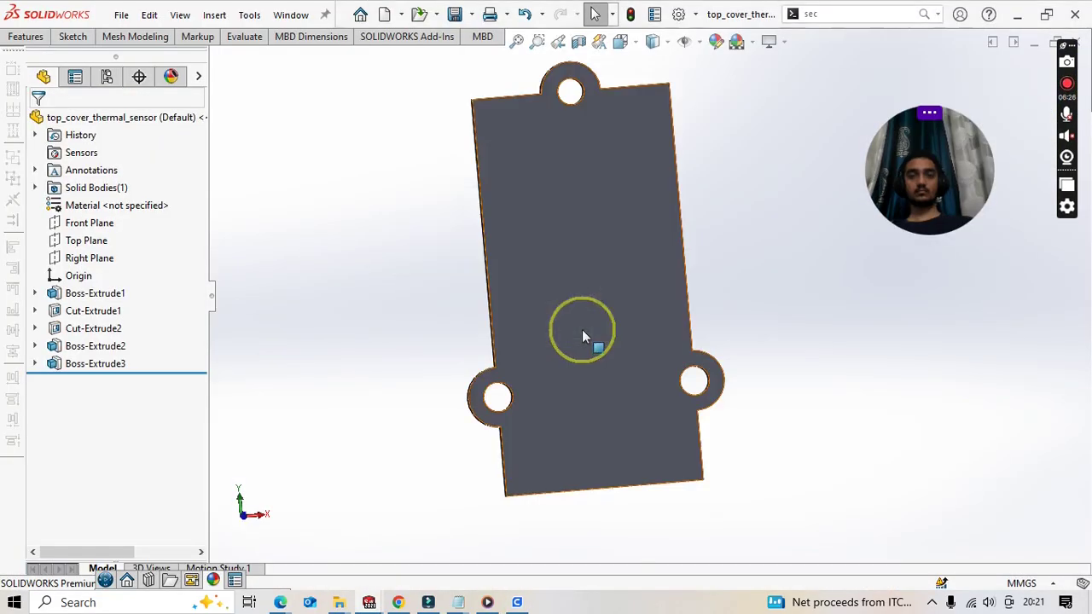
Switch to UltiMaker Cura and load bottom_cover_thermal_sensor.STL from the THERMAL CAMERA folder
{"action": "left_click", "coordinate": [517, 597]}
{"action": "left_click", "coordinate": [12, 25]}
{"action": "left_click", "coordinate": [26, 76]}
{"action": "scroll", "coordinate": [76, 148], "scroll_direction": "up", "scroll_amount": 3}
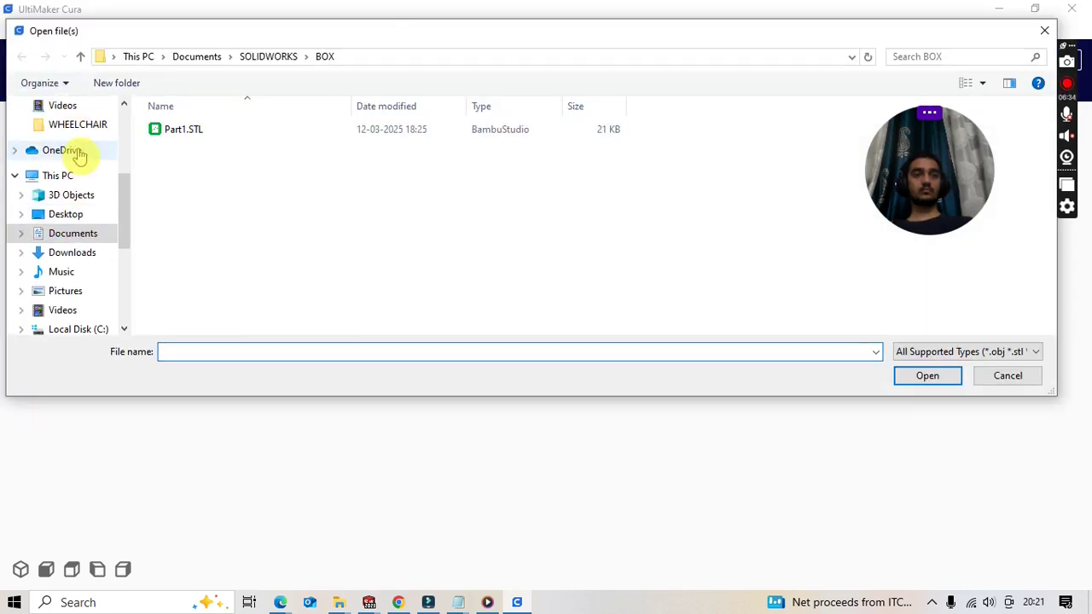
{"action": "left_click", "coordinate": [85, 125]}
{"action": "left_click", "coordinate": [563, 196]}
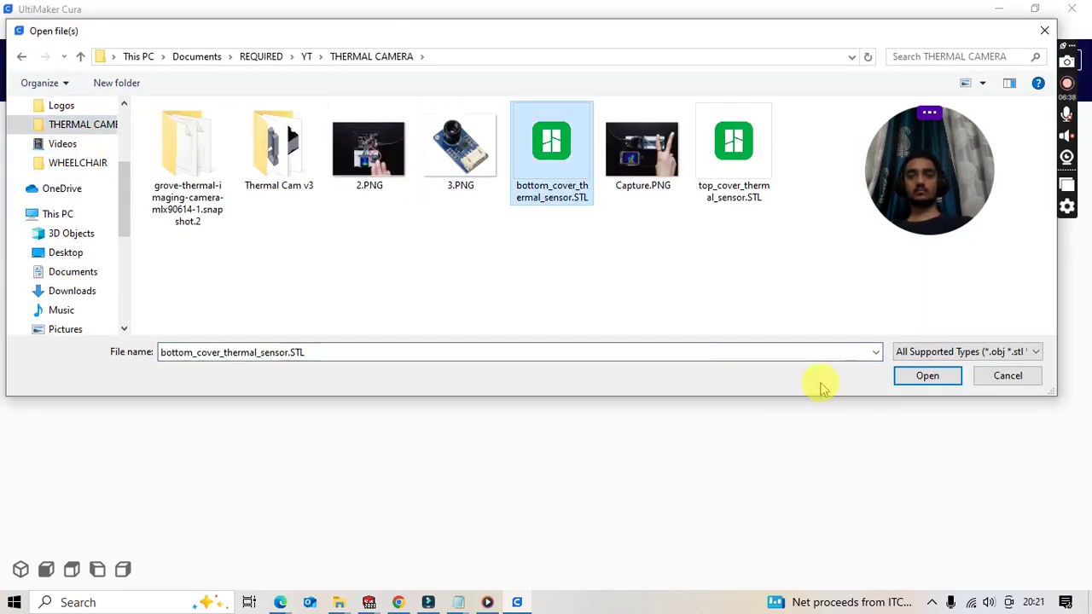
{"action": "left_click", "coordinate": [921, 376]}
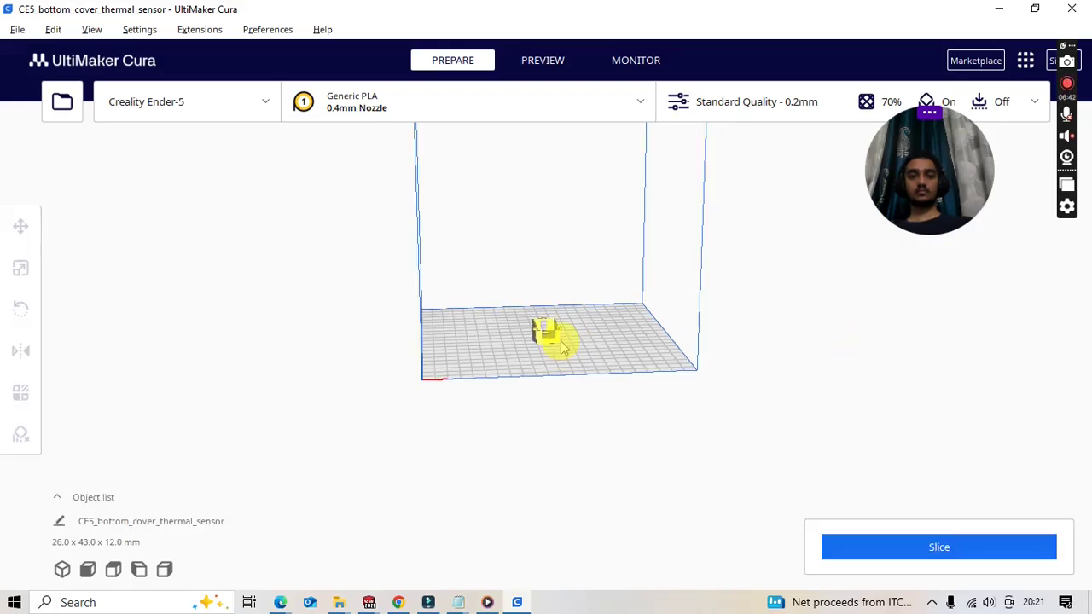
Rotate the bottom cover upside down so its open side faces the build plate, and deselect it
{"action": "scroll", "coordinate": [555, 342], "scroll_direction": "up", "scroll_amount": 5}
{"action": "scroll", "coordinate": [601, 457], "scroll_direction": "up", "scroll_amount": 2}
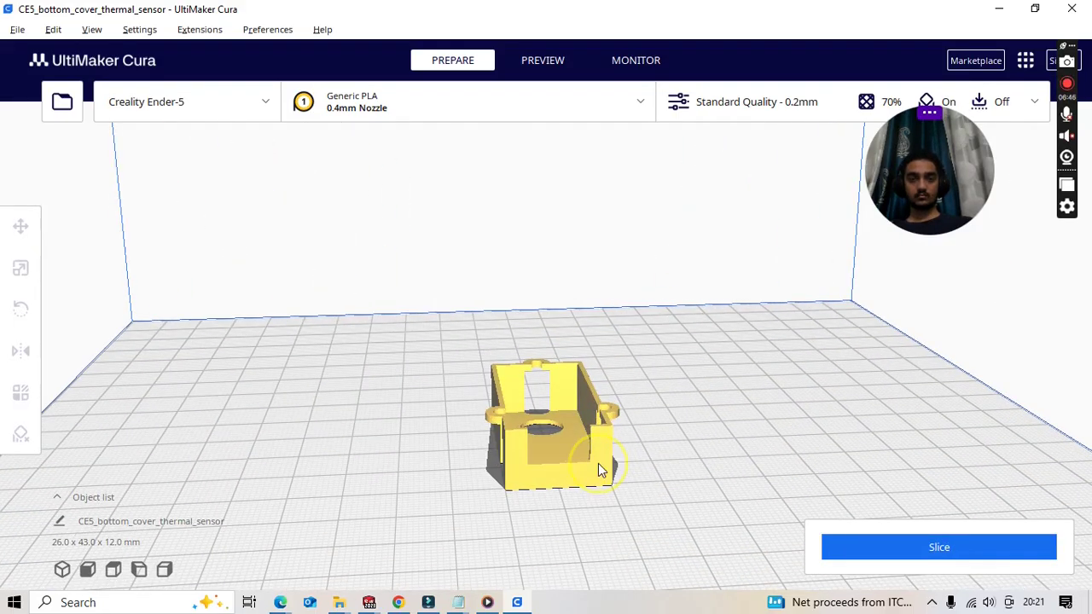
{"action": "left_click", "coordinate": [604, 463]}
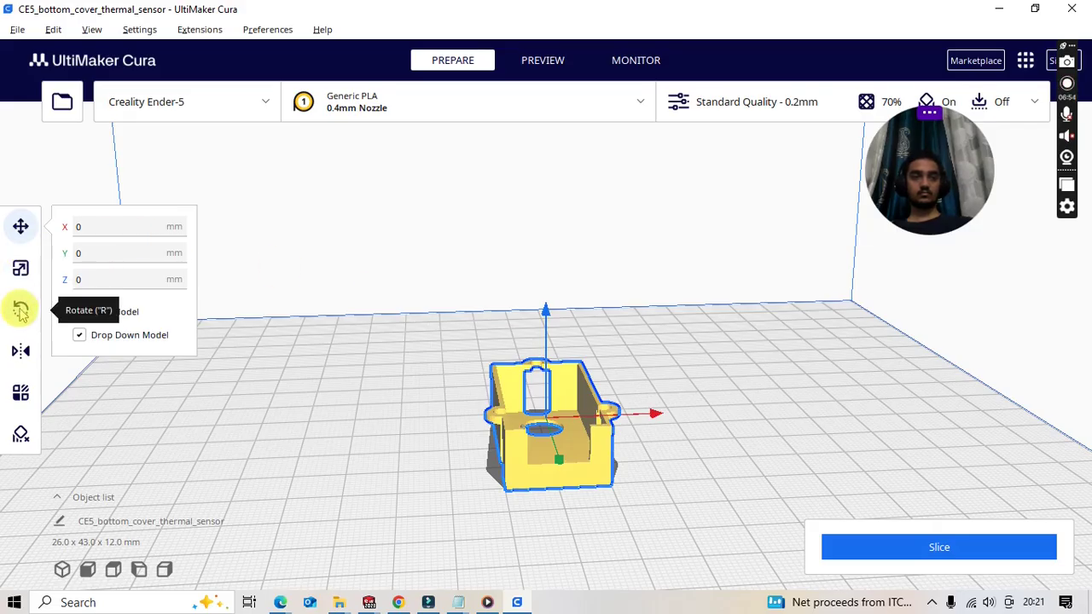
{"action": "left_click", "coordinate": [22, 271]}
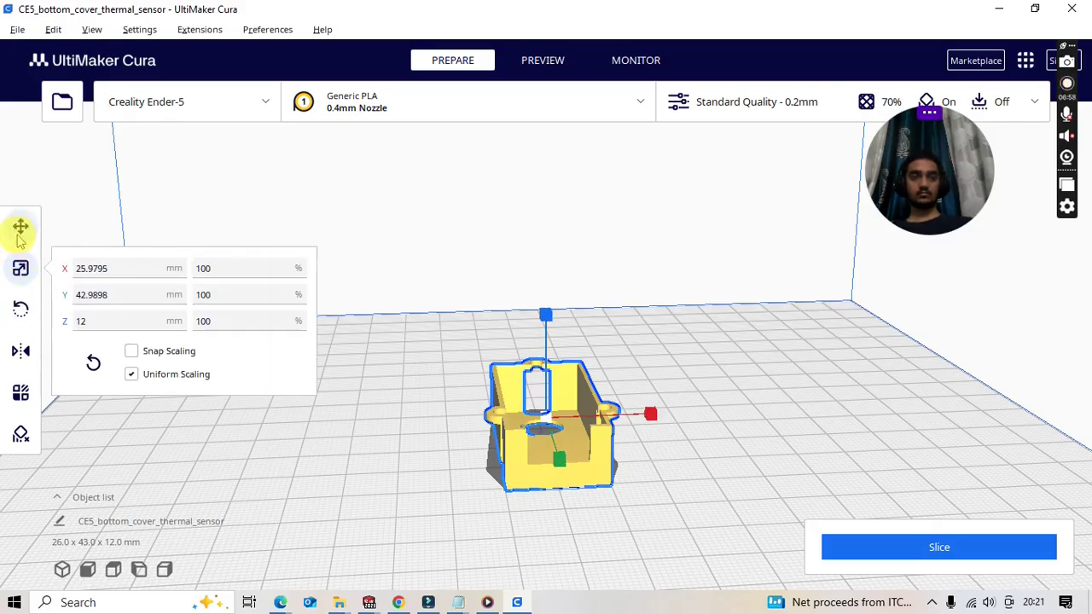
{"action": "left_click", "coordinate": [21, 227]}
{"action": "left_click", "coordinate": [19, 311]}
{"action": "left_click_drag", "start_coordinate": [654, 436], "coordinate": [466, 305]}
{"action": "left_click", "coordinate": [449, 244]}
{"action": "scroll", "coordinate": [606, 422], "scroll_direction": "up", "scroll_amount": 3}
{"action": "scroll", "coordinate": [622, 427], "scroll_direction": "down", "scroll_amount": 5}
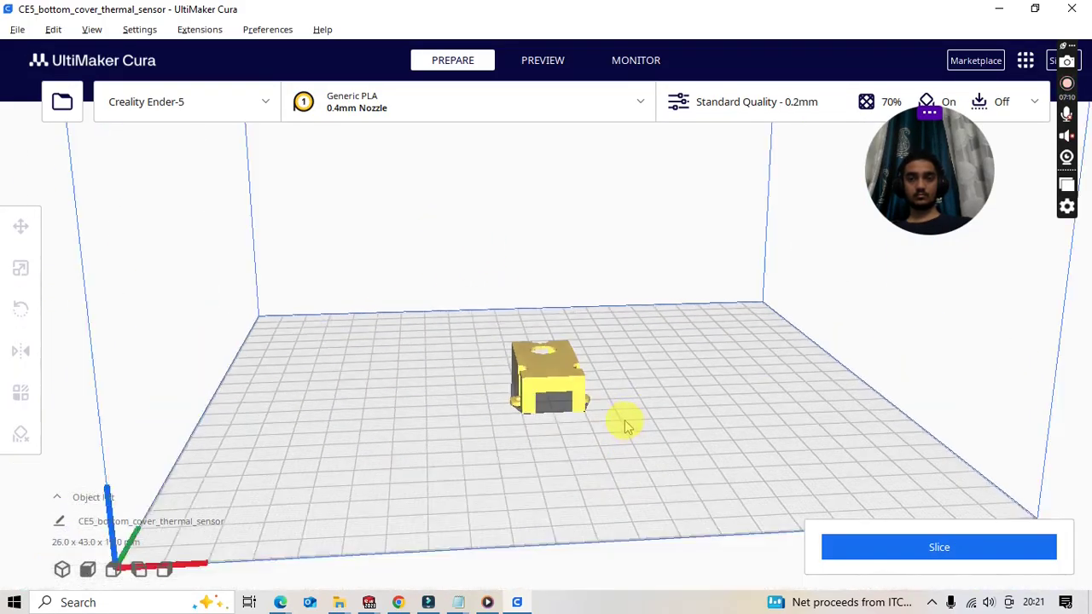
{"action": "scroll", "coordinate": [626, 427], "scroll_direction": "down", "scroll_amount": 1}
Load top_cover_thermal_sensor.STL onto the same build plate as the bottom cover
{"action": "left_click", "coordinate": [24, 31]}
{"action": "left_click", "coordinate": [43, 76]}
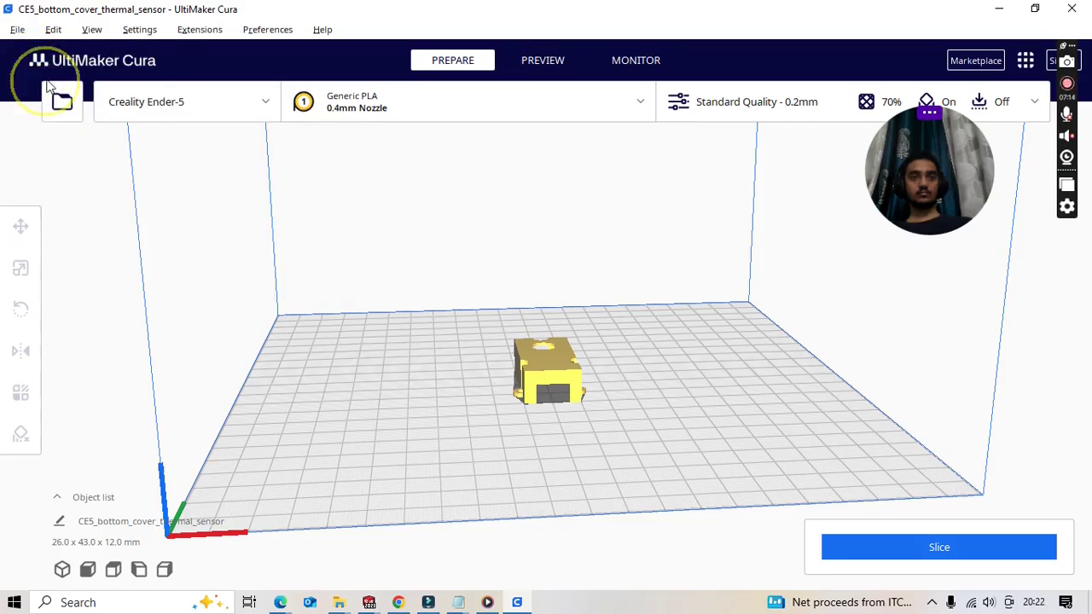
{"action": "left_click", "coordinate": [712, 193]}
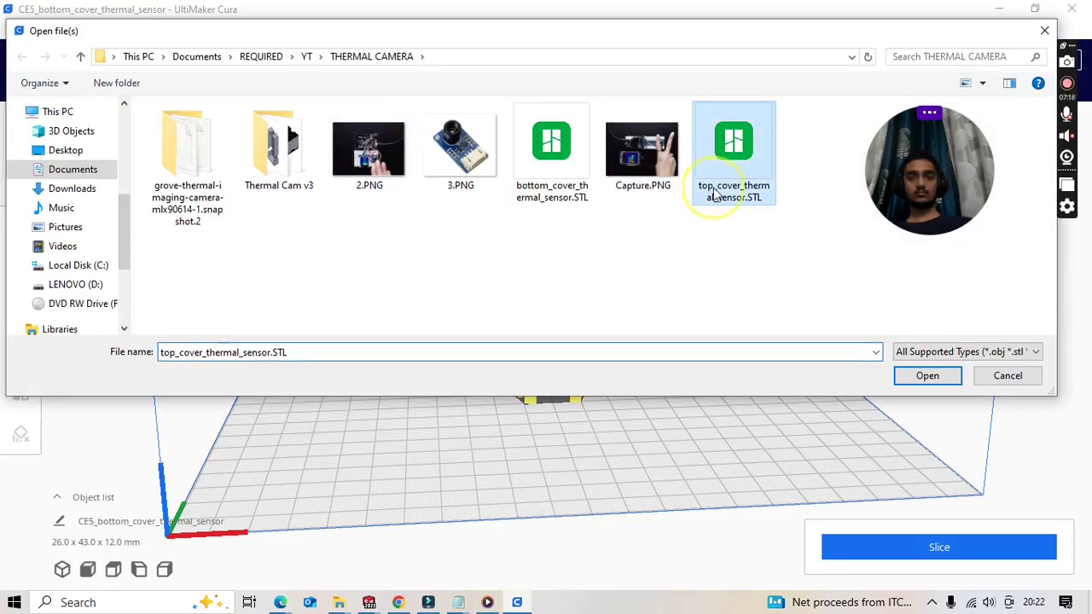
{"action": "left_click", "coordinate": [927, 376]}
{"action": "scroll", "coordinate": [500, 427], "scroll_direction": "up", "scroll_amount": 5}
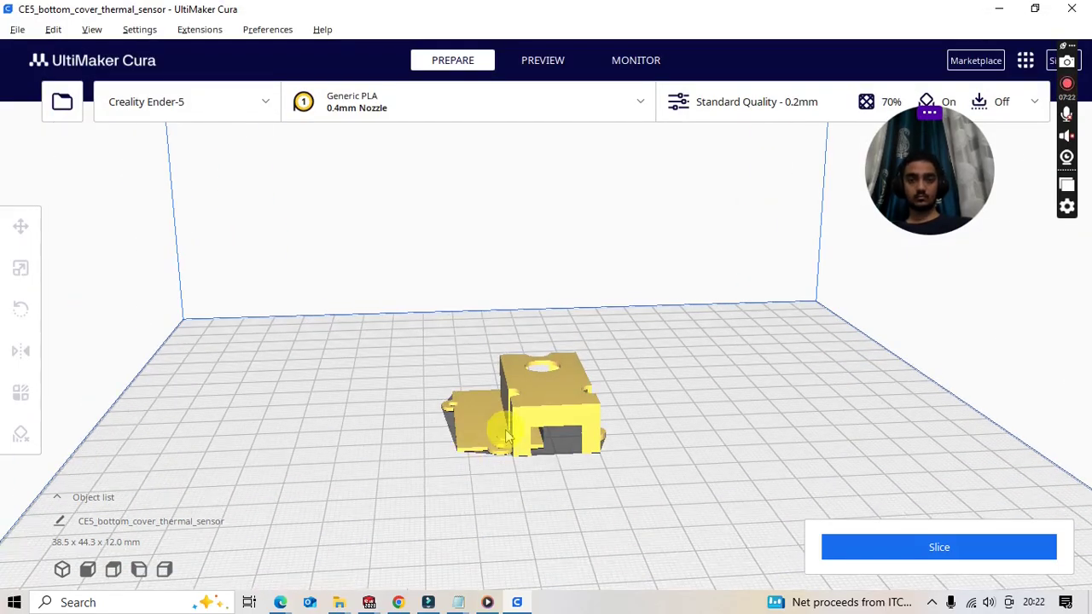
{"action": "scroll", "coordinate": [498, 415], "scroll_direction": "up", "scroll_amount": 1}
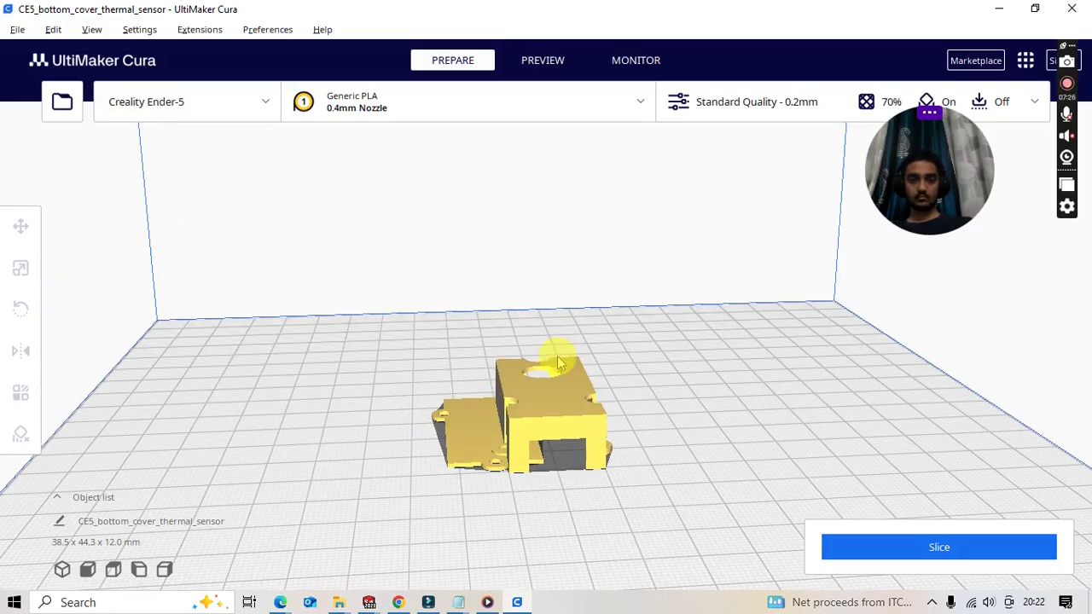
{"action": "scroll", "coordinate": [554, 350], "scroll_direction": "down", "scroll_amount": 2}
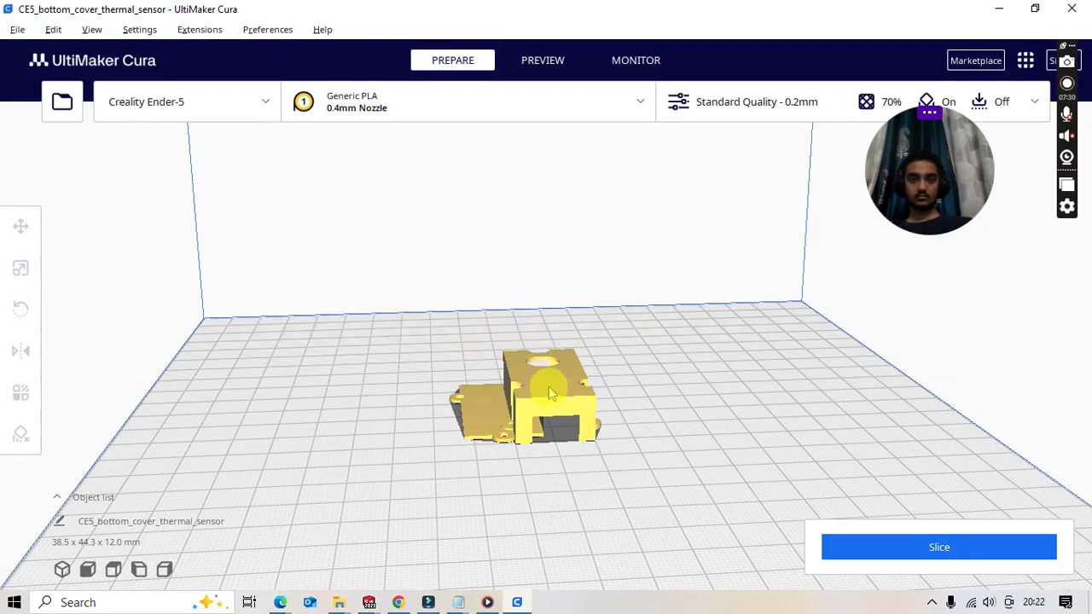
{"action": "scroll", "coordinate": [551, 392], "scroll_direction": "down", "scroll_amount": 1}
Move the top cover clear of the bottom cover, to about X -34.4 mm and Y 0.8 mm, and deselect it
{"action": "right_click_drag", "start_coordinate": [503, 294], "coordinate": [651, 283]}
{"action": "scroll", "coordinate": [468, 429], "scroll_direction": "up", "scroll_amount": 5}
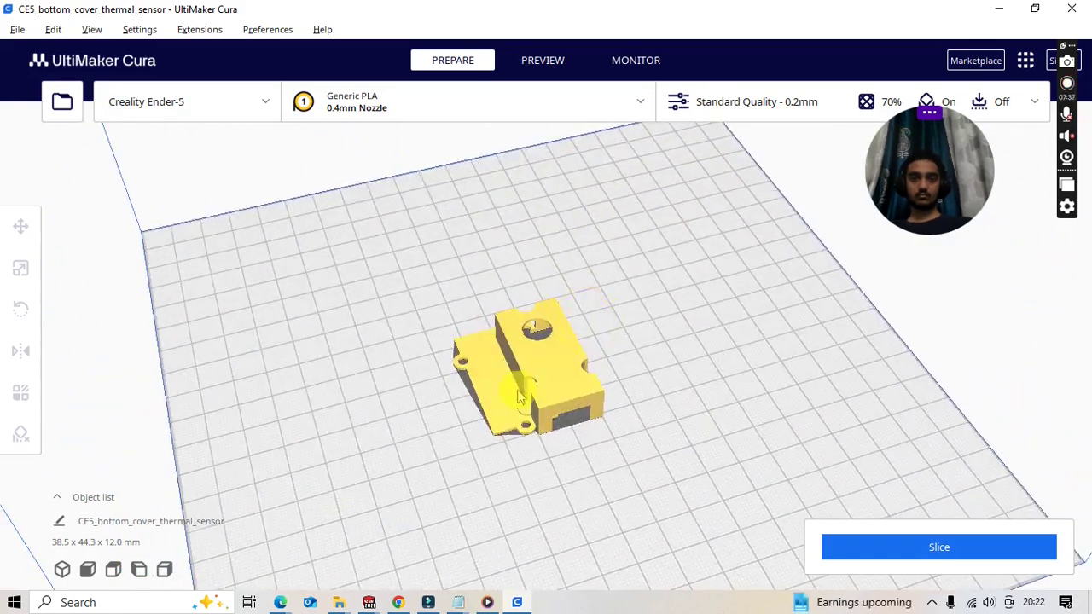
{"action": "left_click", "coordinate": [444, 437]}
{"action": "left_click", "coordinate": [20, 226]}
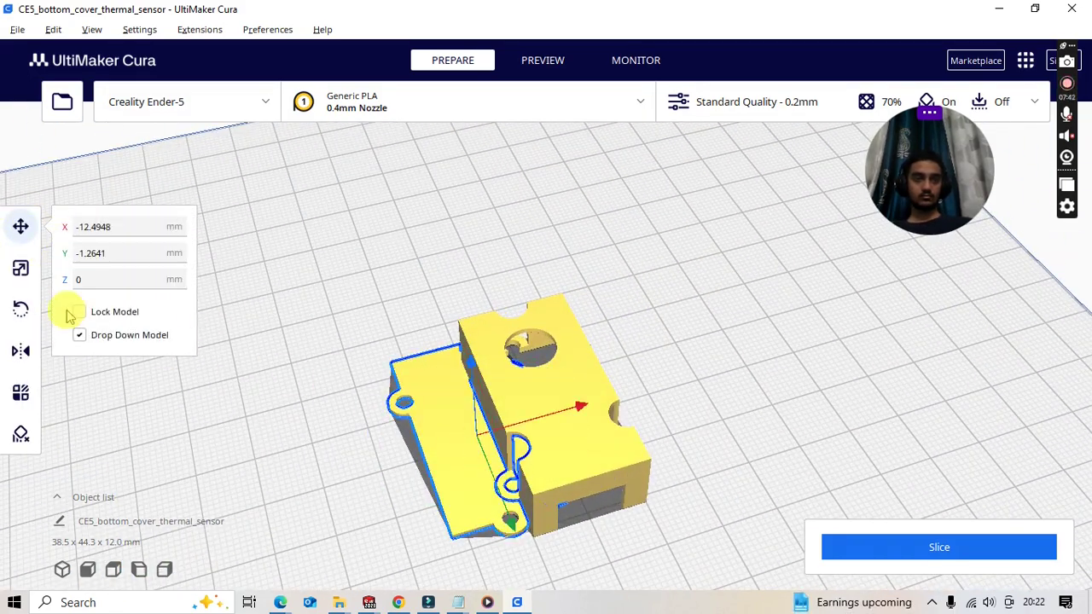
{"action": "left_click", "coordinate": [21, 267]}
{"action": "left_click_drag", "start_coordinate": [361, 447], "coordinate": [395, 487]}
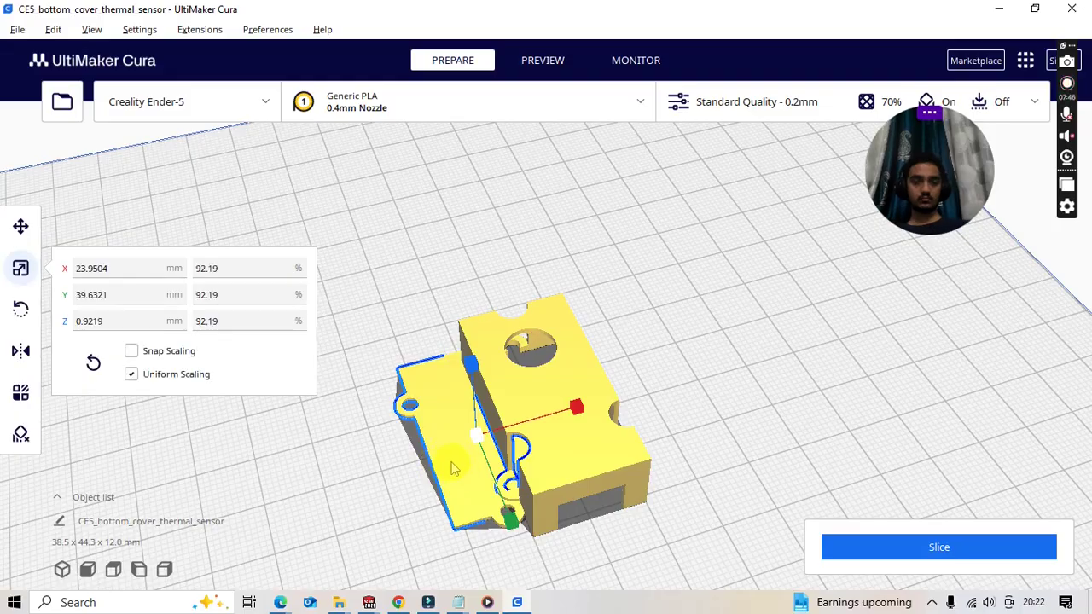
{"action": "left_click", "coordinate": [21, 226]}
{"action": "left_click_drag", "start_coordinate": [341, 439], "coordinate": [332, 507]}
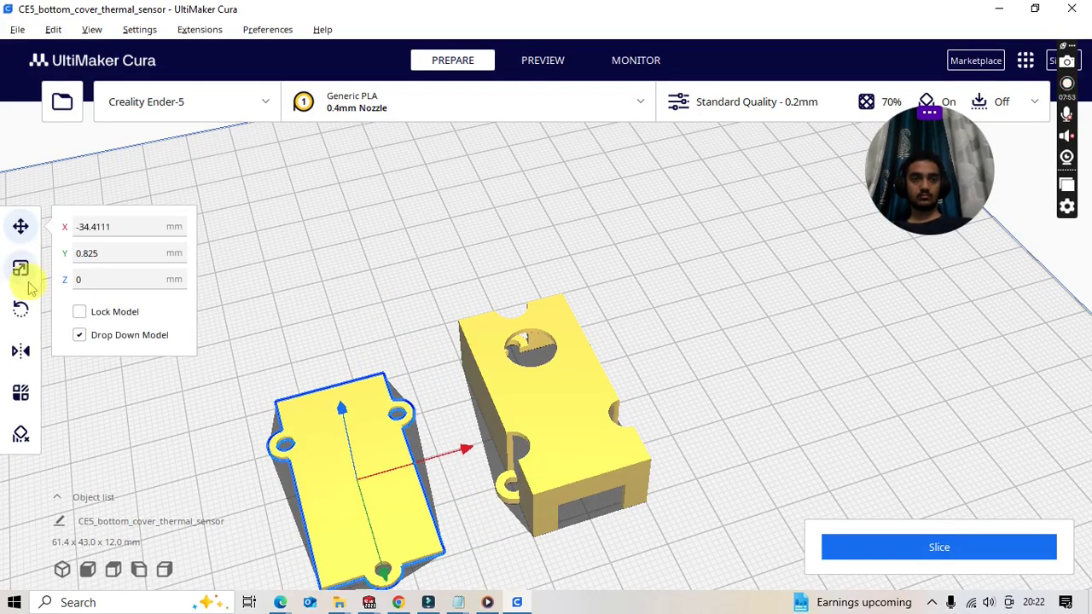
{"action": "left_click", "coordinate": [335, 282]}
{"action": "right_click_drag", "start_coordinate": [762, 409], "coordinate": [409, 478]}
{"action": "scroll", "coordinate": [434, 466], "scroll_direction": "down", "scroll_amount": 3}
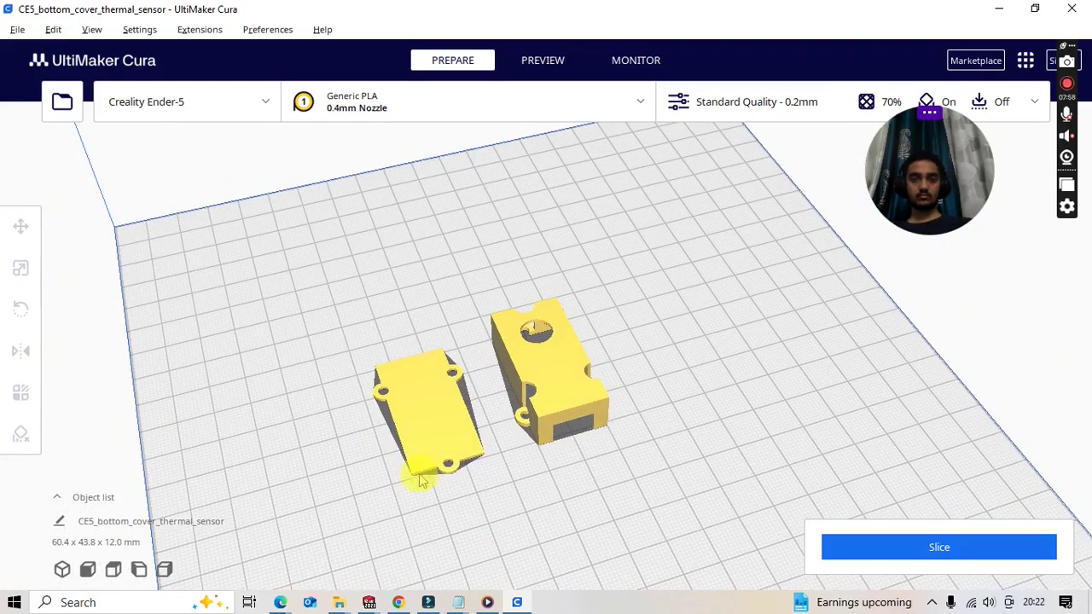
{"action": "right_click_drag", "start_coordinate": [766, 401], "coordinate": [534, 219]}
Review the printer management page, the options for adding a printer, and the setting visibility and general preferences, closing the preferences at the end
{"action": "left_click", "coordinate": [228, 119]}
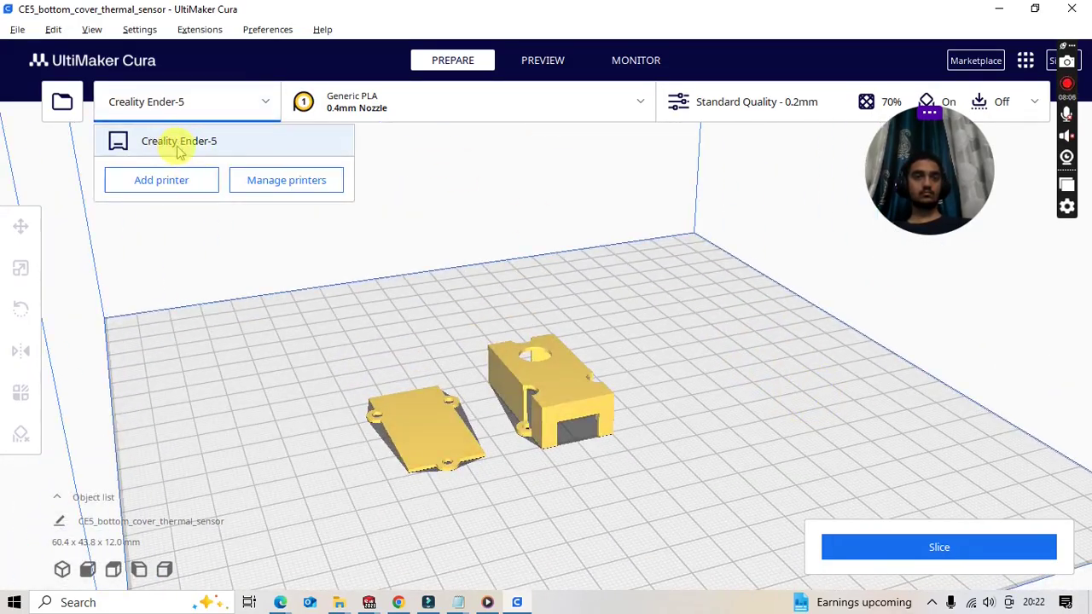
{"action": "left_click", "coordinate": [256, 182]}
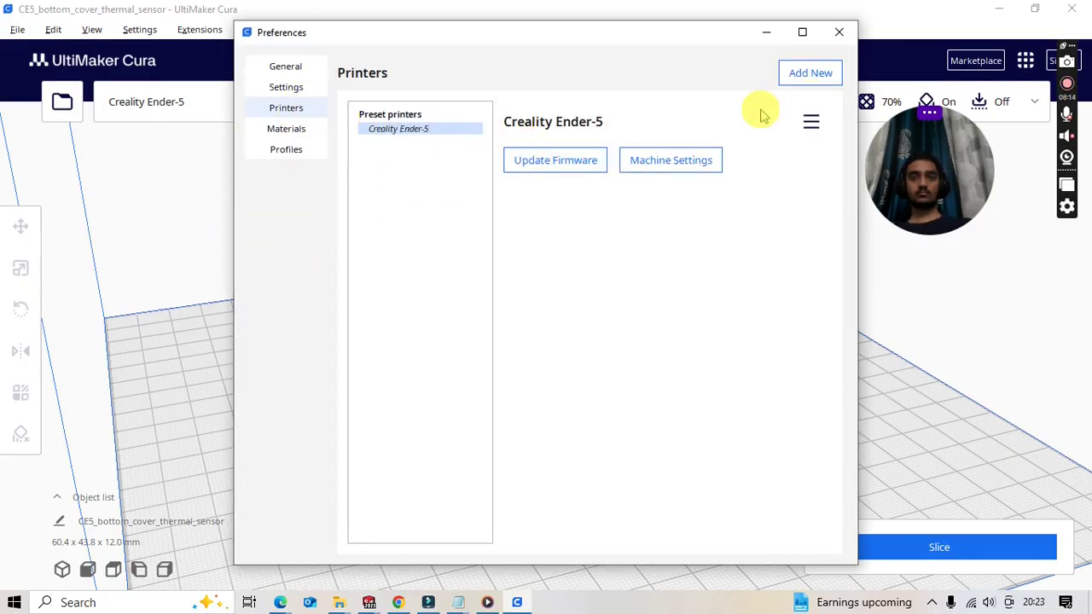
{"action": "left_click", "coordinate": [812, 75]}
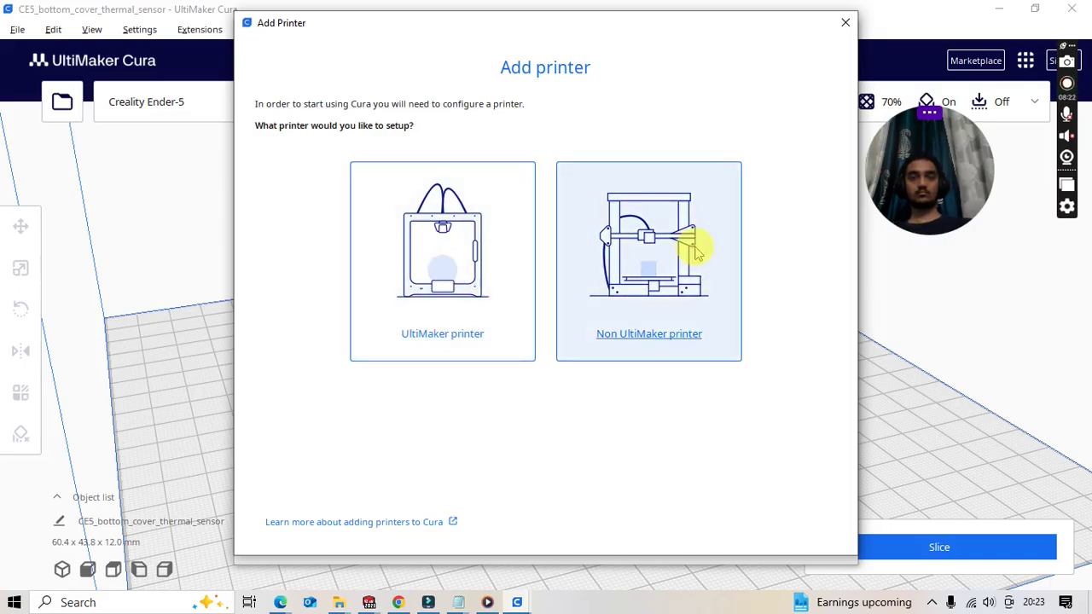
{"action": "left_click", "coordinate": [455, 240]}
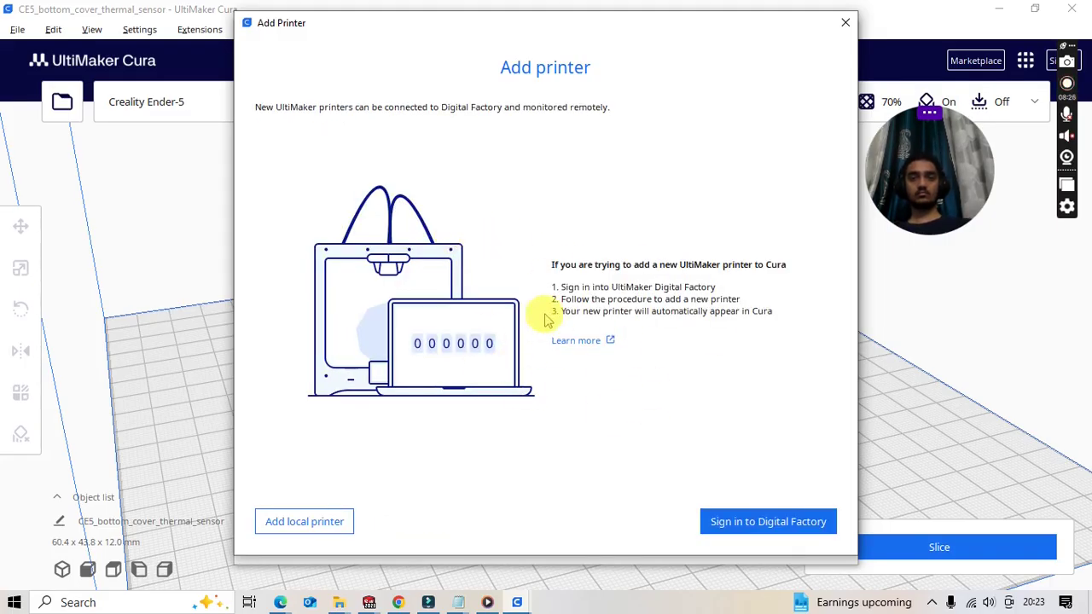
{"action": "left_click", "coordinate": [843, 25]}
{"action": "left_click", "coordinate": [284, 90]}
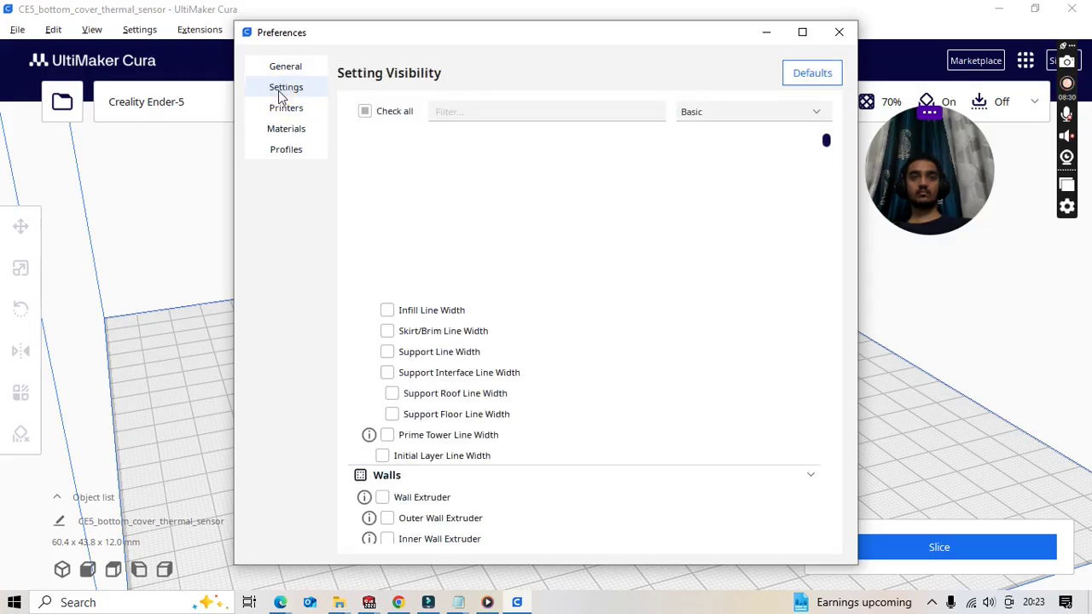
{"action": "left_click", "coordinate": [287, 68]}
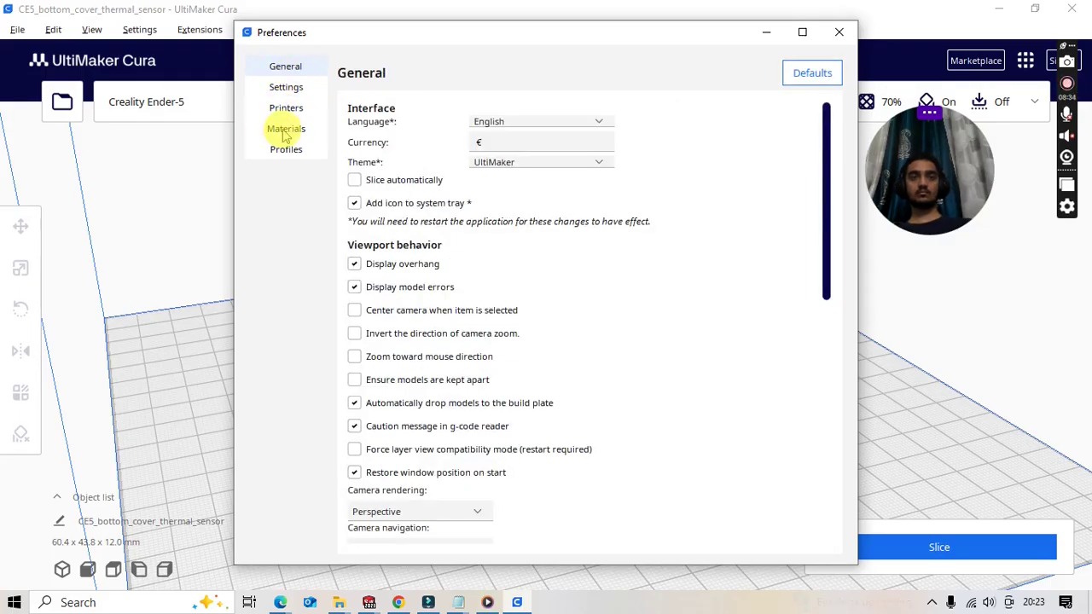
{"action": "left_click", "coordinate": [839, 34]}
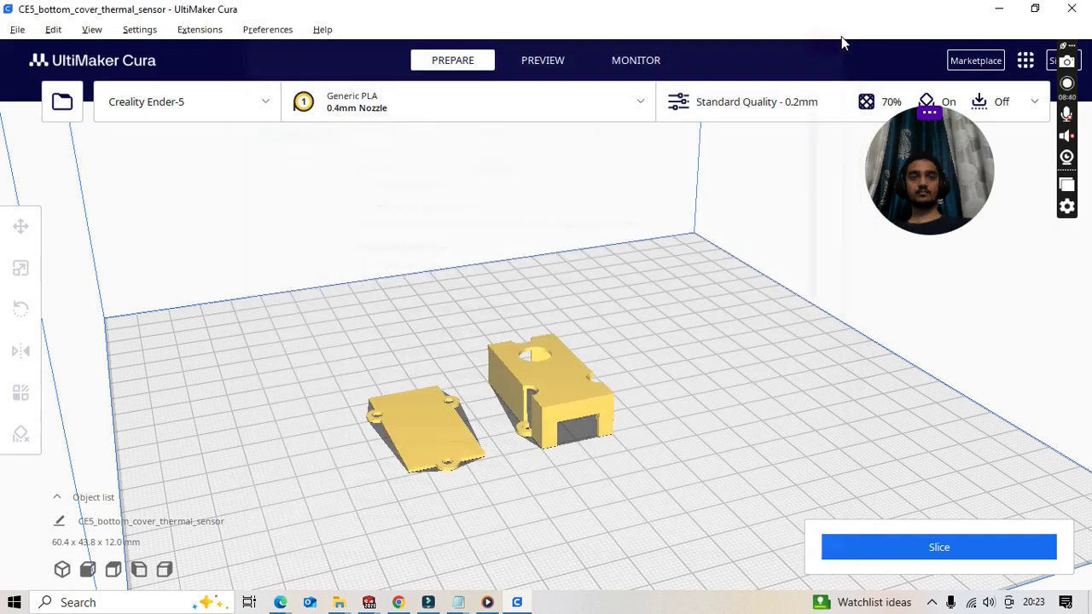
Look through the material brands and the nozzle size choices available for the printer
{"action": "left_click", "coordinate": [223, 100]}
{"action": "left_click", "coordinate": [432, 188]}
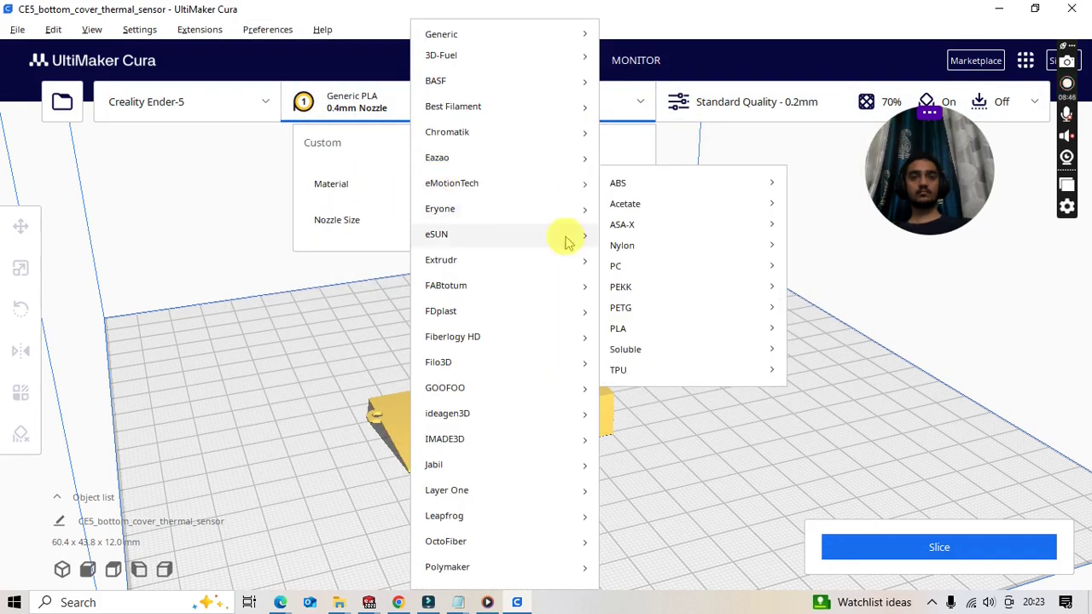
{"action": "left_click", "coordinate": [346, 143]}
{"action": "left_click", "coordinate": [433, 224]}
{"action": "left_click", "coordinate": [395, 217]}
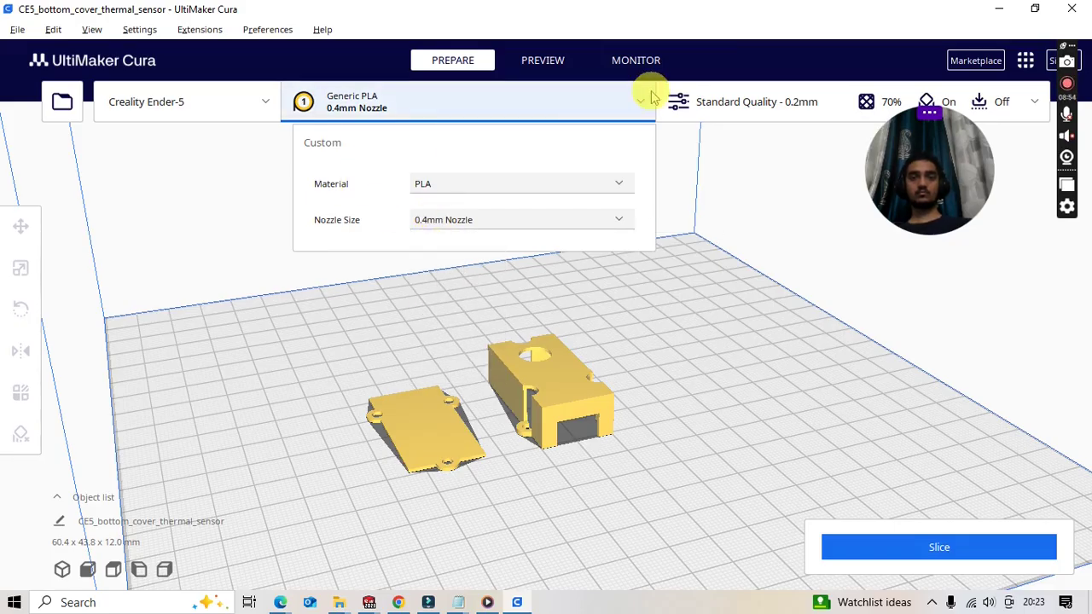
Choose the Standard Quality - 0.2mm resolution, set the infill density to 30%, and check the available infill patterns
{"action": "left_click", "coordinate": [699, 104]}
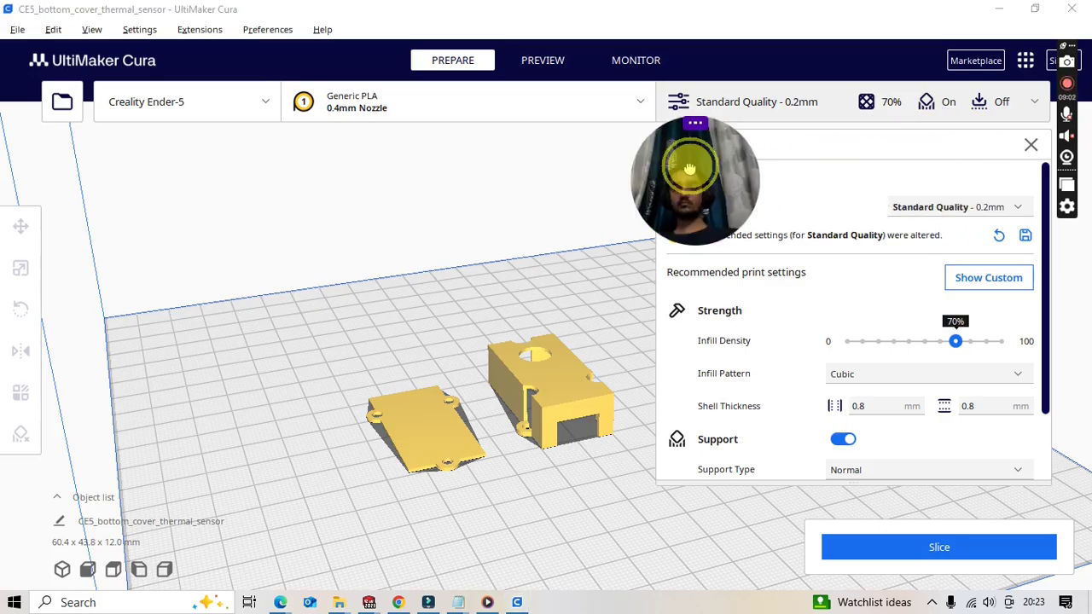
{"action": "left_click", "coordinate": [970, 212]}
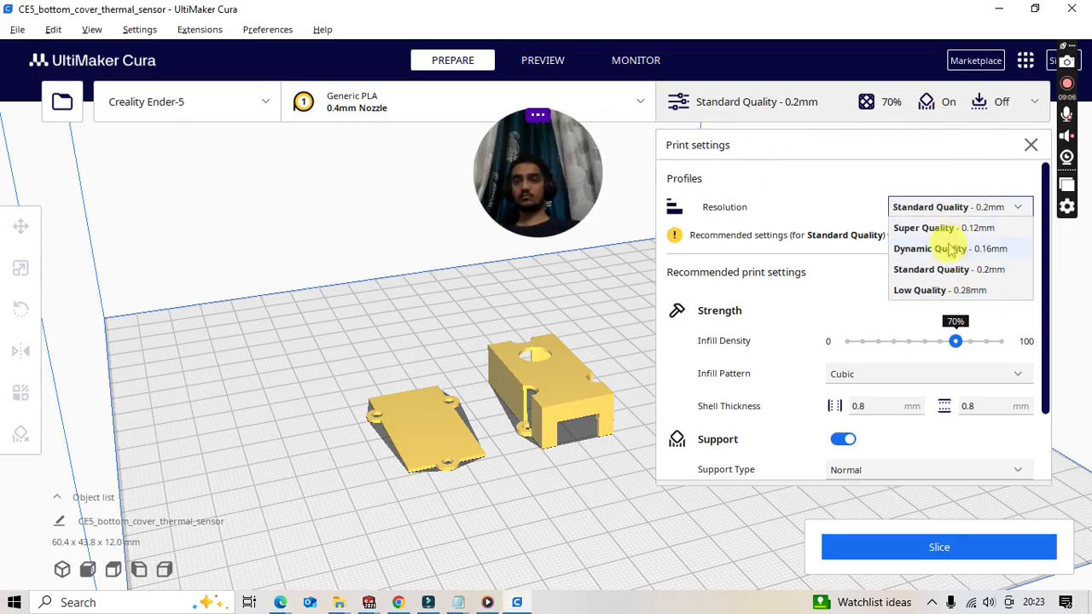
{"action": "left_click", "coordinate": [950, 271]}
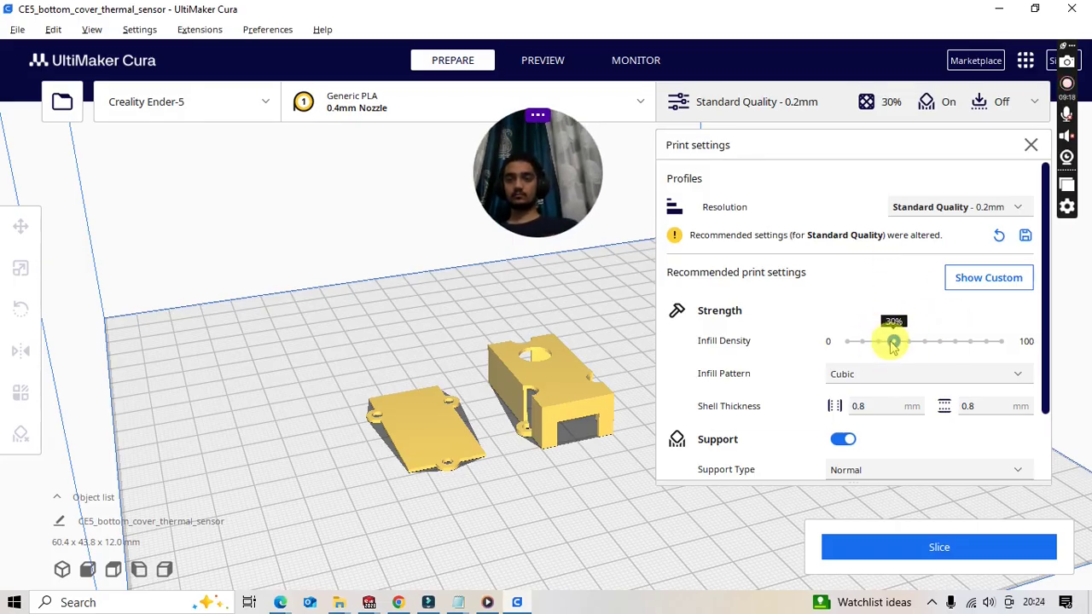
{"action": "left_click", "coordinate": [863, 380]}
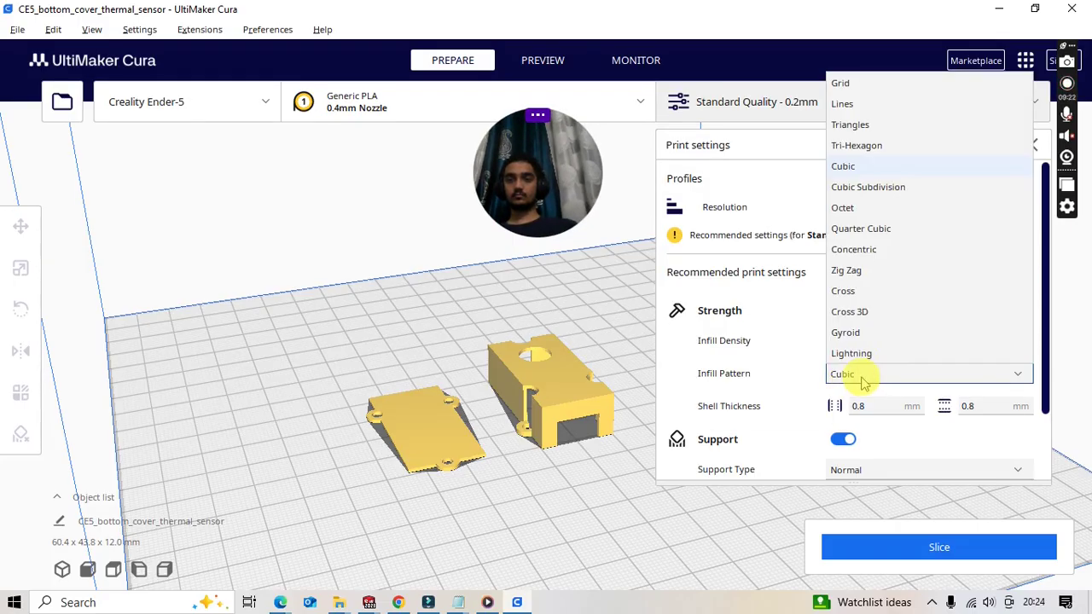
{"action": "left_click", "coordinate": [794, 362]}
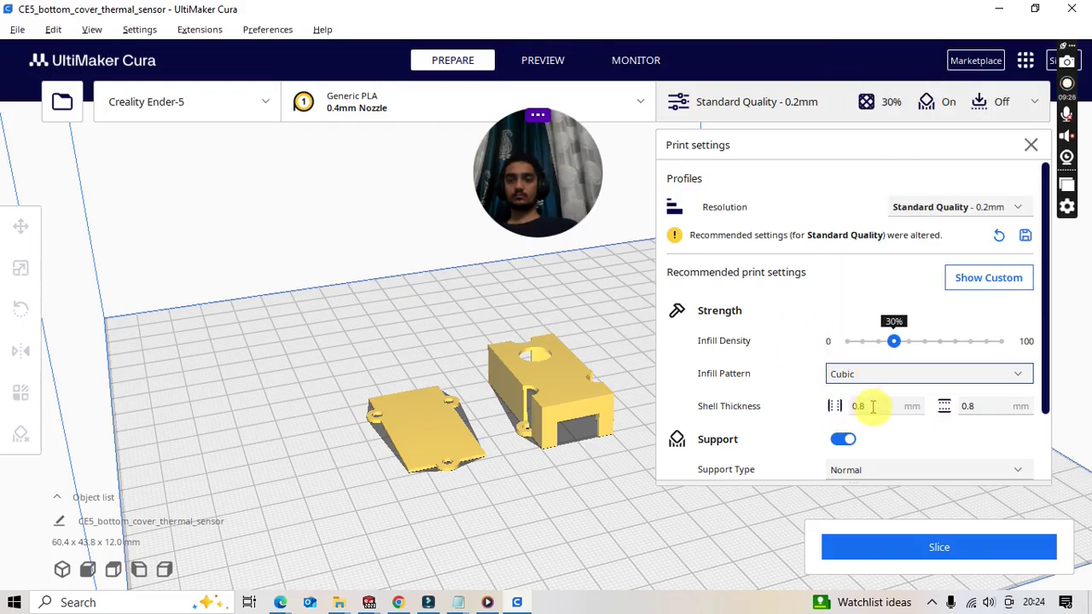
Check the support toggle, support type, placement and adhesion settings against the two covers on the plate
{"action": "scroll", "coordinate": [877, 406], "scroll_direction": "down", "scroll_amount": 2}
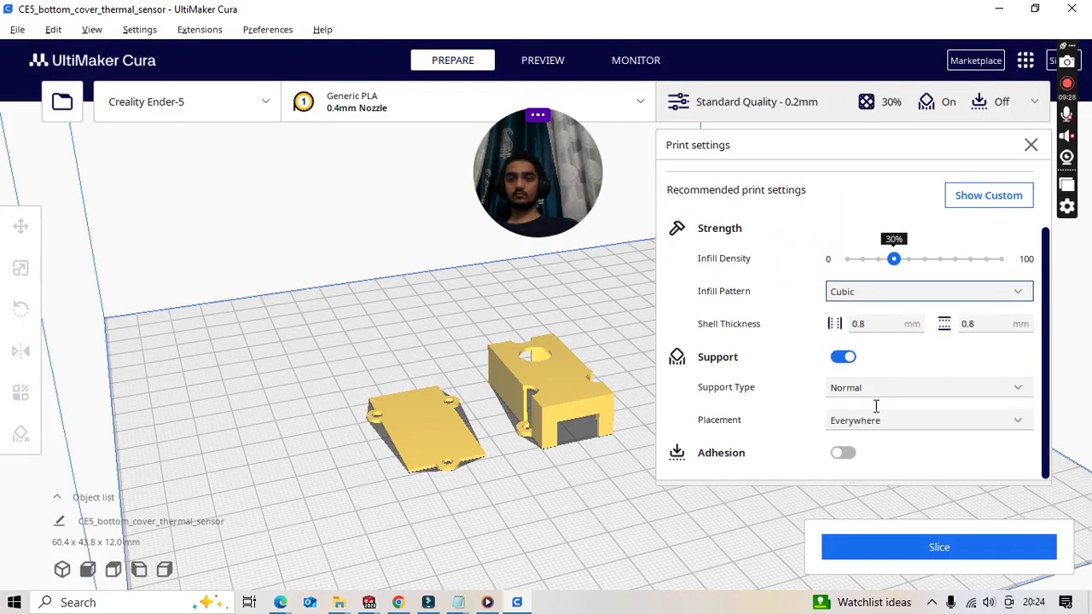
{"action": "left_click", "coordinate": [841, 357]}
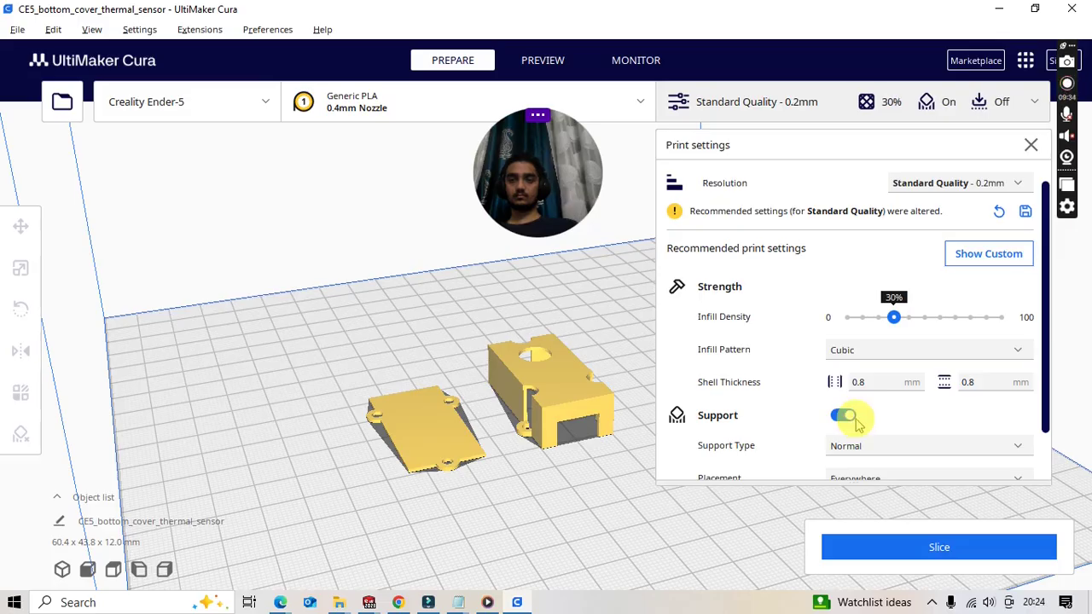
{"action": "scroll", "coordinate": [907, 401], "scroll_direction": "down", "scroll_amount": 4}
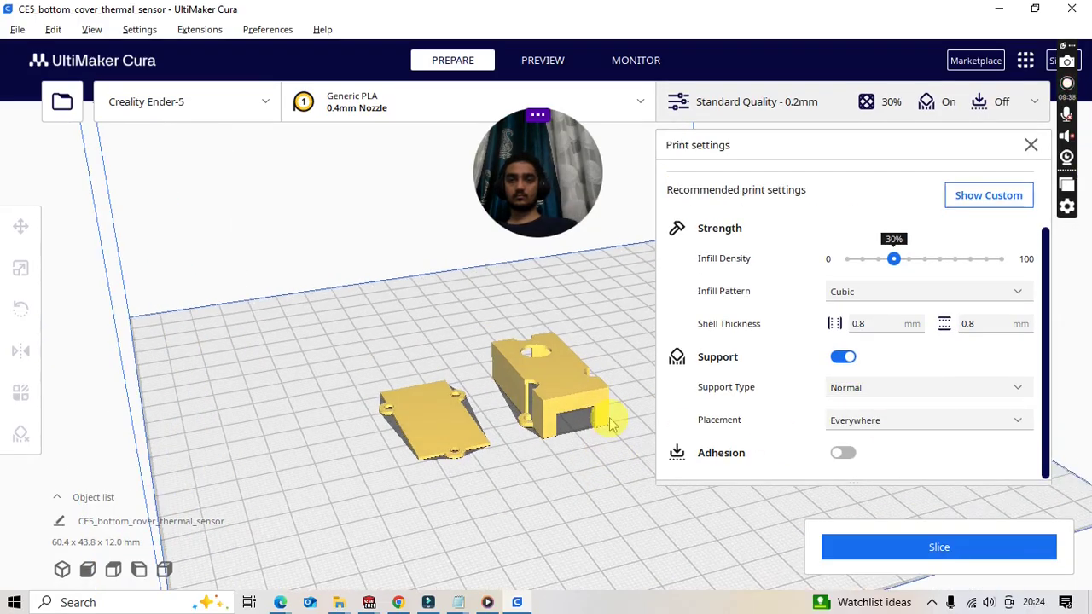
{"action": "scroll", "coordinate": [611, 424], "scroll_direction": "up", "scroll_amount": 2}
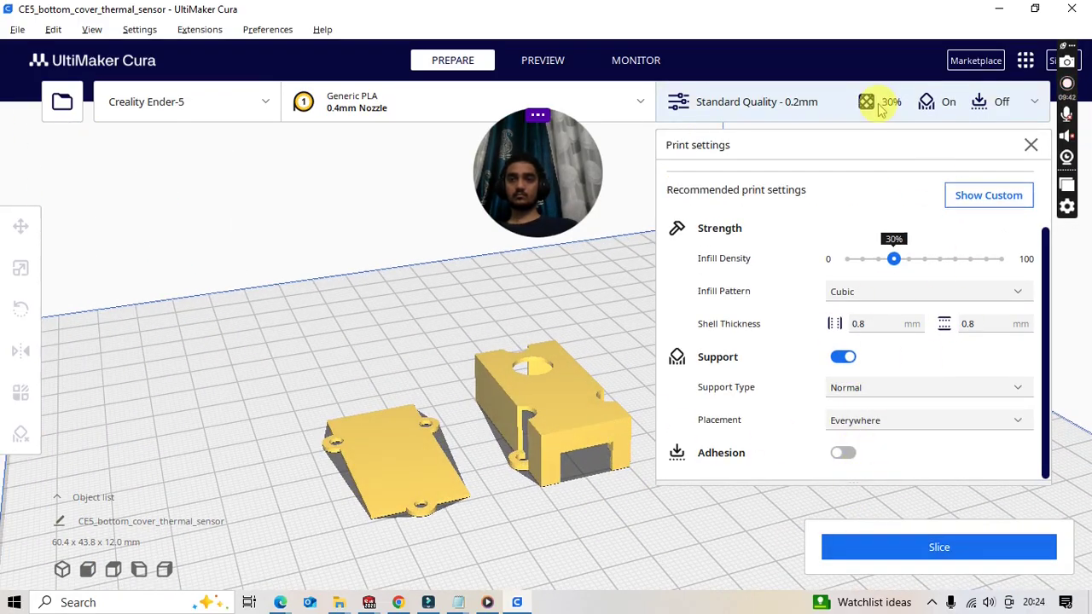
Slice the two covers, inspect them on the plate, preview their layers and supports, and close the print settings
{"action": "scroll", "coordinate": [891, 363], "scroll_direction": "down", "scroll_amount": 2}
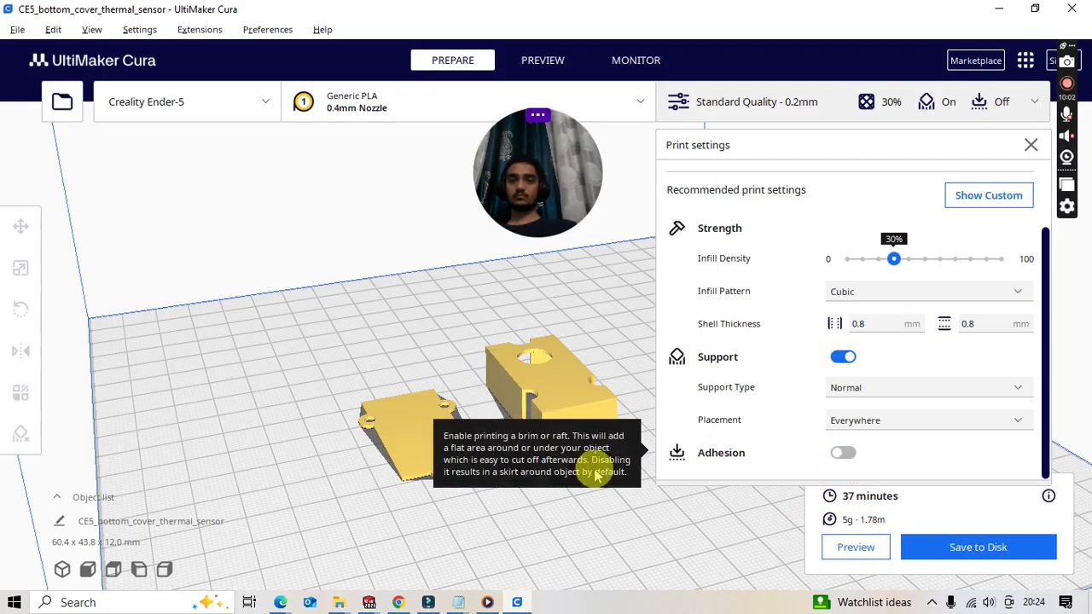
{"action": "left_click", "coordinate": [572, 461]}
{"action": "right_click", "coordinate": [557, 397]}
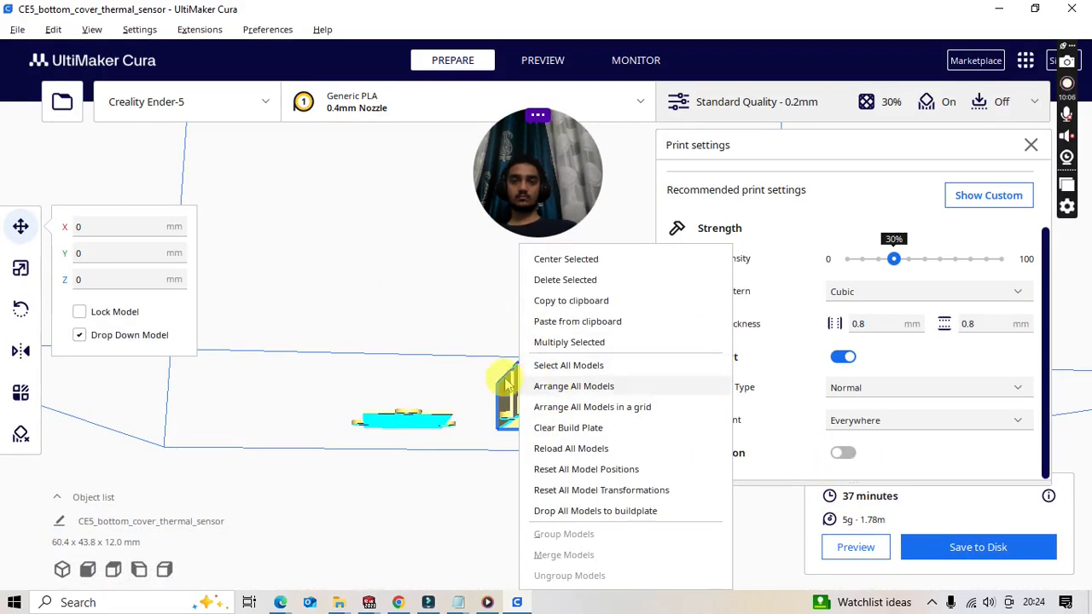
{"action": "left_click", "coordinate": [586, 386]}
{"action": "right_click_drag", "start_coordinate": [616, 457], "coordinate": [563, 465]}
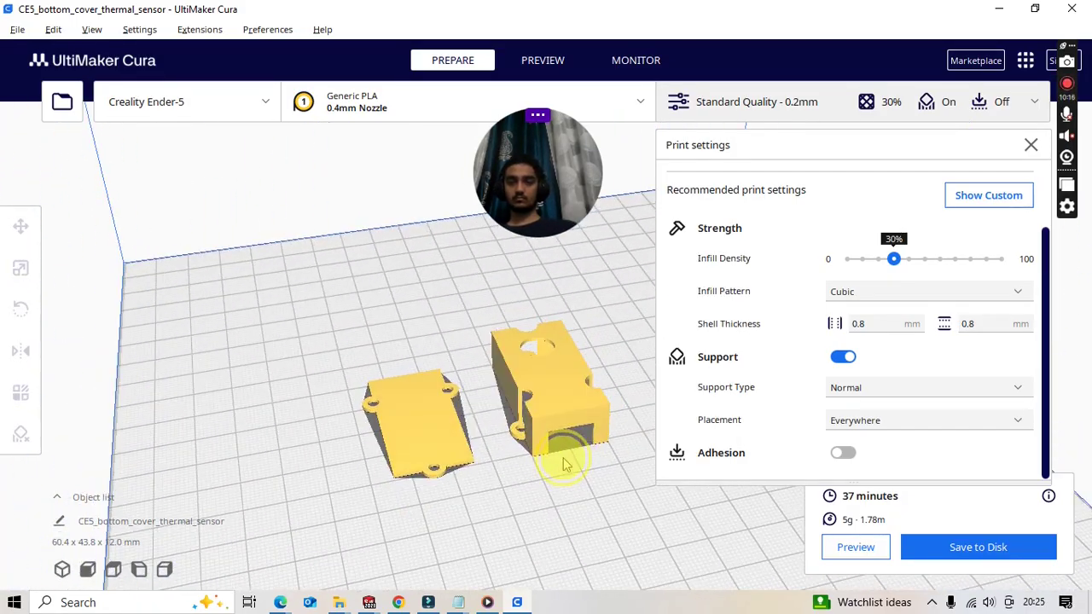
{"action": "left_click", "coordinate": [855, 547]}
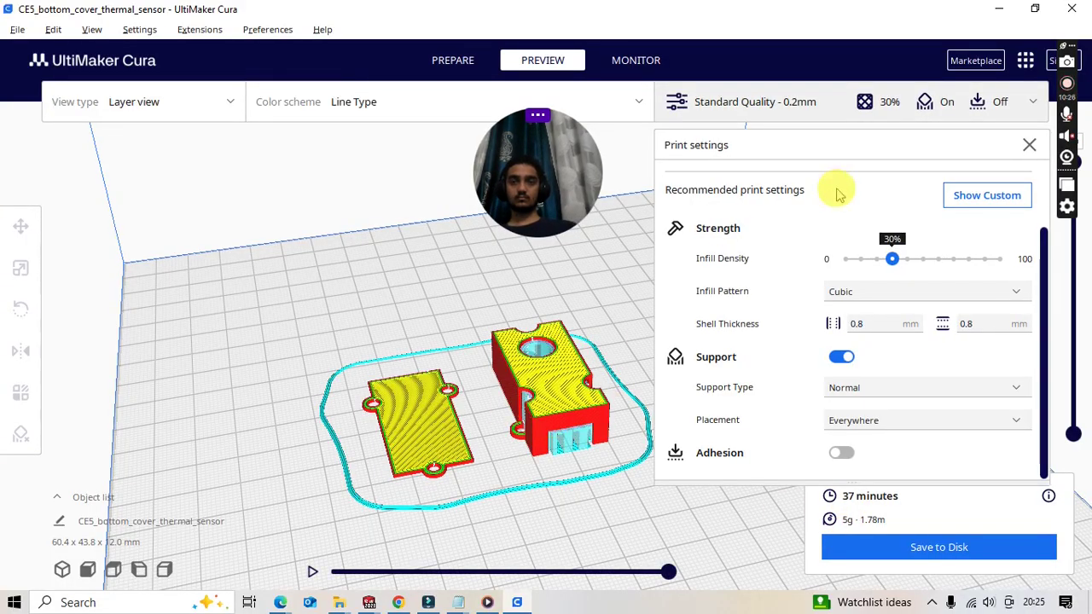
{"action": "left_click", "coordinate": [1028, 146]}
Return to the preparation stage and rotate the box-shaped cover upside down so its open side faces up
{"action": "left_click", "coordinate": [555, 378]}
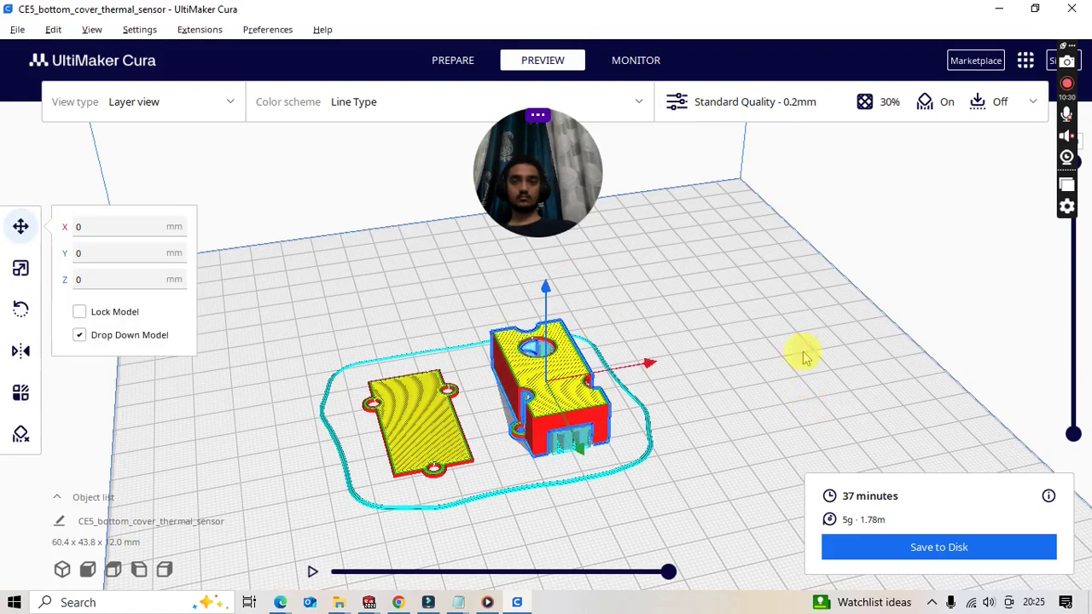
{"action": "left_click", "coordinate": [449, 64]}
{"action": "left_click", "coordinate": [21, 309]}
{"action": "left_click_drag", "start_coordinate": [638, 365], "coordinate": [486, 352]}
{"action": "left_click_drag", "start_coordinate": [388, 444], "coordinate": [378, 463]}
{"action": "left_click", "coordinate": [678, 339]}
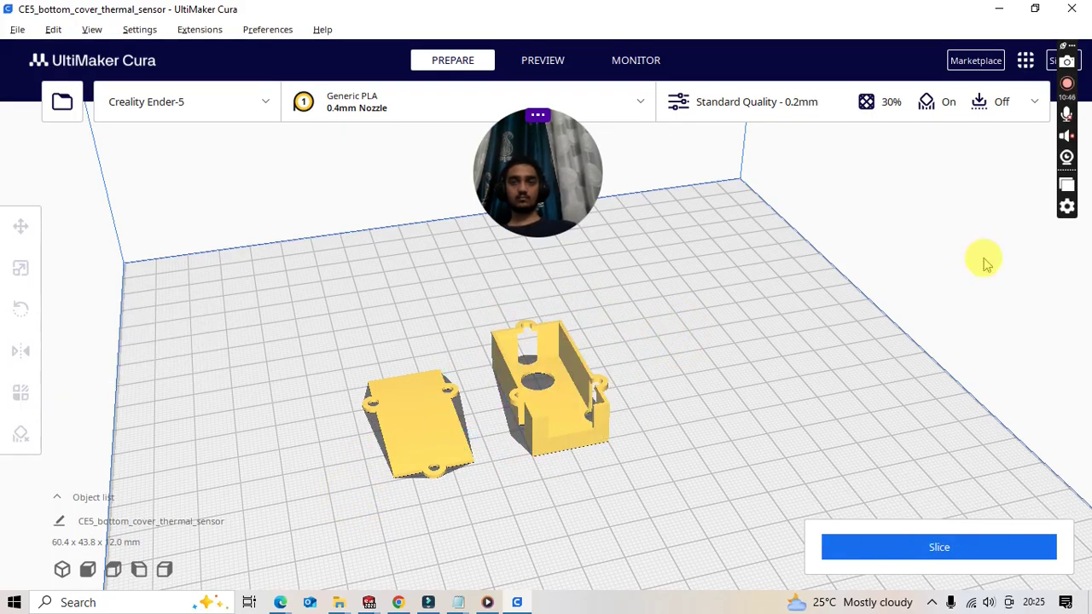
Slice both covers again with the box-shaped cover in its flipped orientation and preview the resulting layers
{"action": "left_click", "coordinate": [670, 113]}
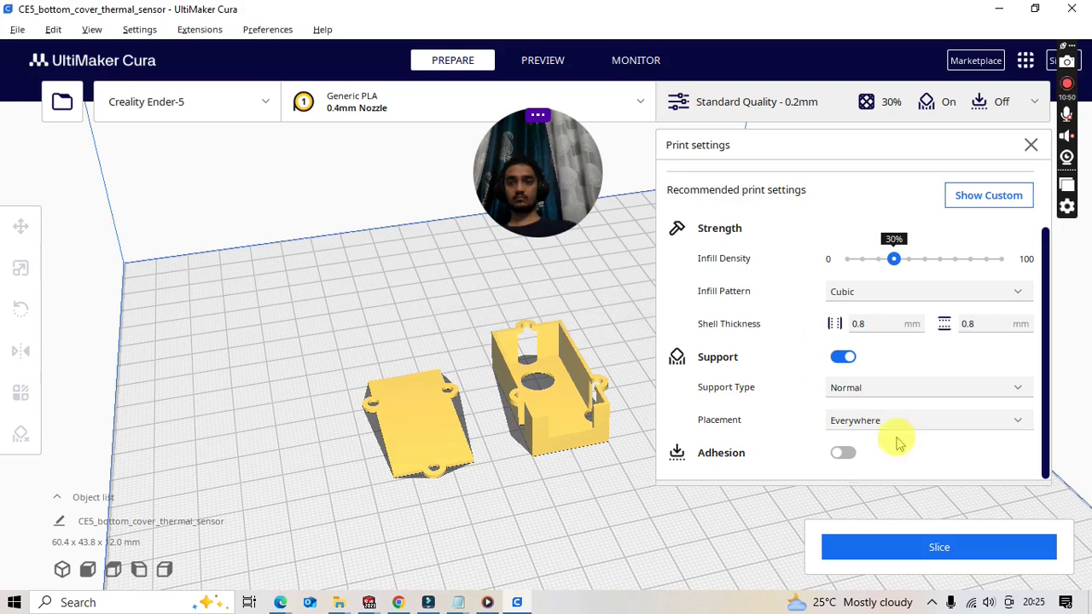
{"action": "left_click", "coordinate": [873, 541]}
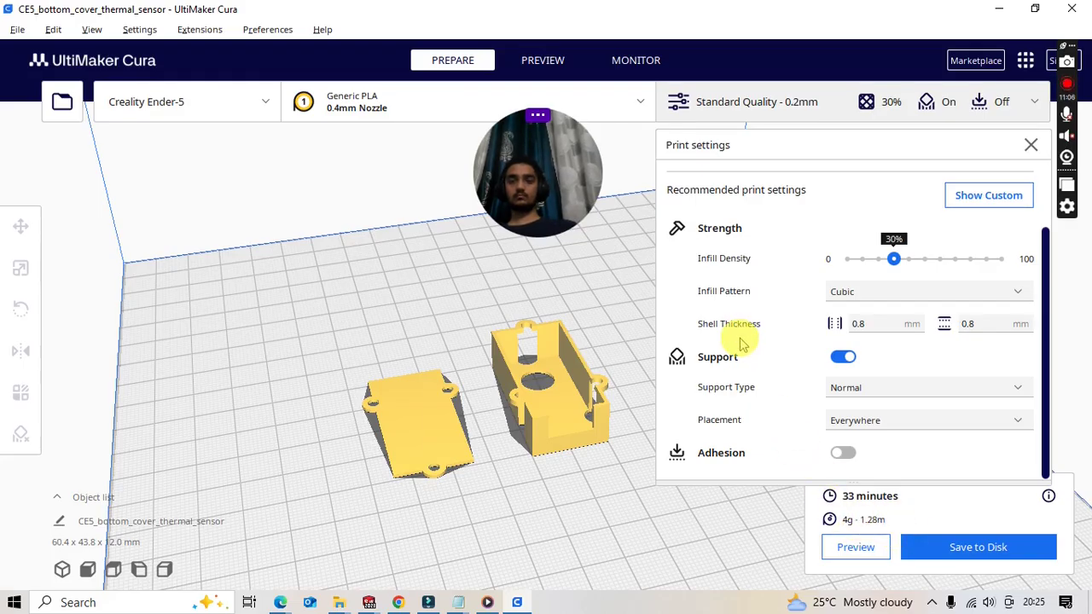
{"action": "left_click", "coordinate": [866, 553]}
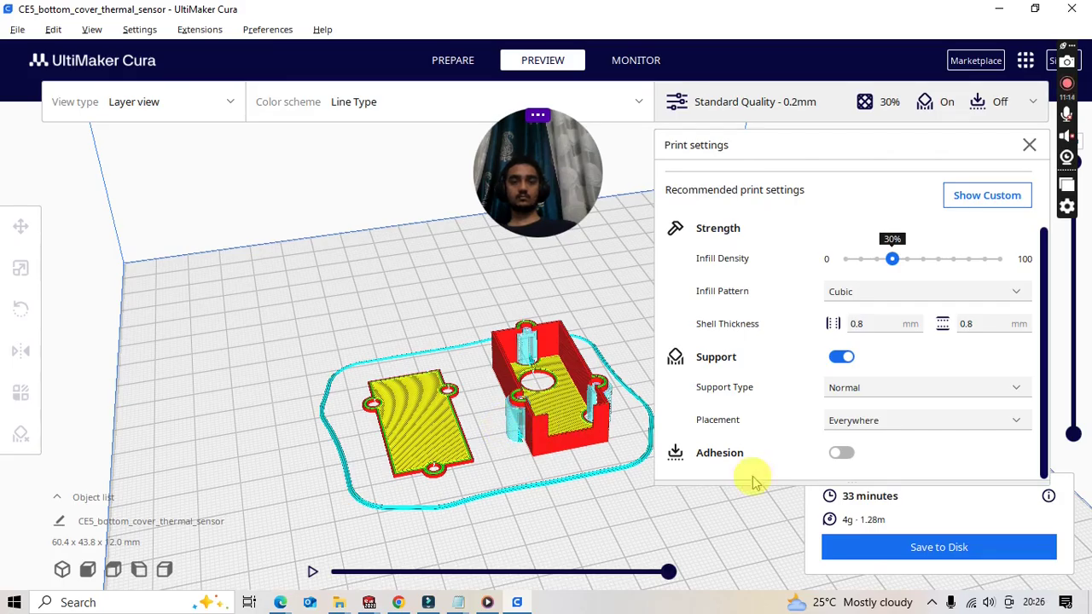
Save the sliced covers as the G-code file CE5_bottom_cover_thermal_sensor.gcode in the THERMAL CAMERA folder
{"action": "left_click", "coordinate": [909, 544]}
{"action": "left_click", "coordinate": [83, 142]}
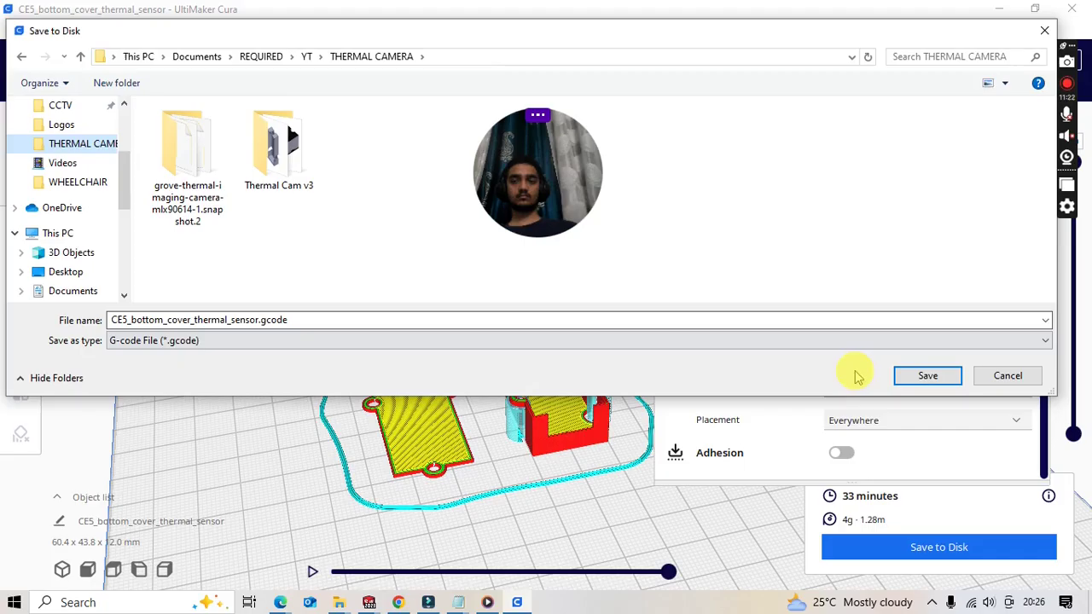
{"action": "left_click", "coordinate": [906, 376]}
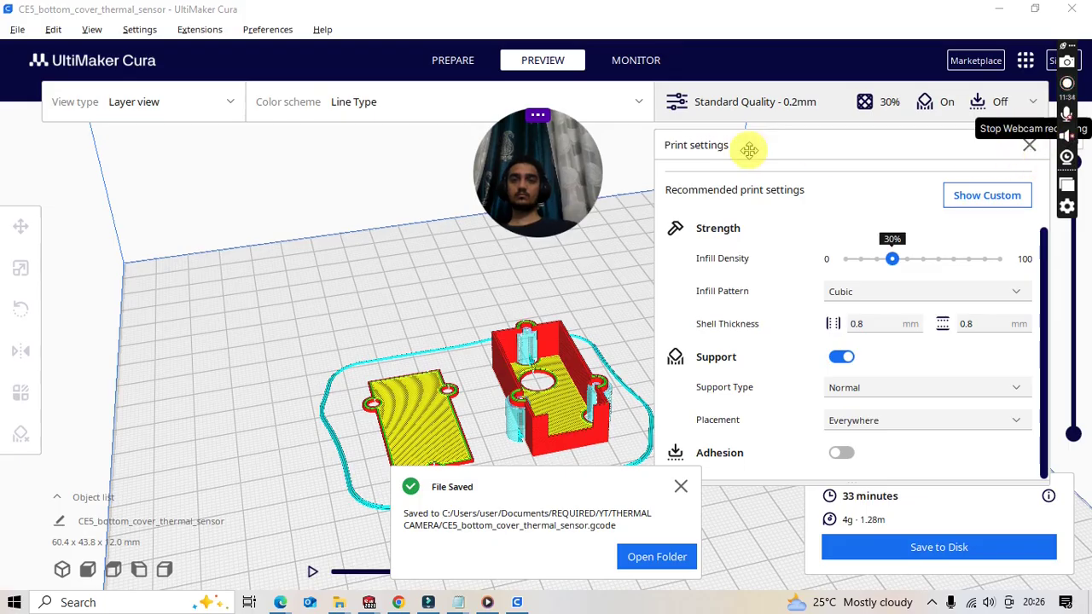
Check the print monitoring stage for the Creality Ender-5 and return through the layer preview to the preparation stage
{"action": "left_click", "coordinate": [654, 69]}
{"action": "left_click_drag", "start_coordinate": [572, 173], "coordinate": [929, 180]}
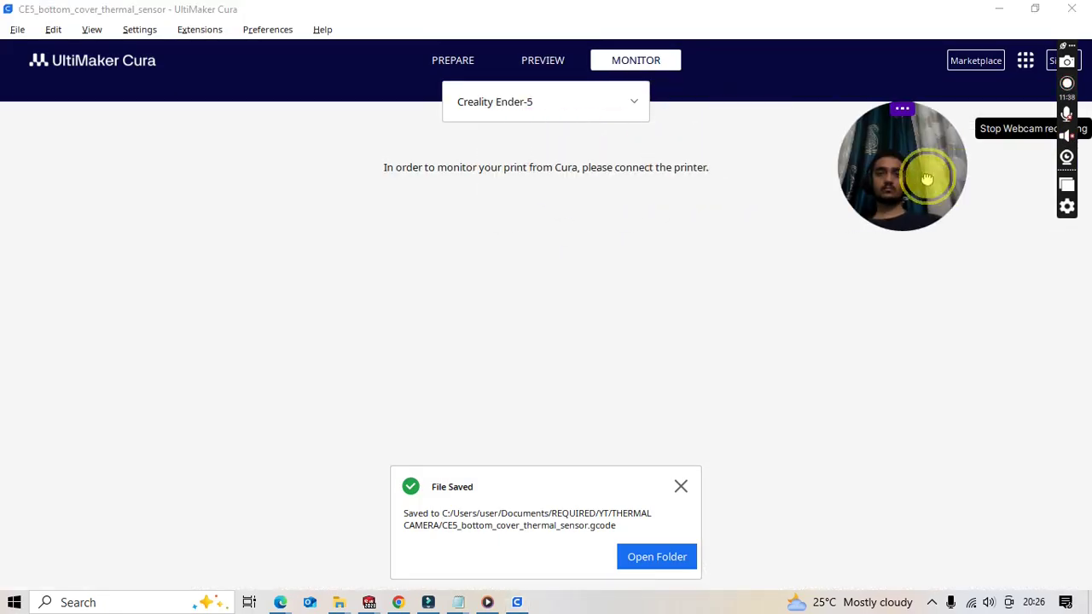
{"action": "left_click", "coordinate": [546, 61]}
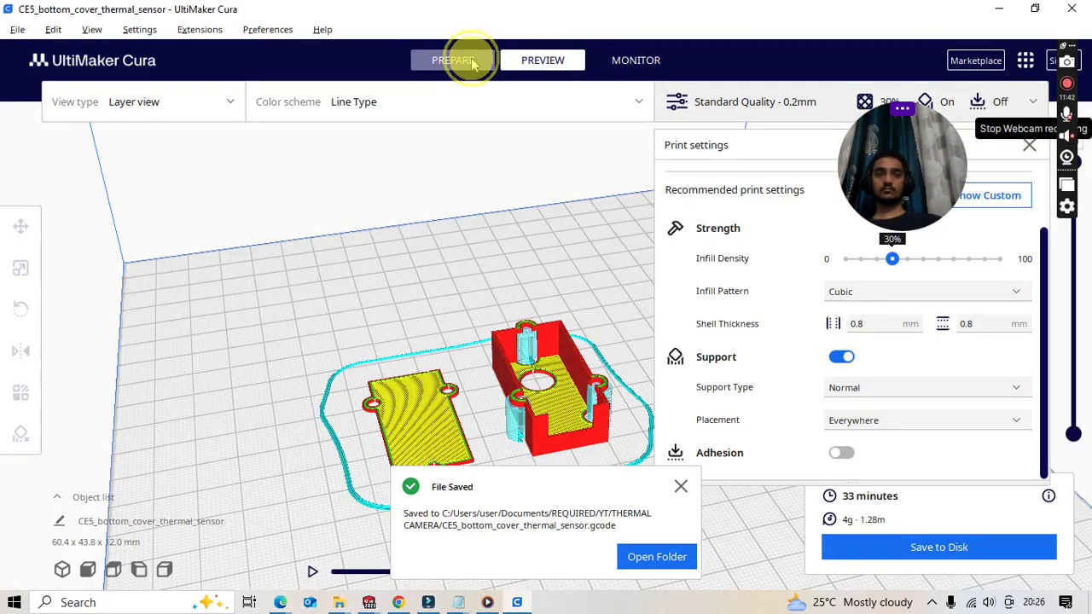
{"action": "left_click", "coordinate": [472, 58]}
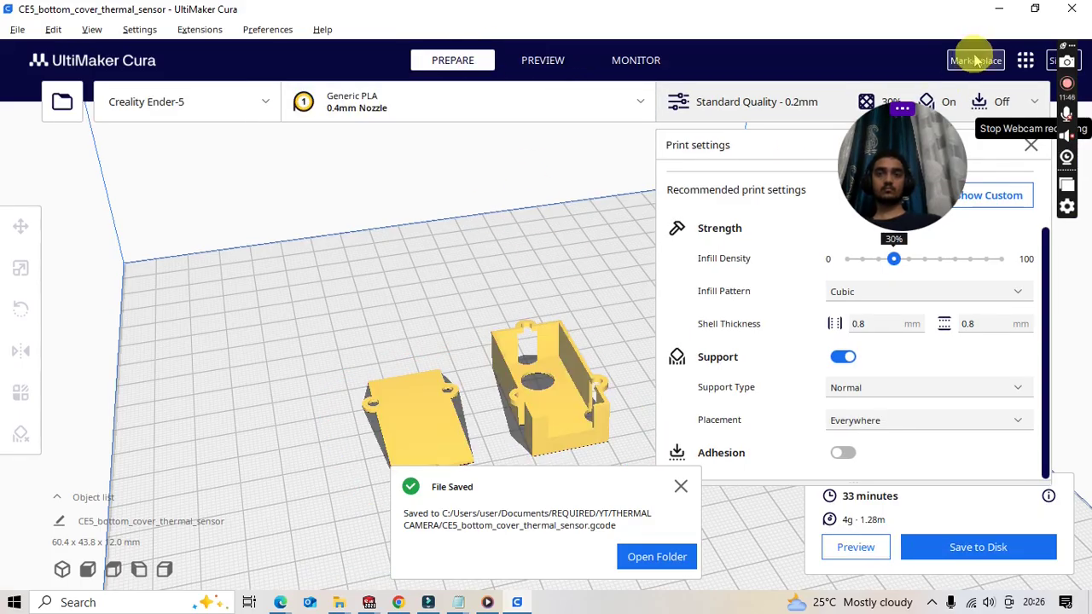